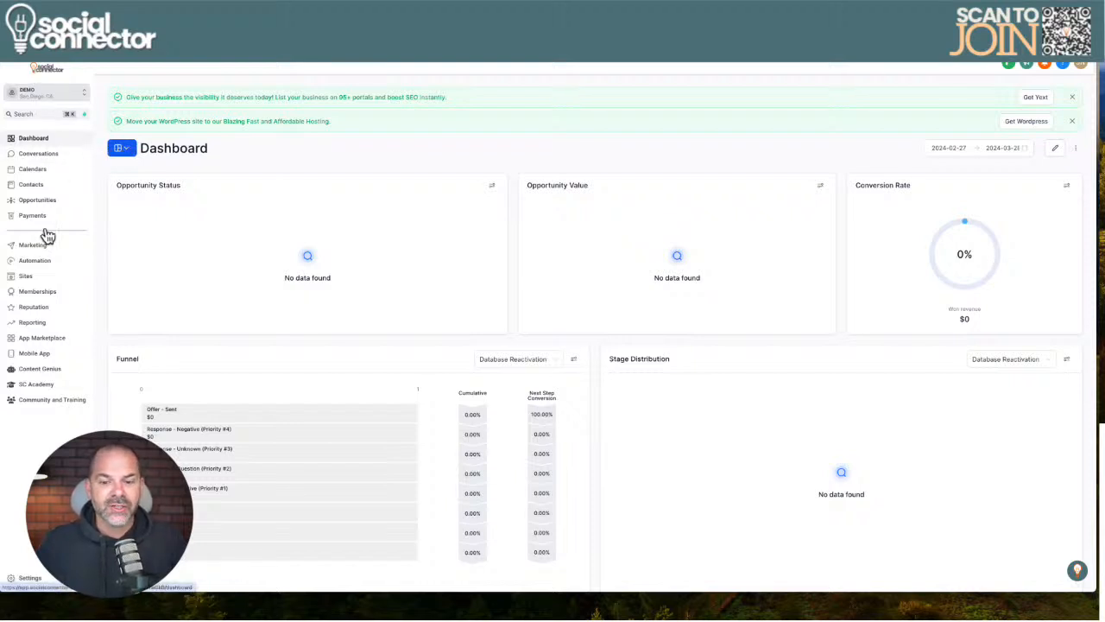
Start creating a new community group from the Memberships area's community groups
left_click(38, 292)
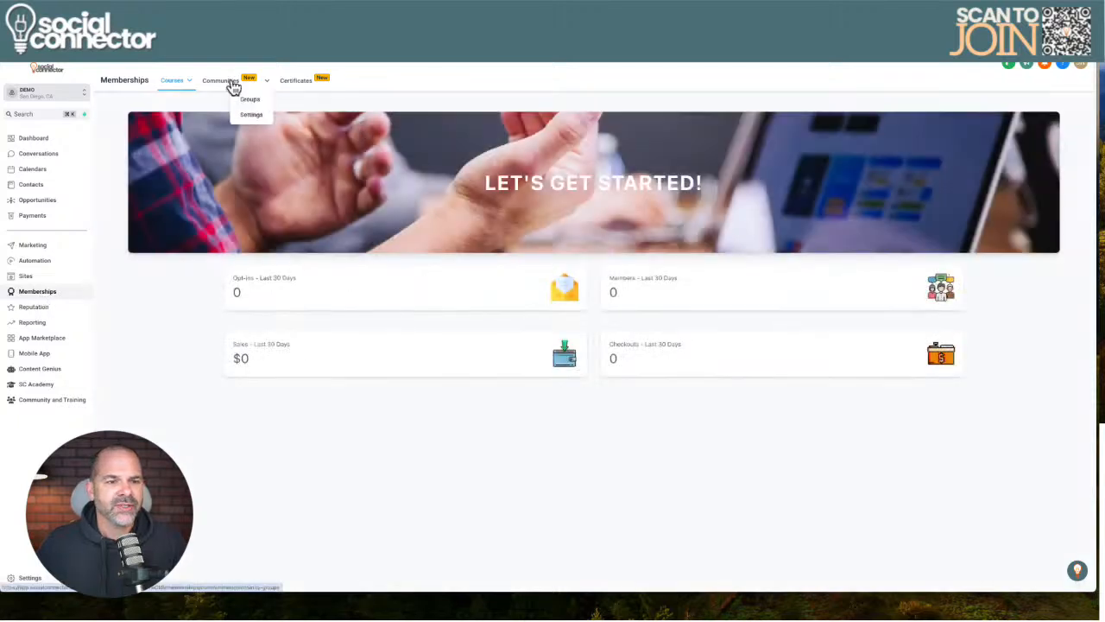
mouse_move(222, 84)
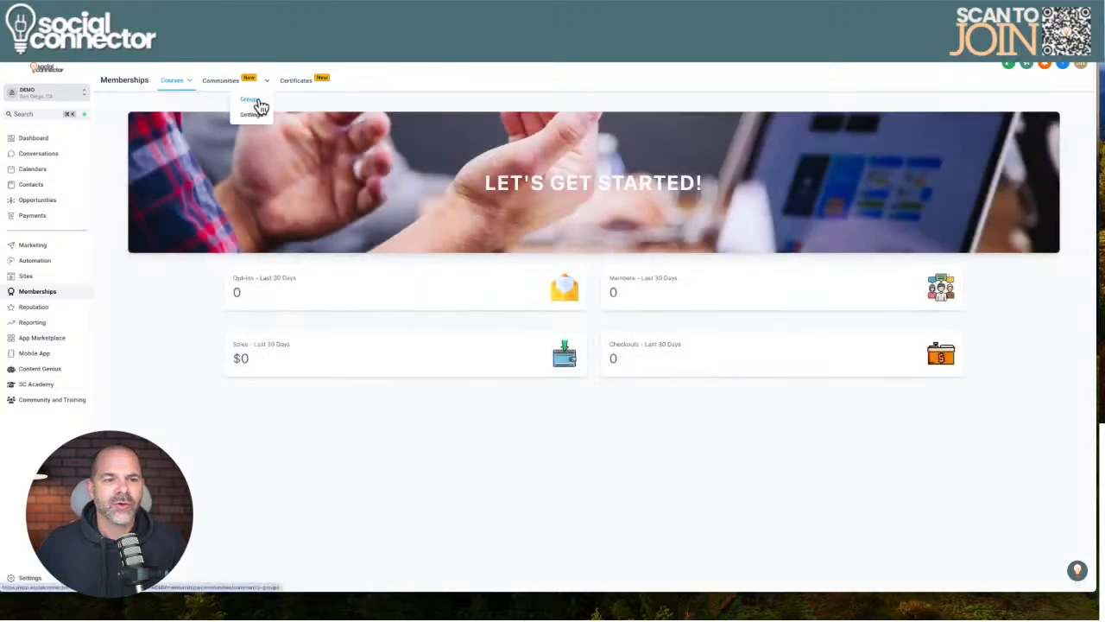
left_click(250, 101)
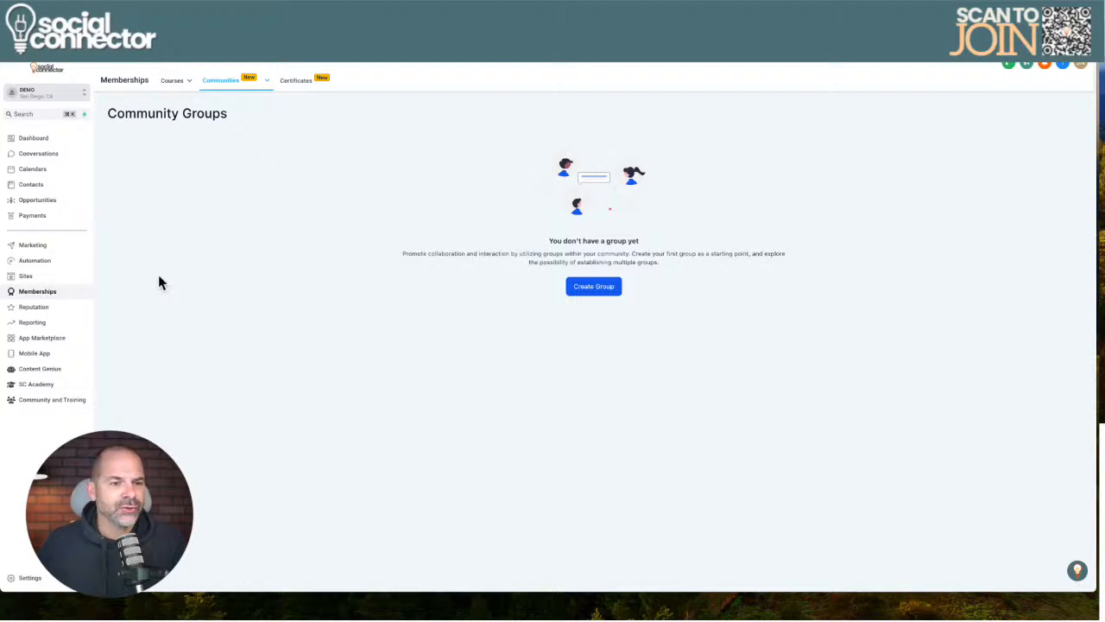
left_click(594, 288)
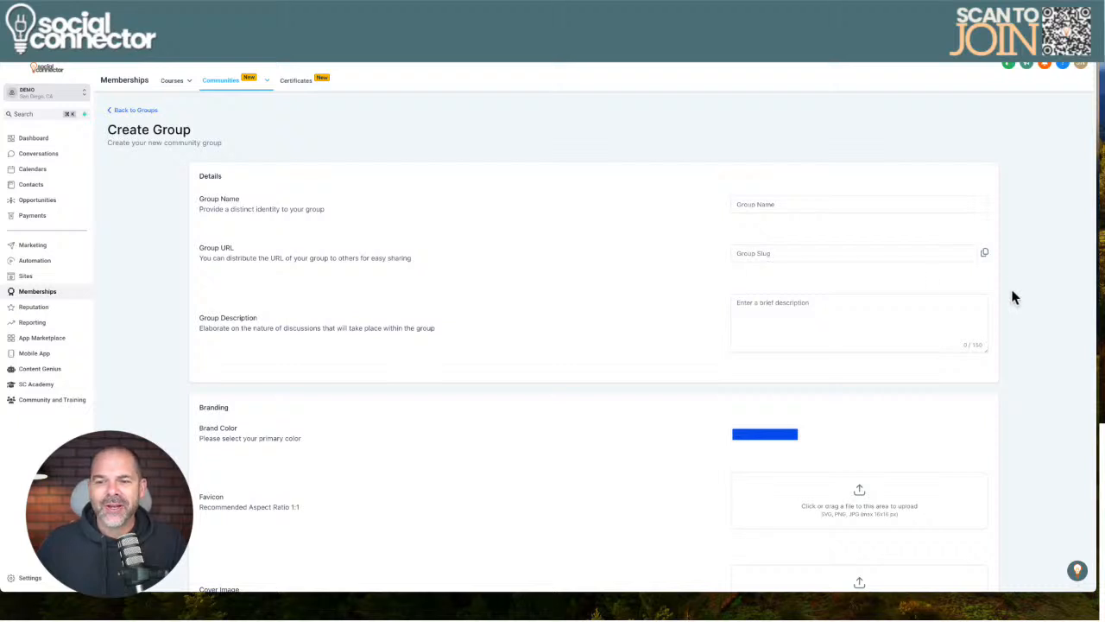
Enter Sale-a-Lot Team as the name of the new group
left_click(753, 203)
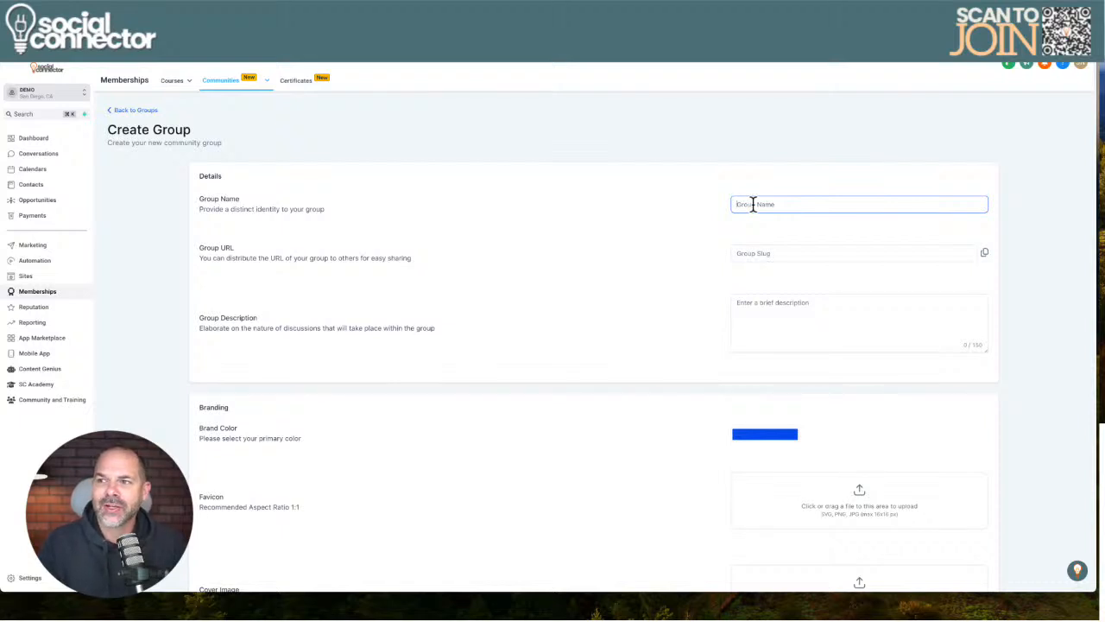
type("Sa")
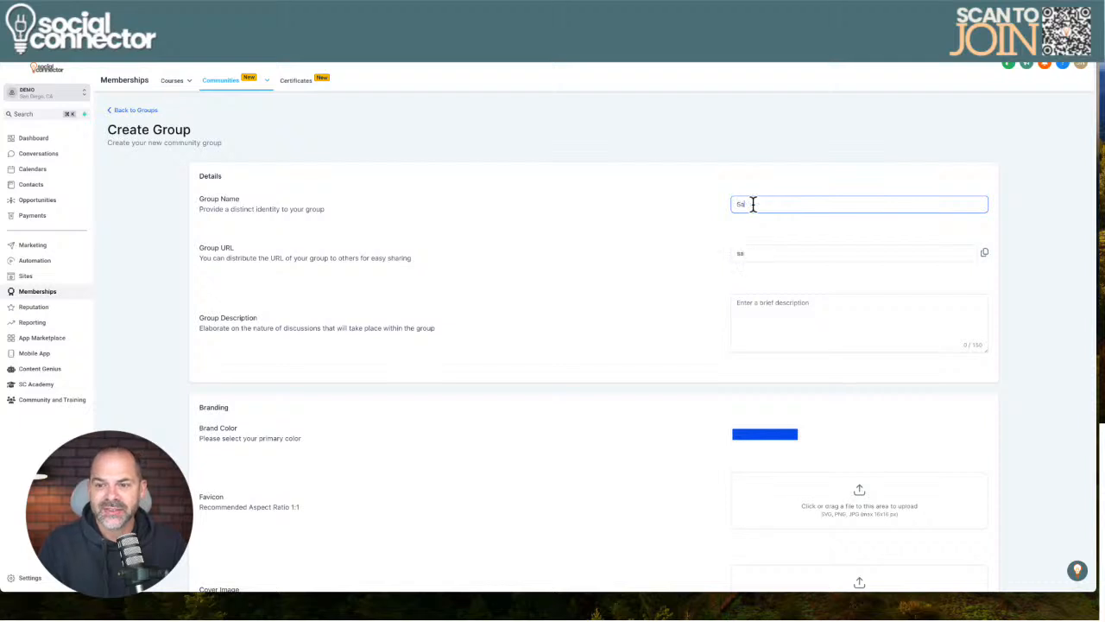
type("le a Lo")
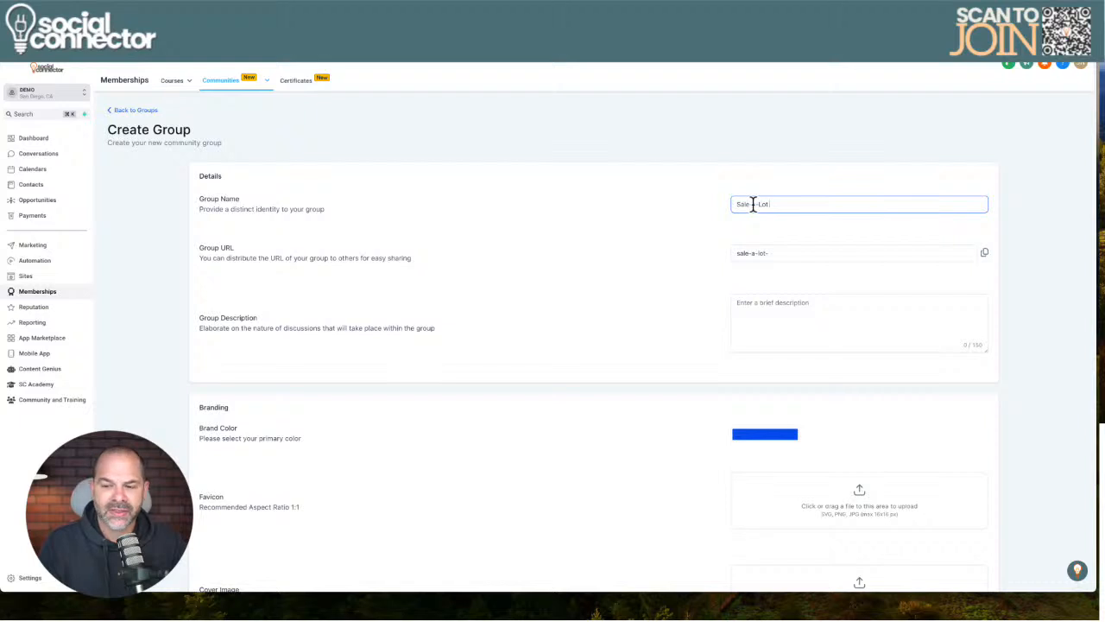
type("t Team")
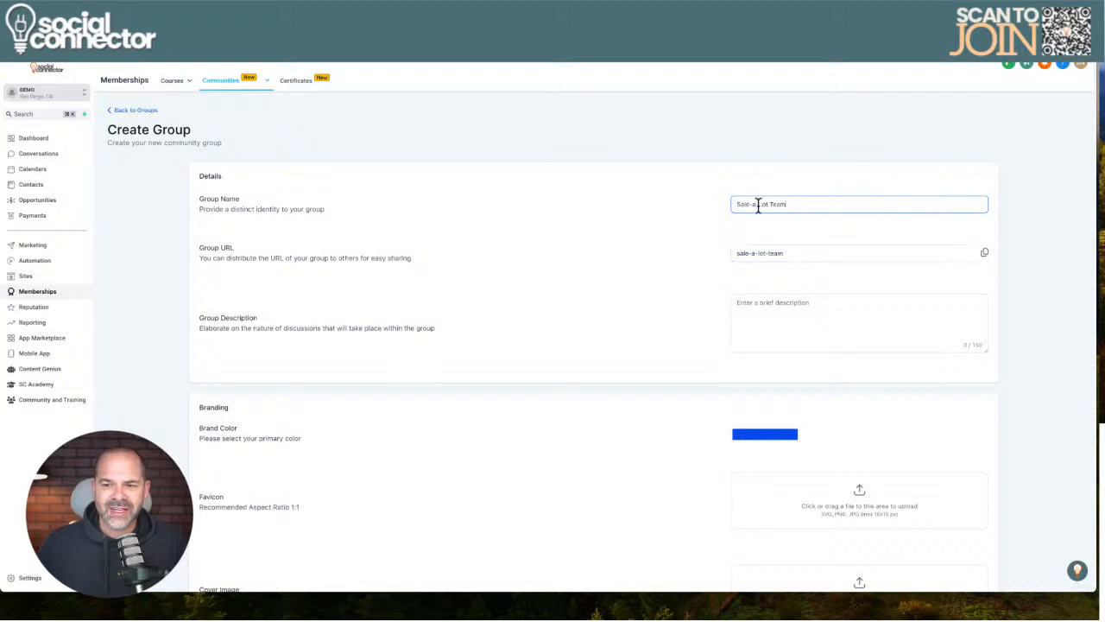
Correct the group name to Sales-a-Lot Team and the group URL slug to sales-a-lot-team
left_click(792, 254)
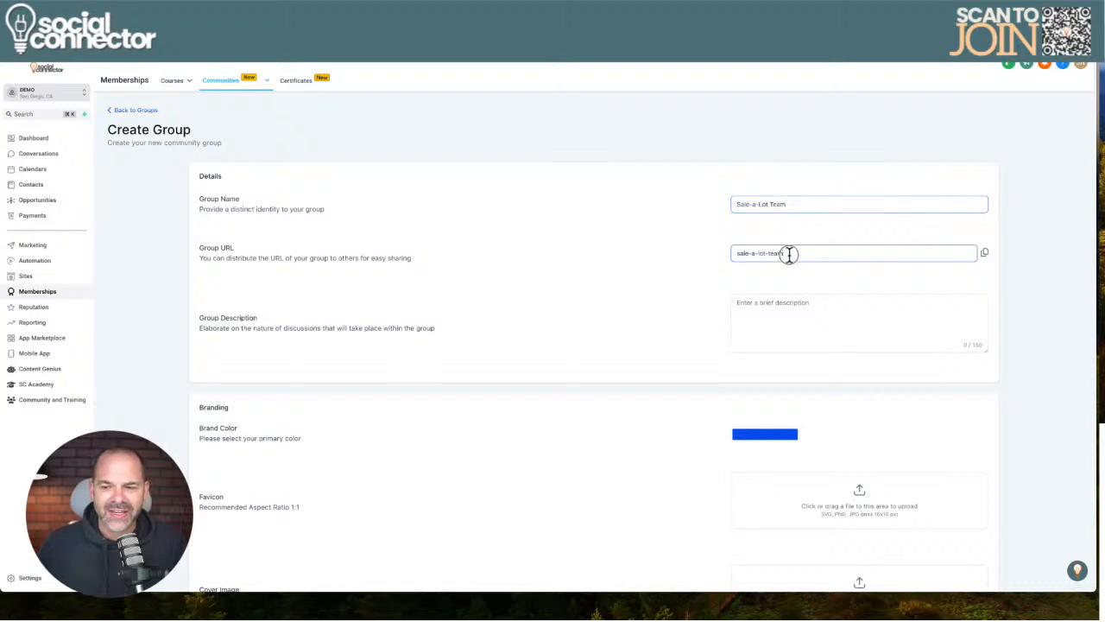
left_click_drag(793, 254, 738, 250)
left_click(747, 253)
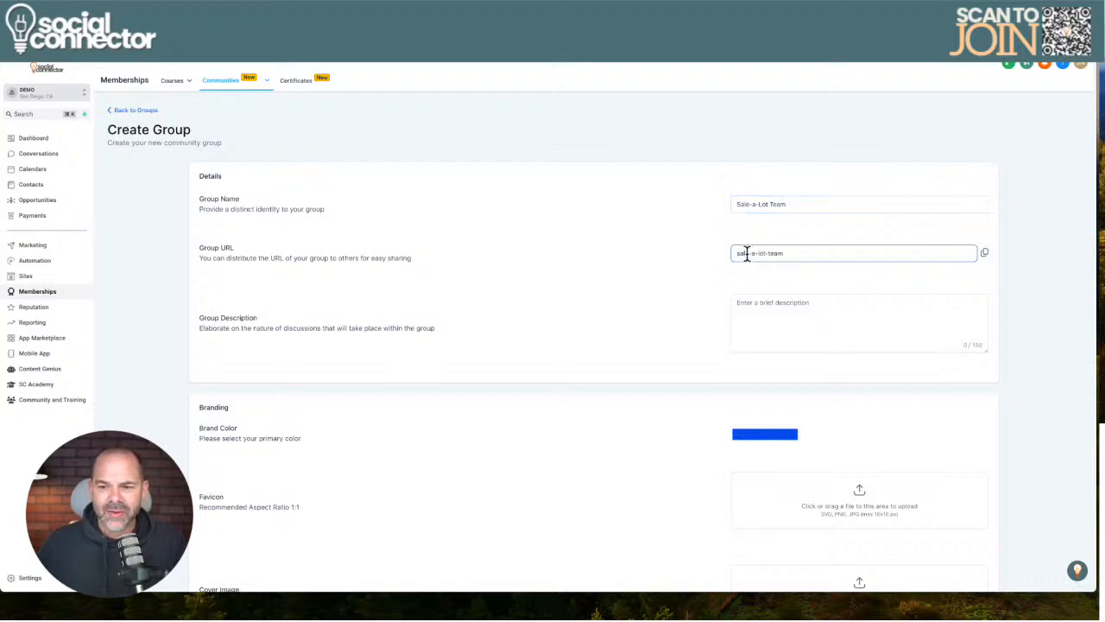
left_click(748, 204)
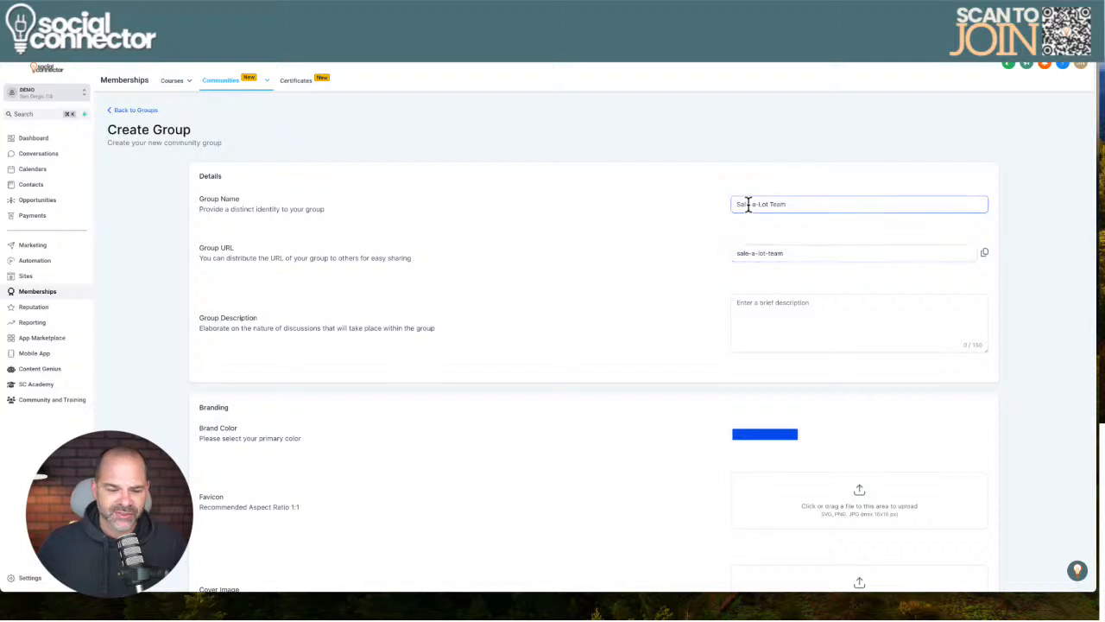
type("s")
left_click(750, 253)
type("s")
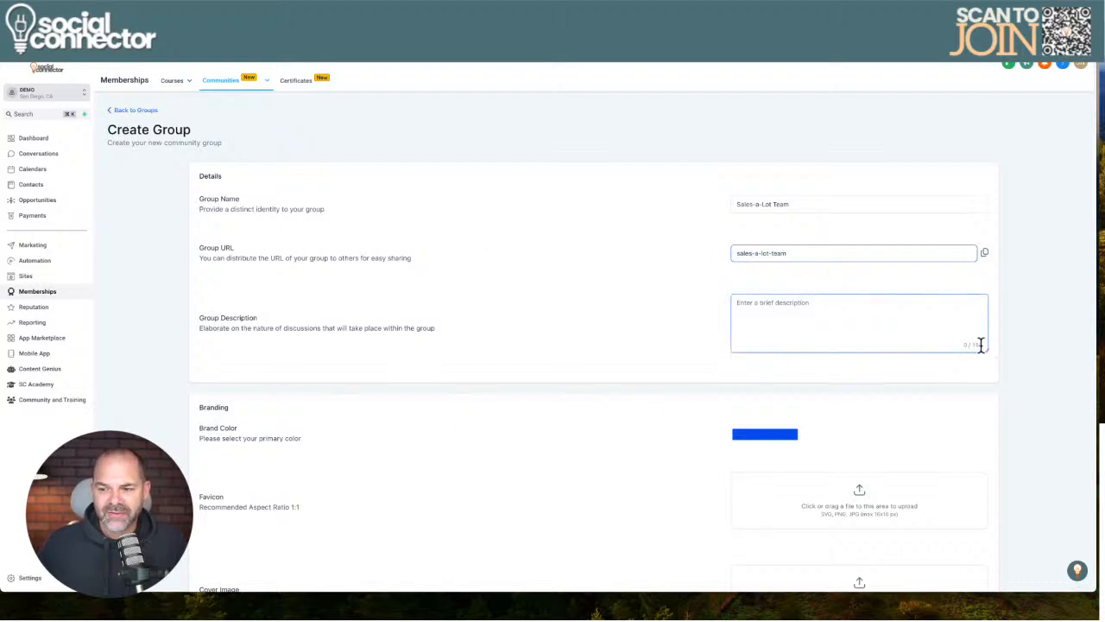
Enter the group description "This is the community for members of our Sales-A-Lot team. Trainings, support, challenges and more!"
left_click(780, 308)
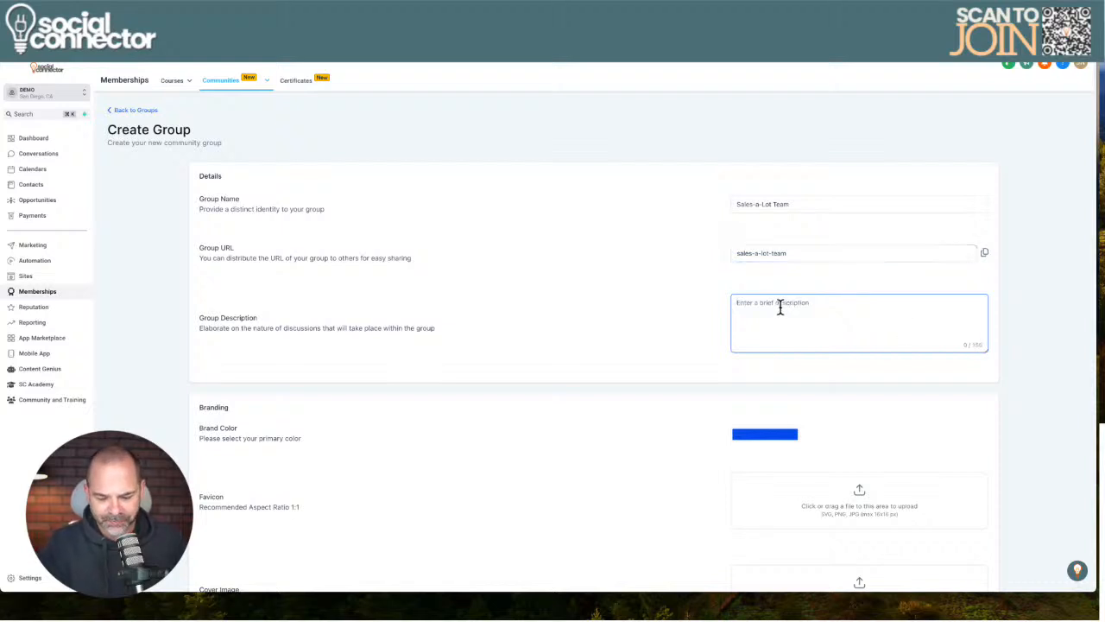
type("This is the")
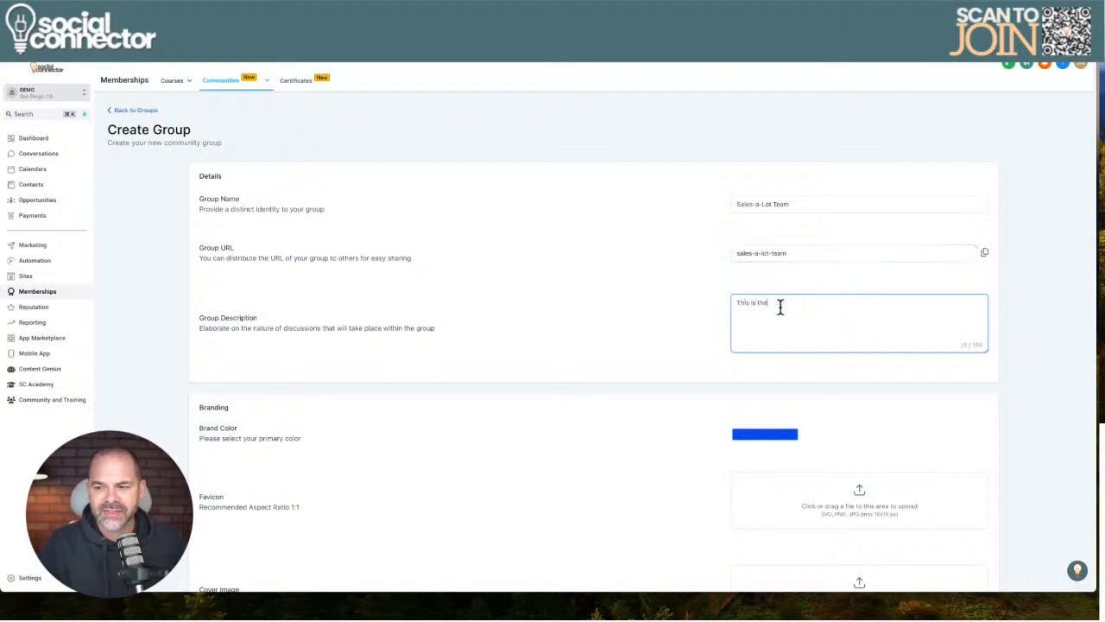
type(" community")
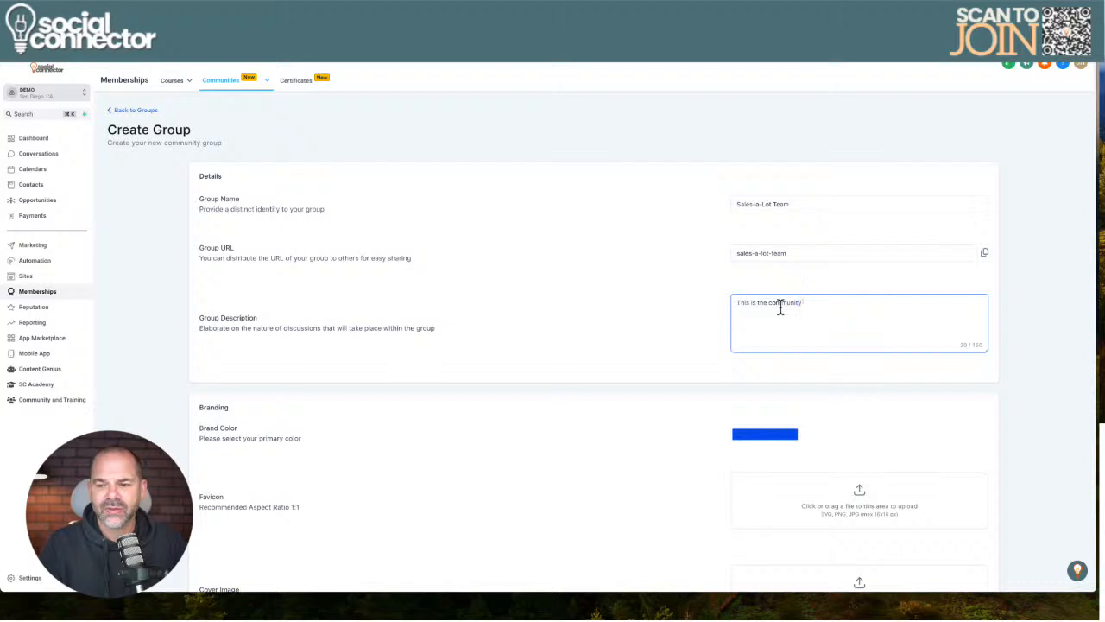
type(" for members of our ")
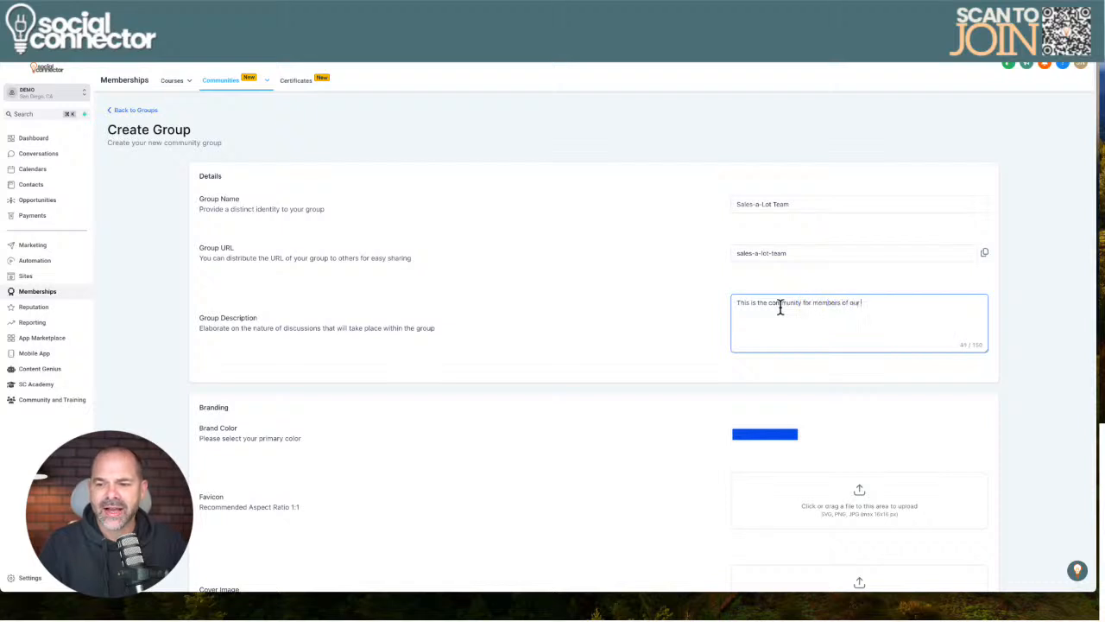
type("Sale ")
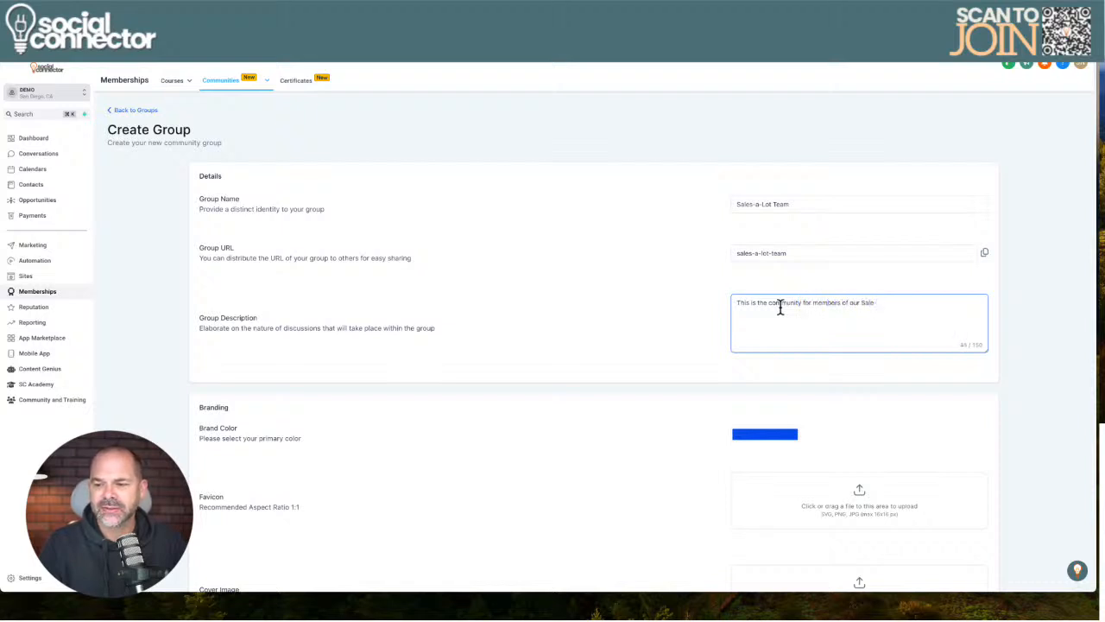
type("es-A-Lot")
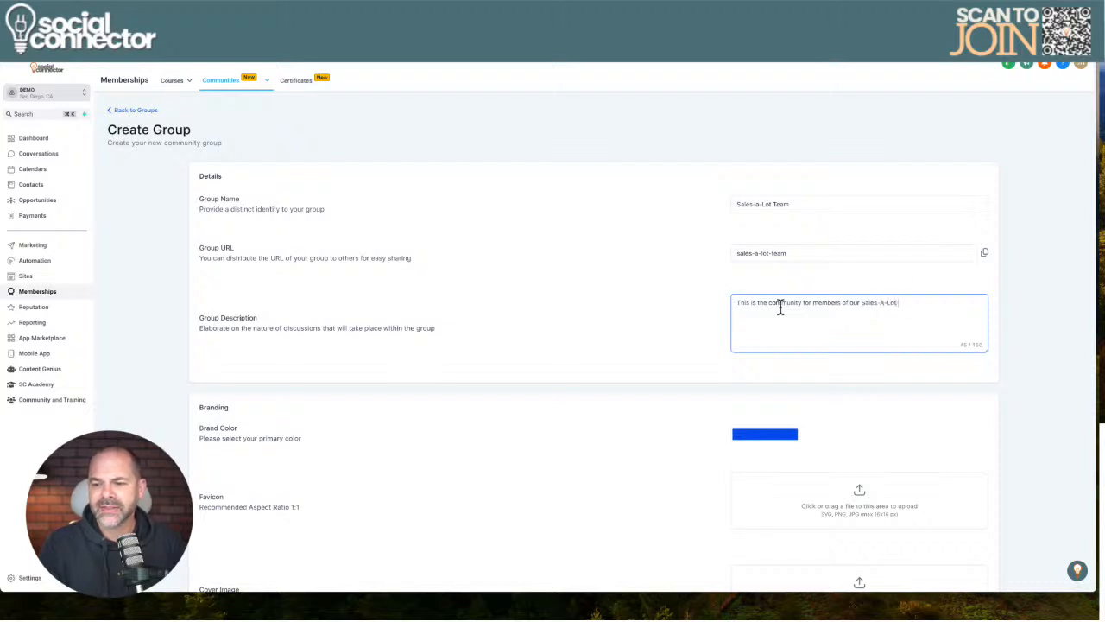
type(" team")
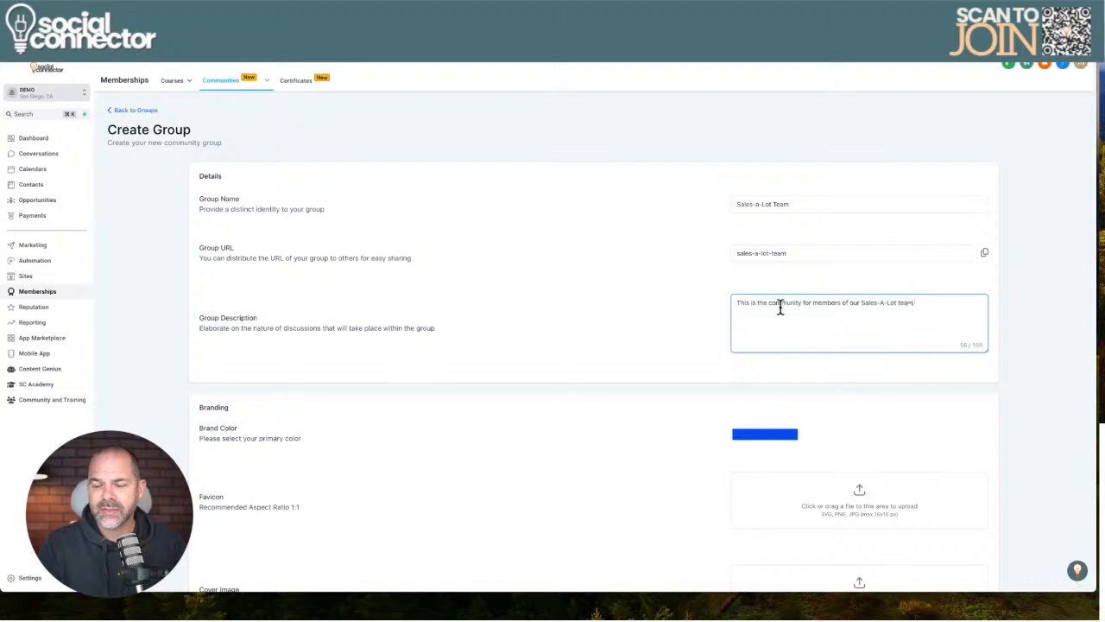
type(". Tra")
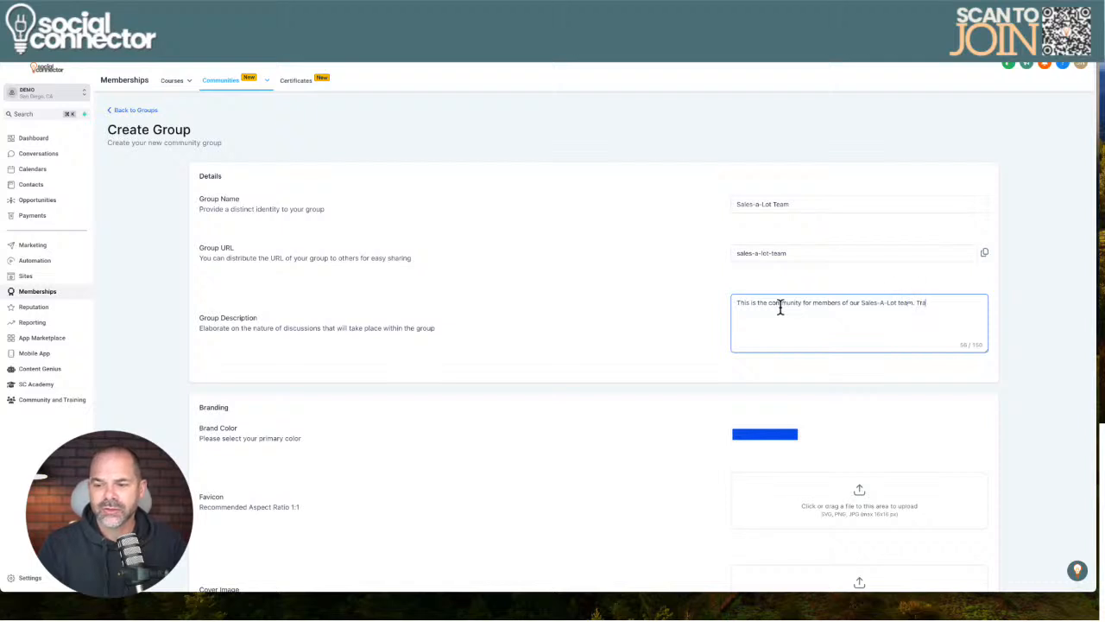
type("inings, supp")
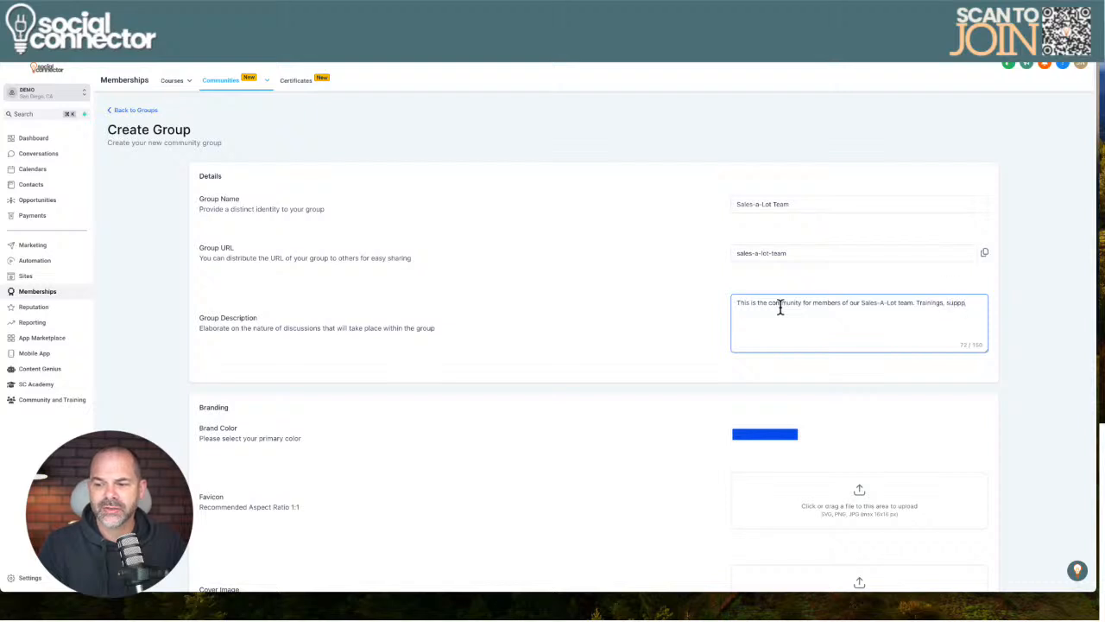
type("ort, challenges and more!")
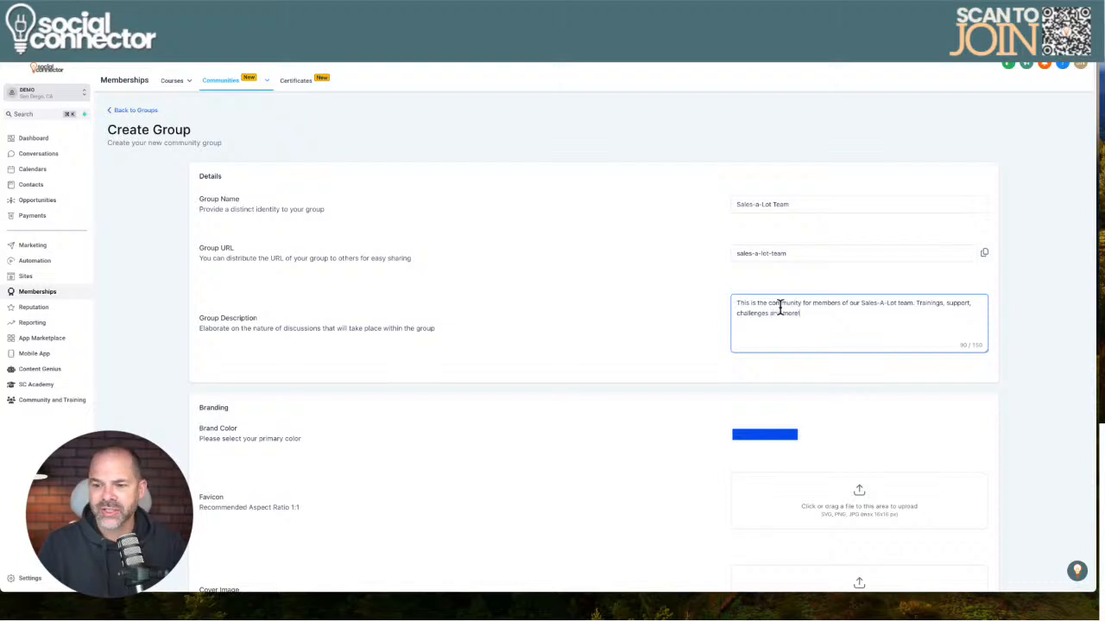
Open the color picker for the group's brand color in the Branding section
scroll(756, 335, "down", 2)
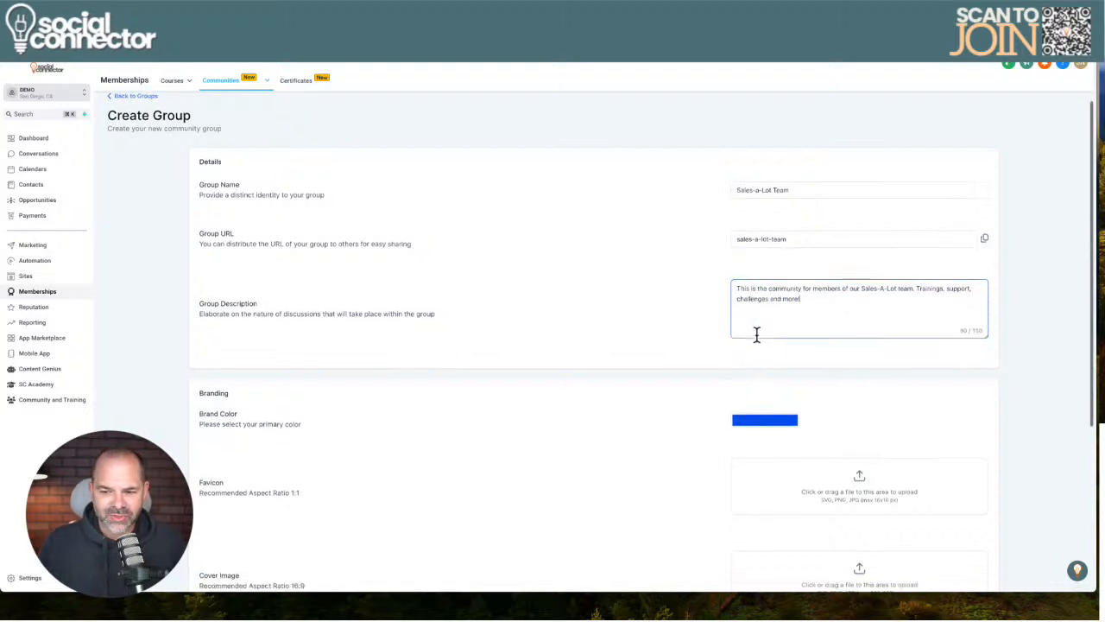
scroll(757, 335, "down", 1)
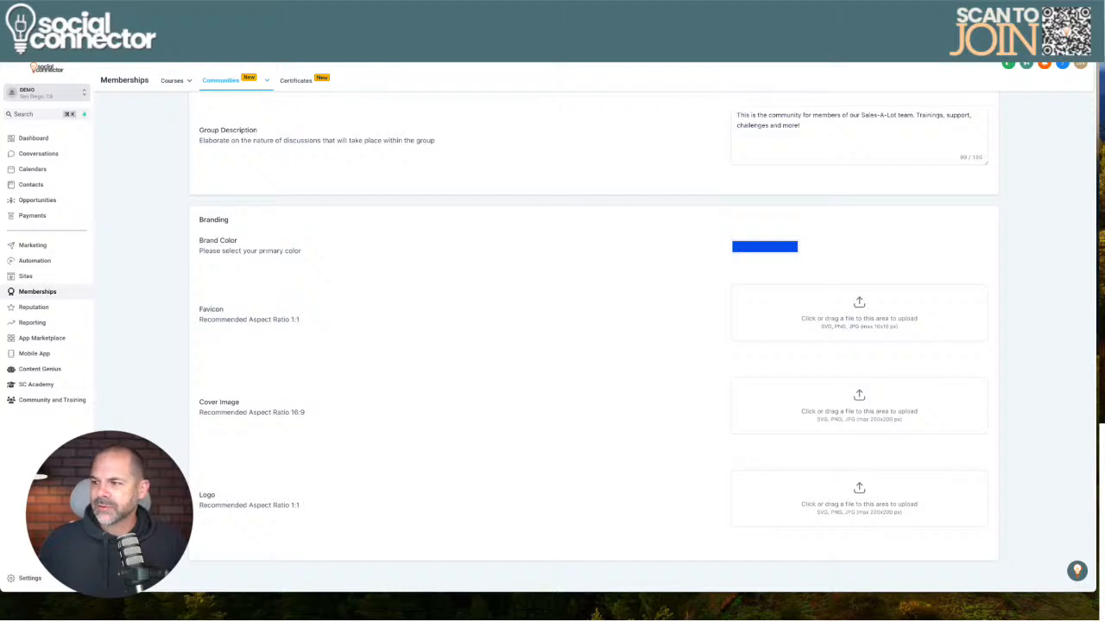
left_click(750, 250)
left_click(759, 254)
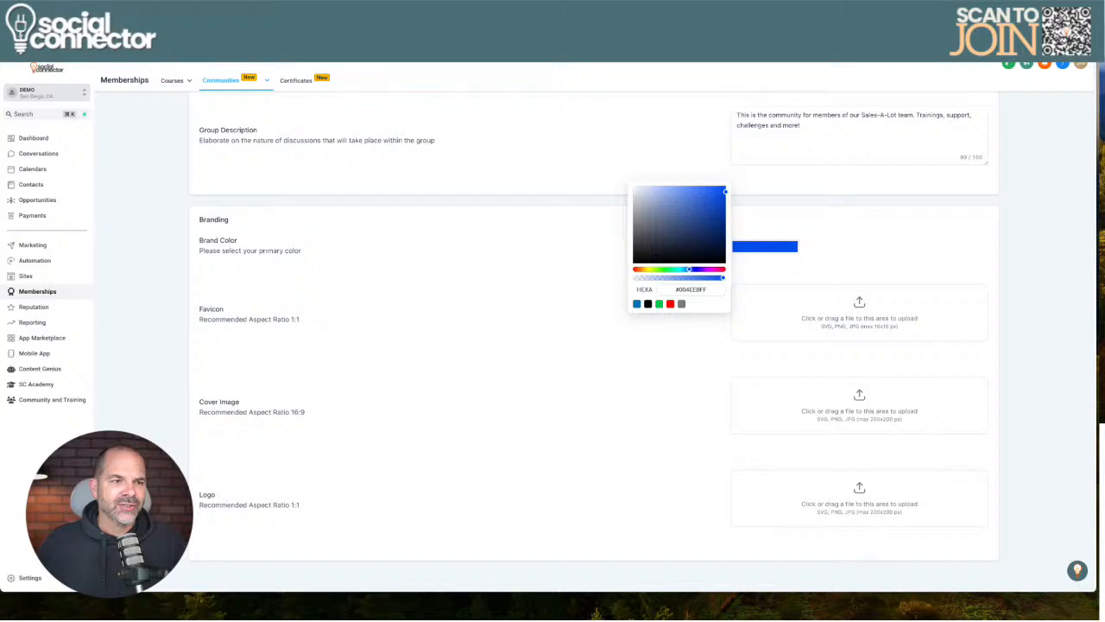
Open the Social Connector website in a new tab and sample the Login button's teal color code with ColorPick Eyedropper
key("super+t")
left_click(431, 43)
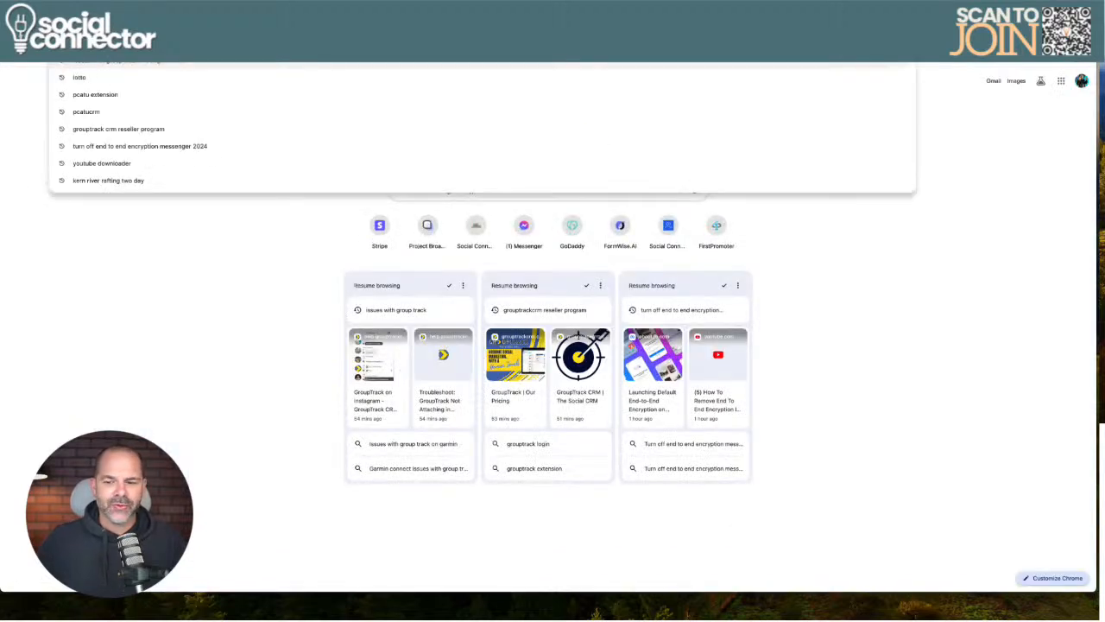
type("soci")
key("Return")
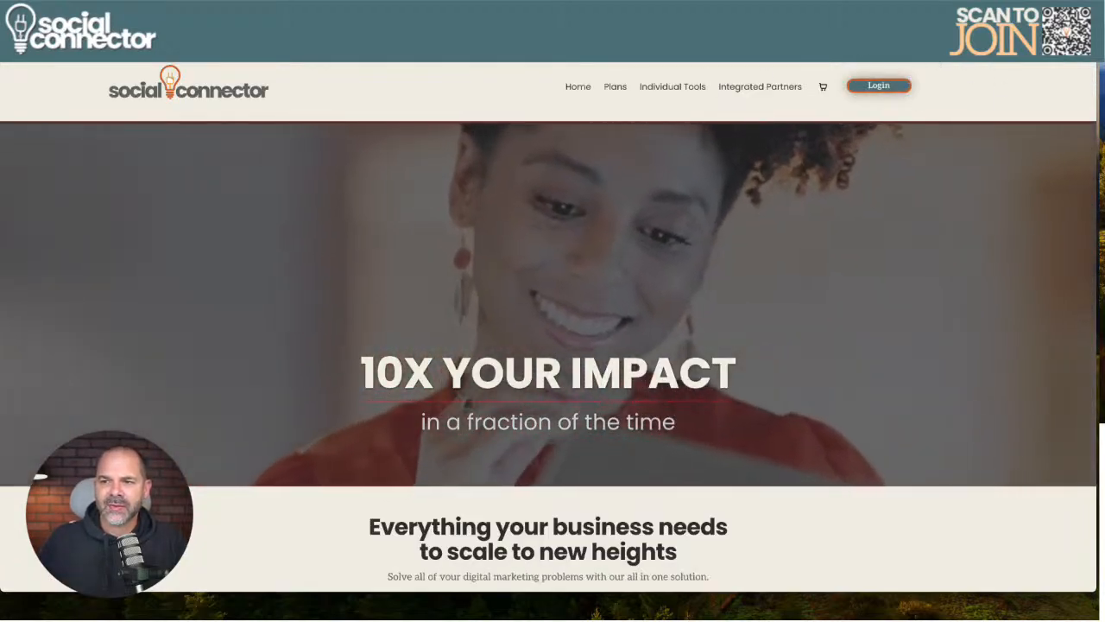
left_click(956, 43)
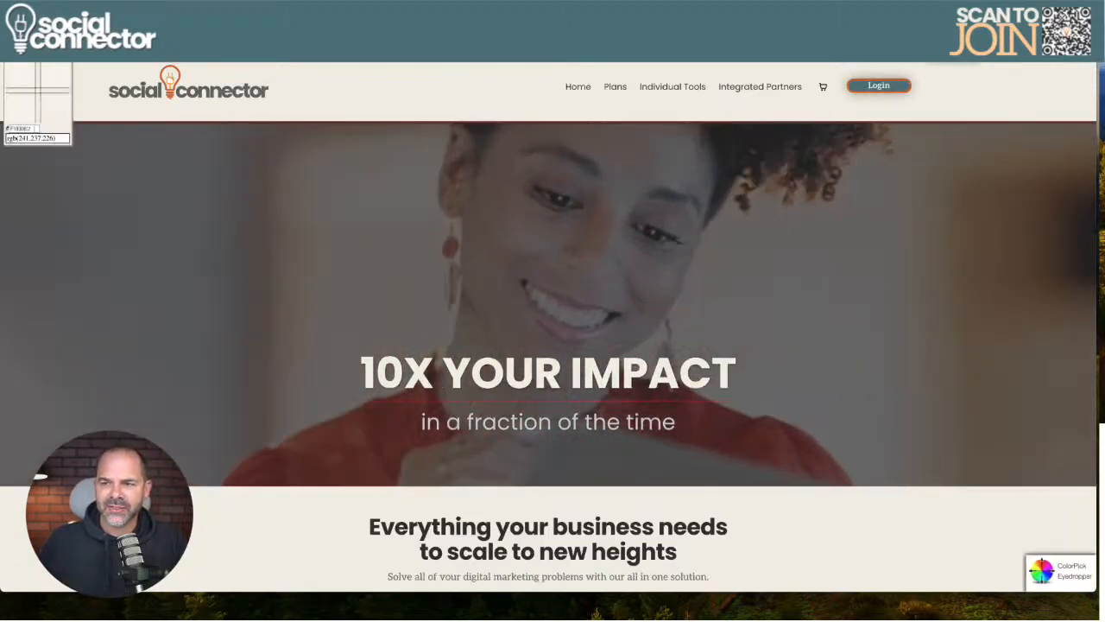
left_click(879, 86)
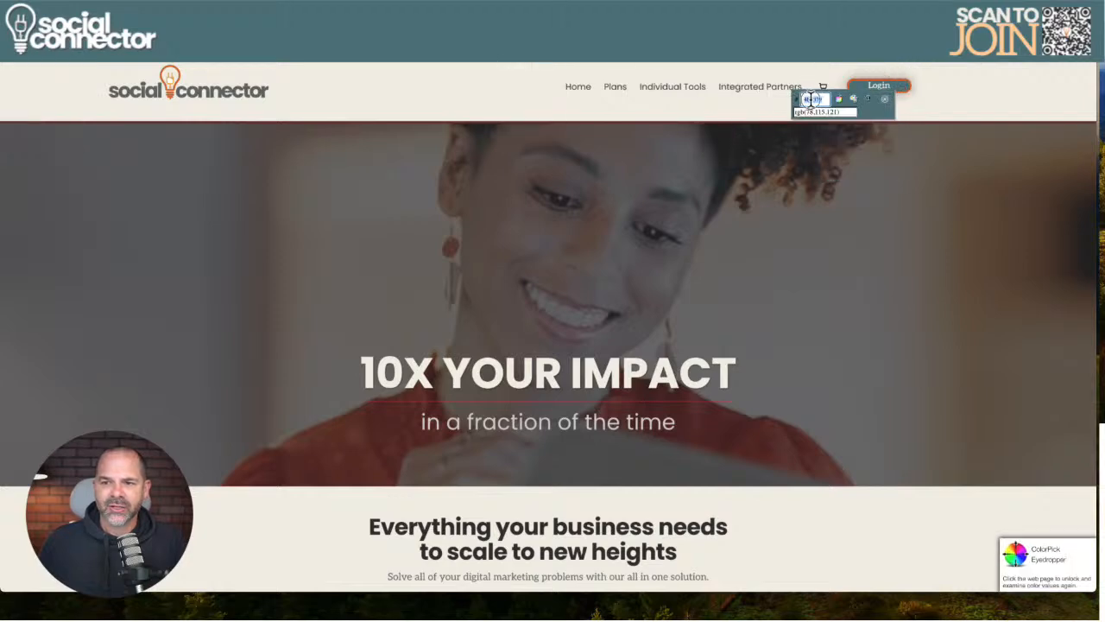
left_click(812, 100)
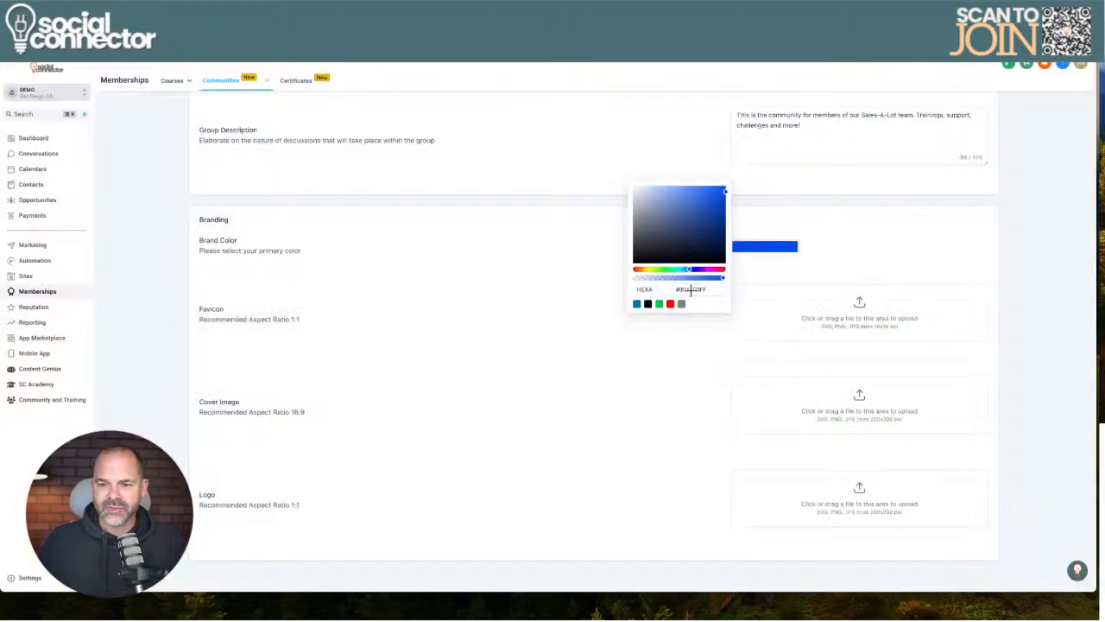
Set the group's brand color to hex #4E7379
left_click(690, 290)
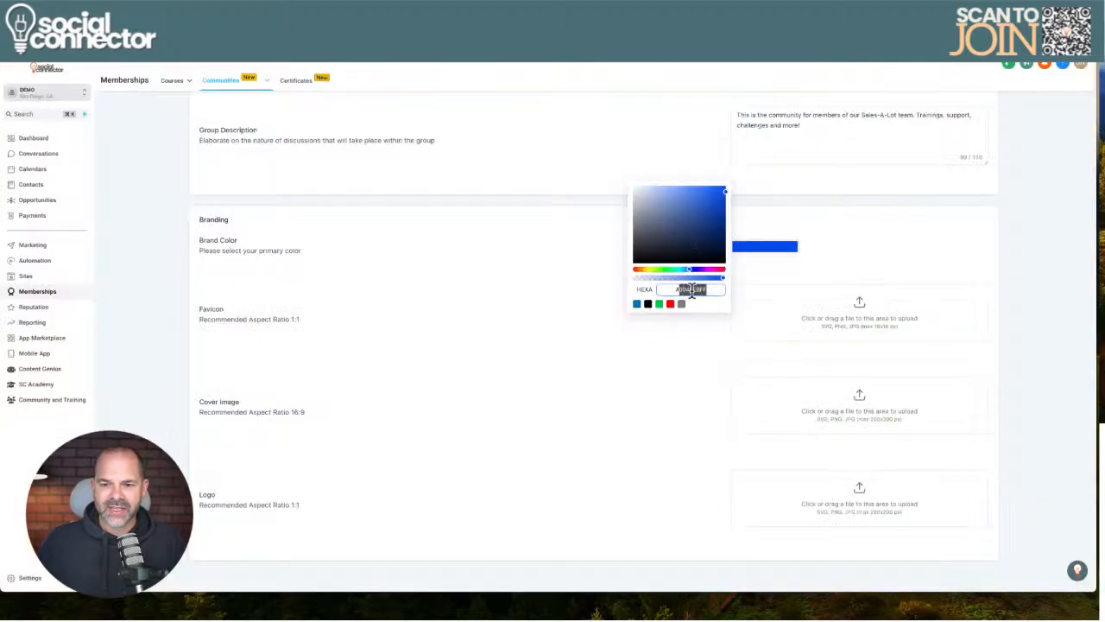
type("#4E7379")
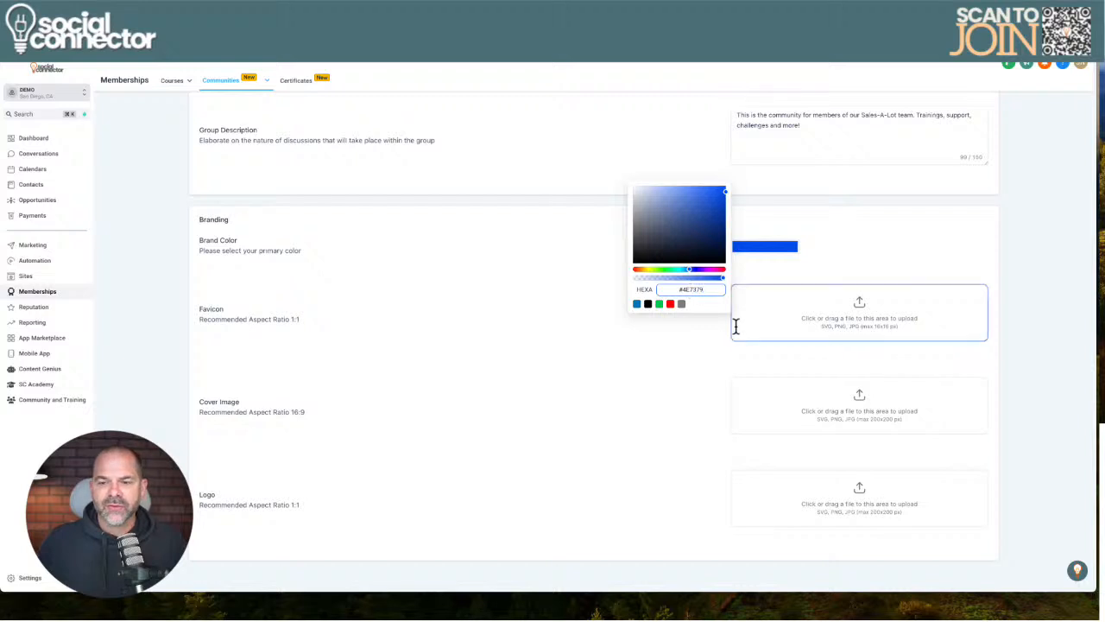
key("Return")
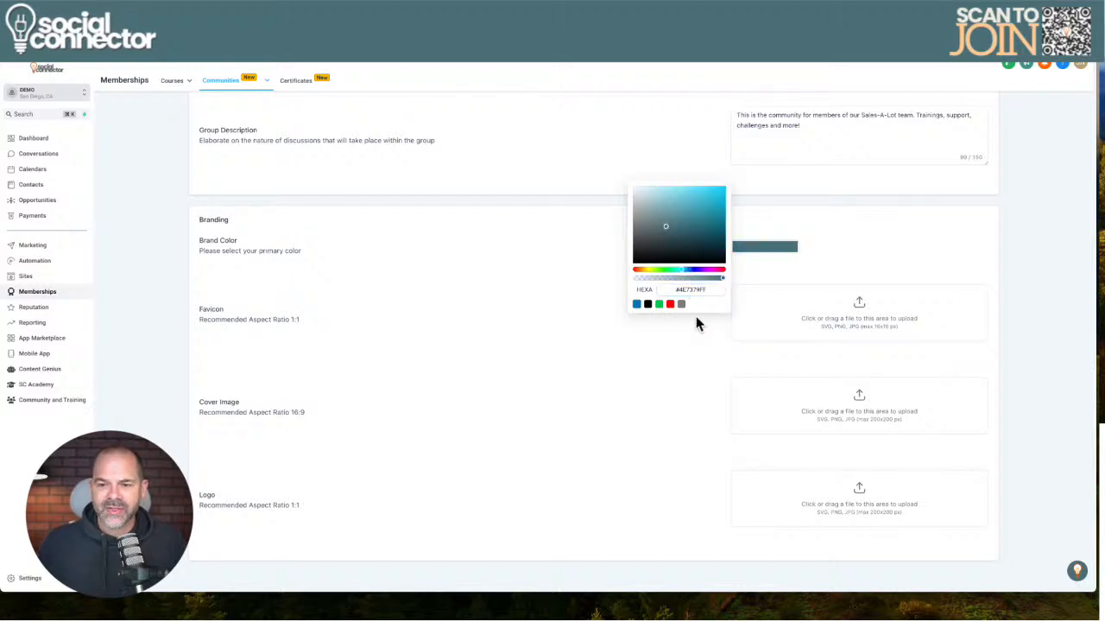
left_click(544, 277)
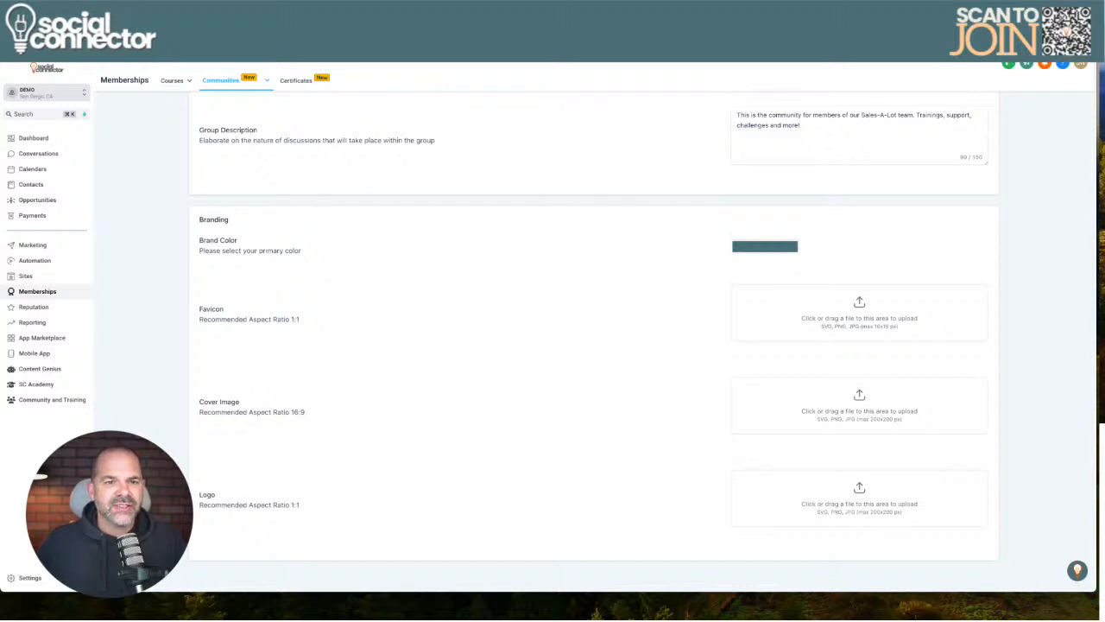
mouse_move(412, 65)
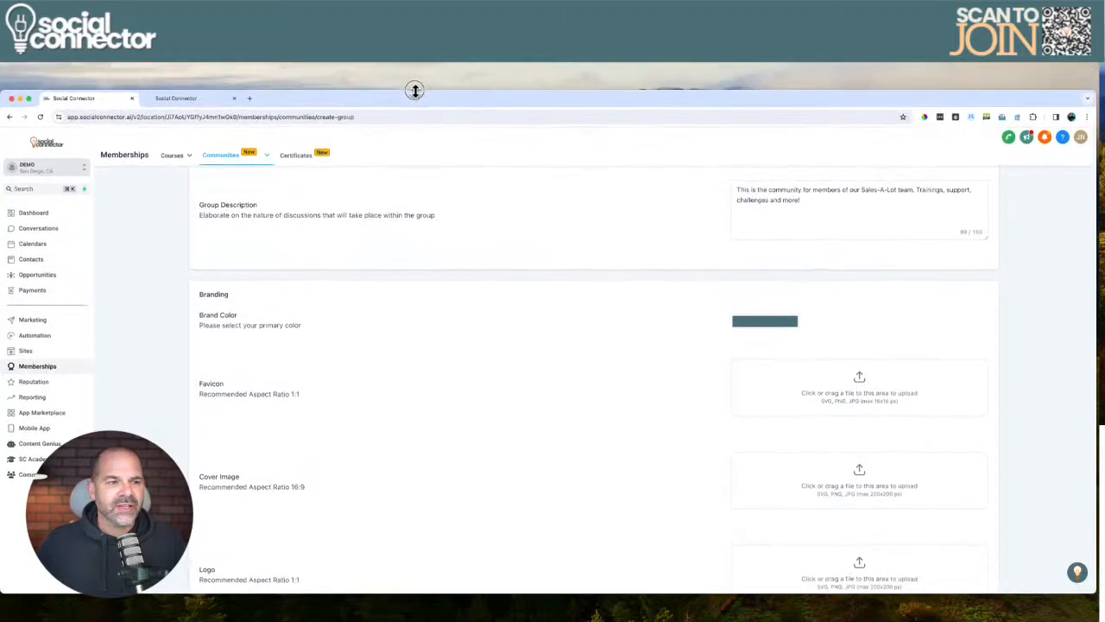
Switch to Canva and create a blank Logo design in the Training folder
left_click_drag(414, 90, 419, 77)
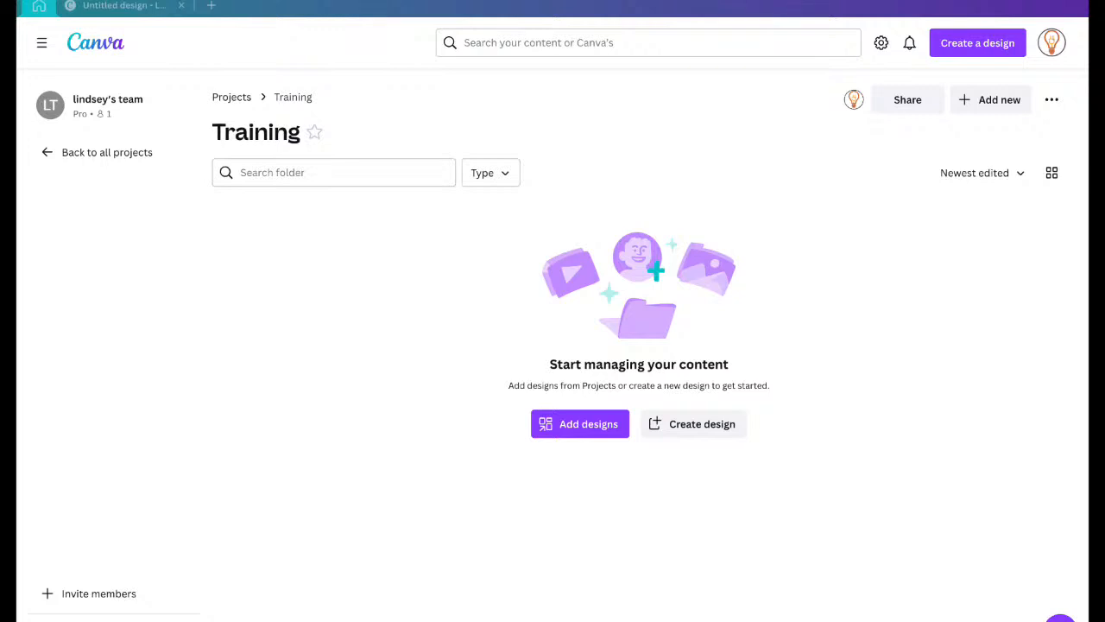
left_click(708, 425)
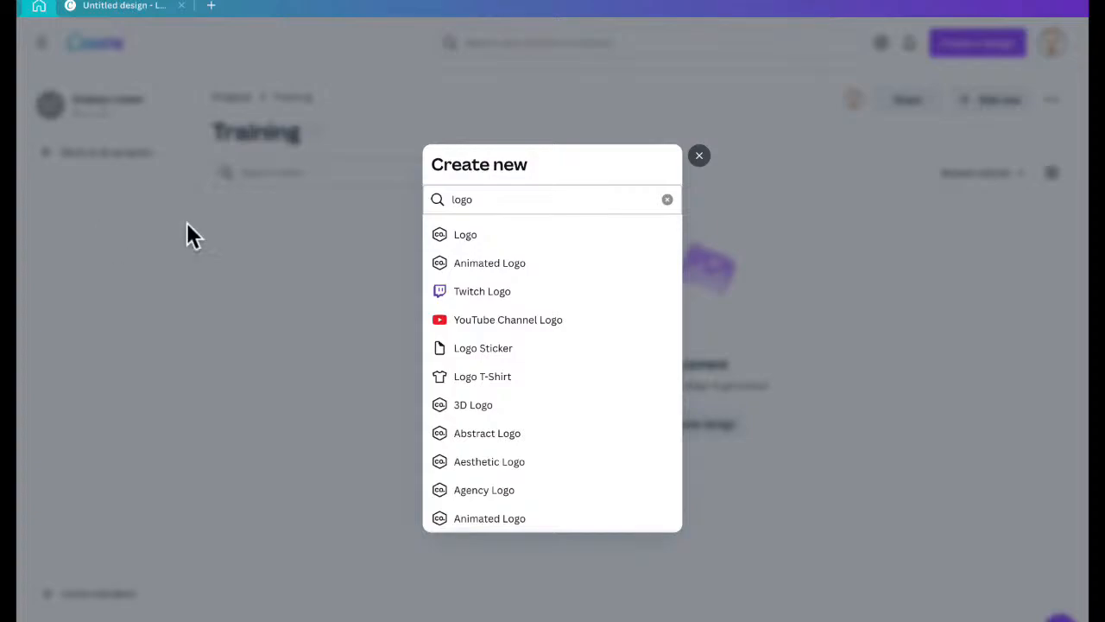
left_click(542, 234)
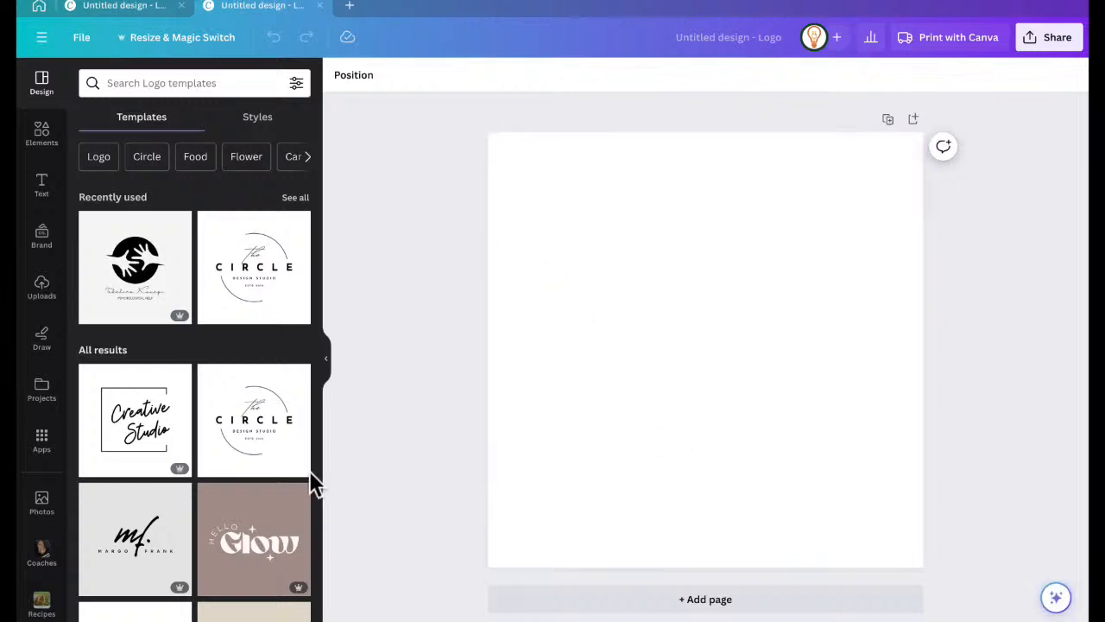
Add the orange Social Connector light-bulb icon from the brand icons to the blank logo design
scroll(303, 481, "down", 3)
scroll(303, 481, "down", 5)
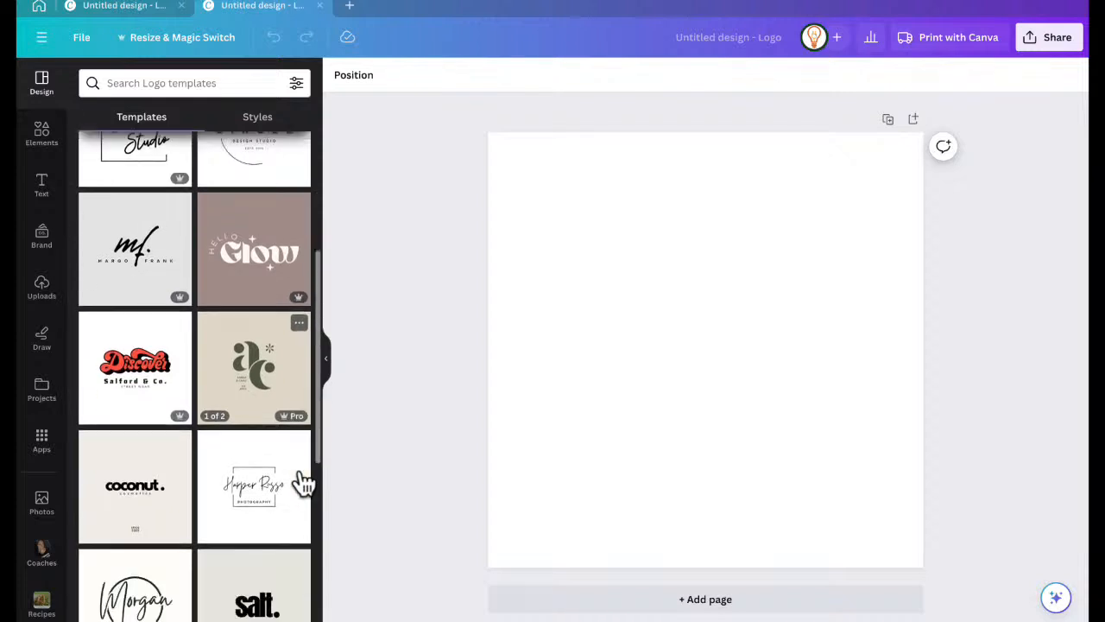
scroll(303, 481, "down", 3)
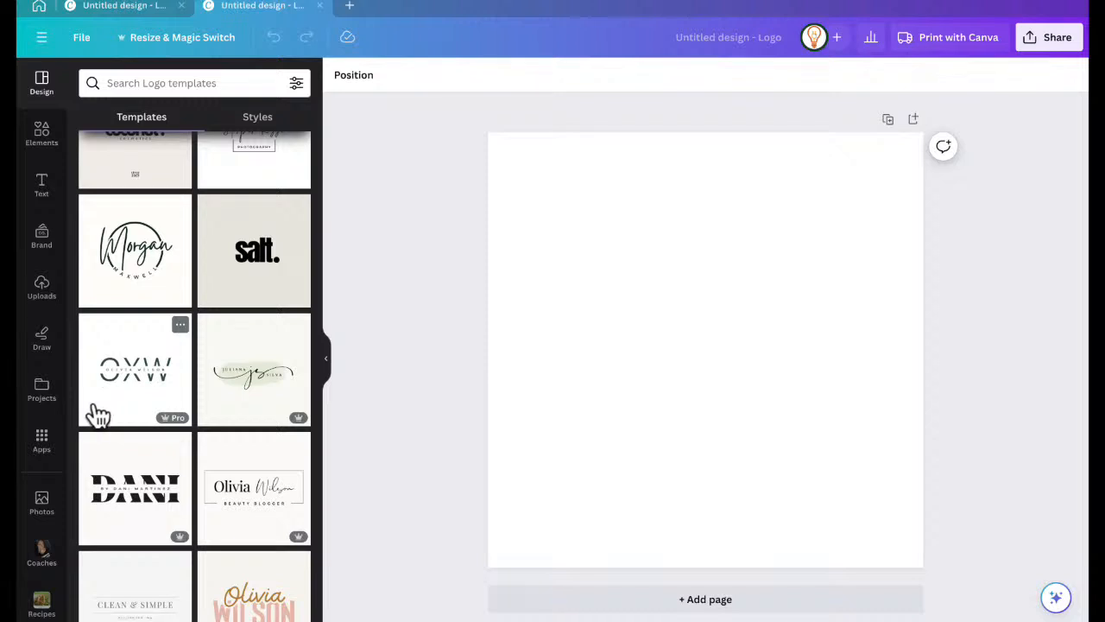
scroll(38, 444, "down", 3)
scroll(39, 447, "up", 3)
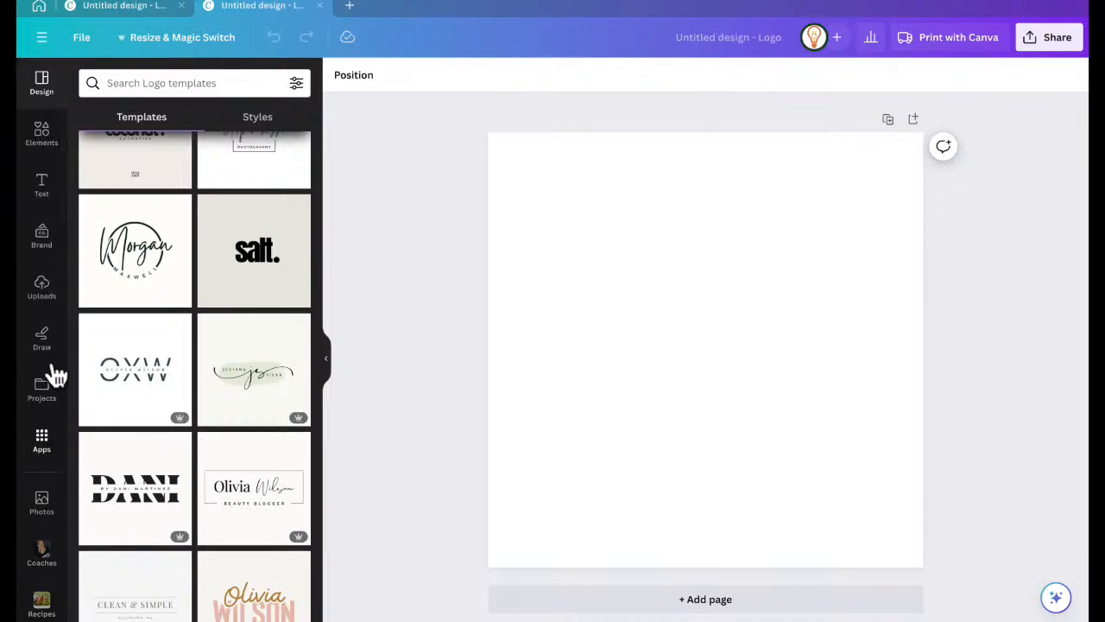
left_click(42, 244)
scroll(156, 417, "down", 4)
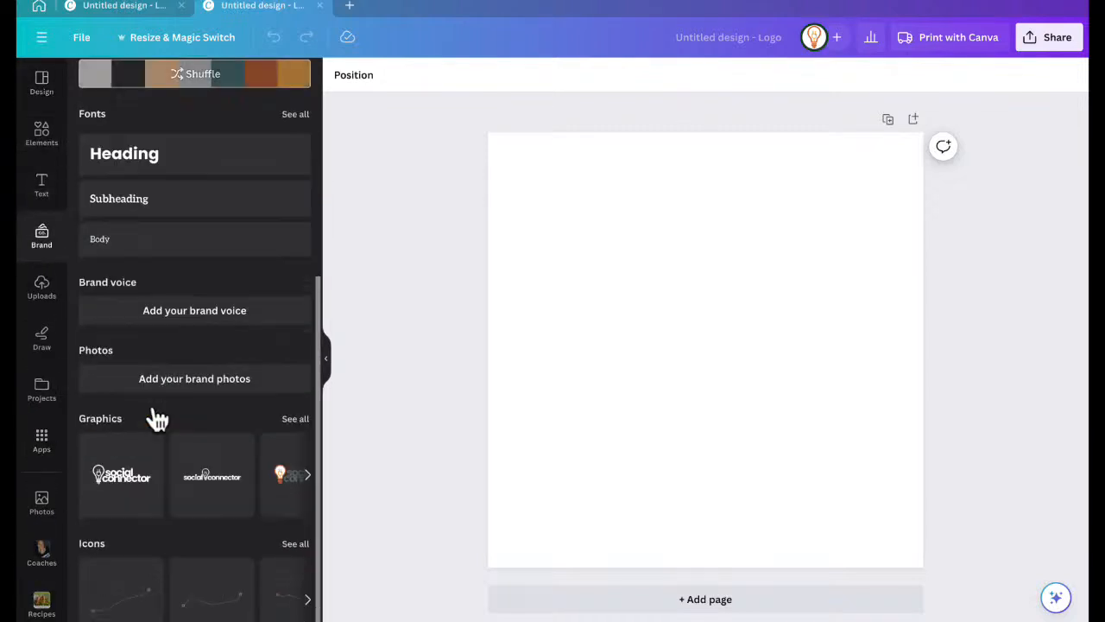
left_click(295, 545)
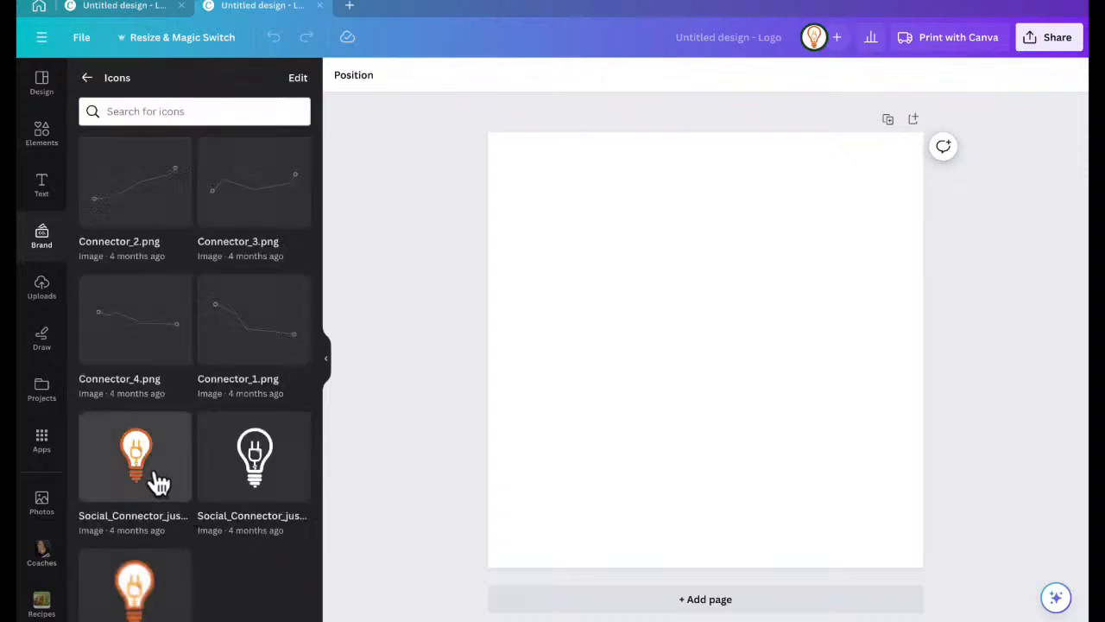
left_click(154, 481)
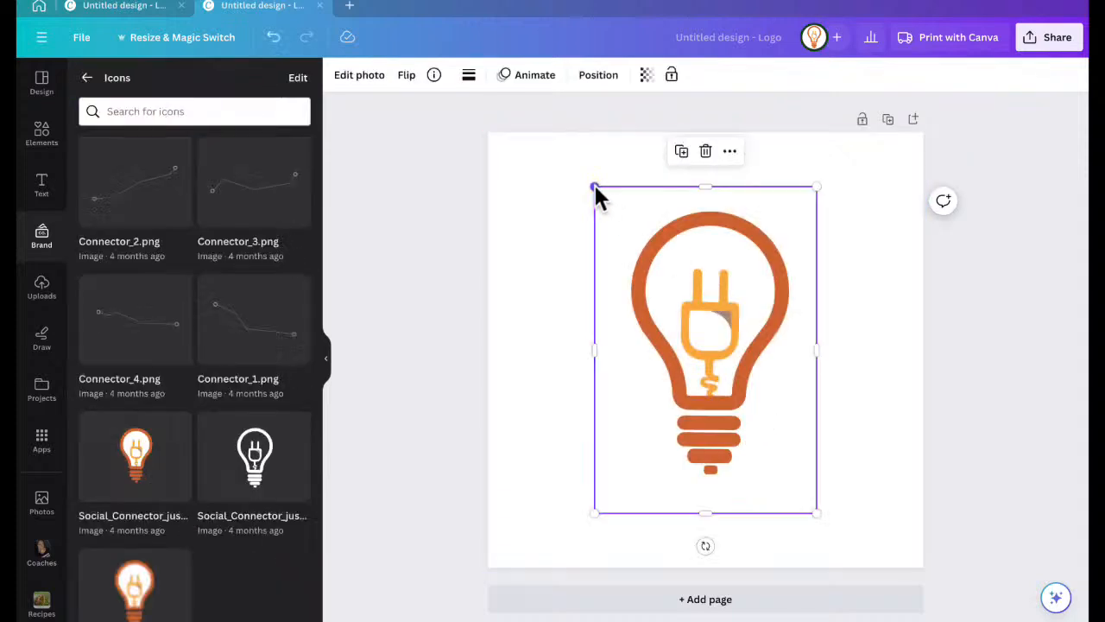
Enlarge the light-bulb icon to nearly fill the canvas and center it on the page
left_click_drag(595, 187, 647, 377)
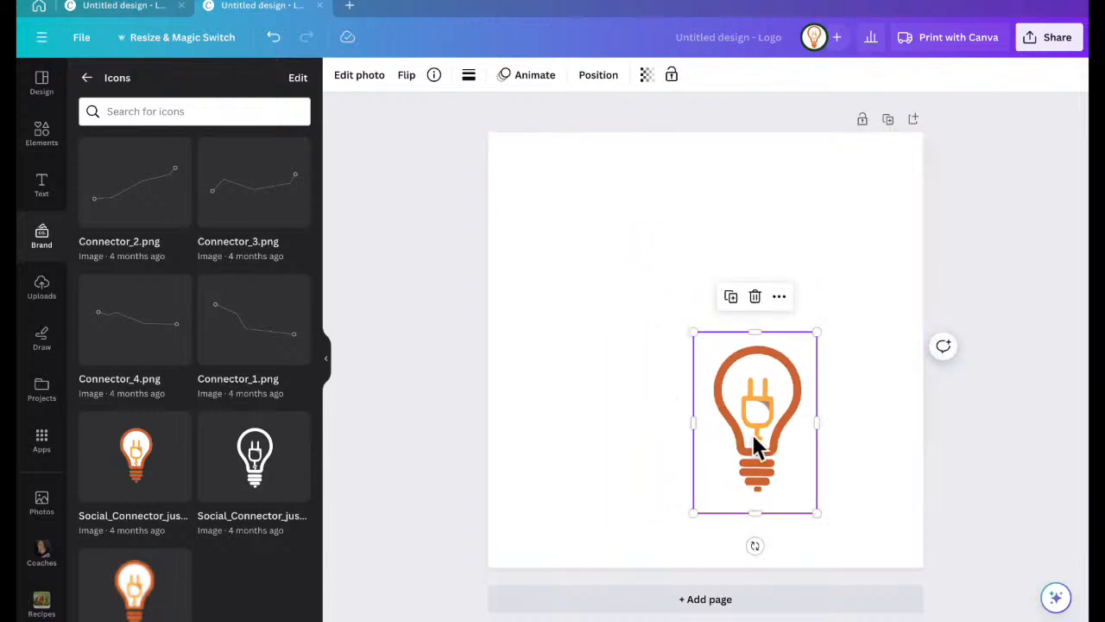
left_click_drag(694, 333, 523, 160)
left_click_drag(555, 515, 457, 587)
left_click_drag(698, 389, 743, 377)
left_click(471, 305)
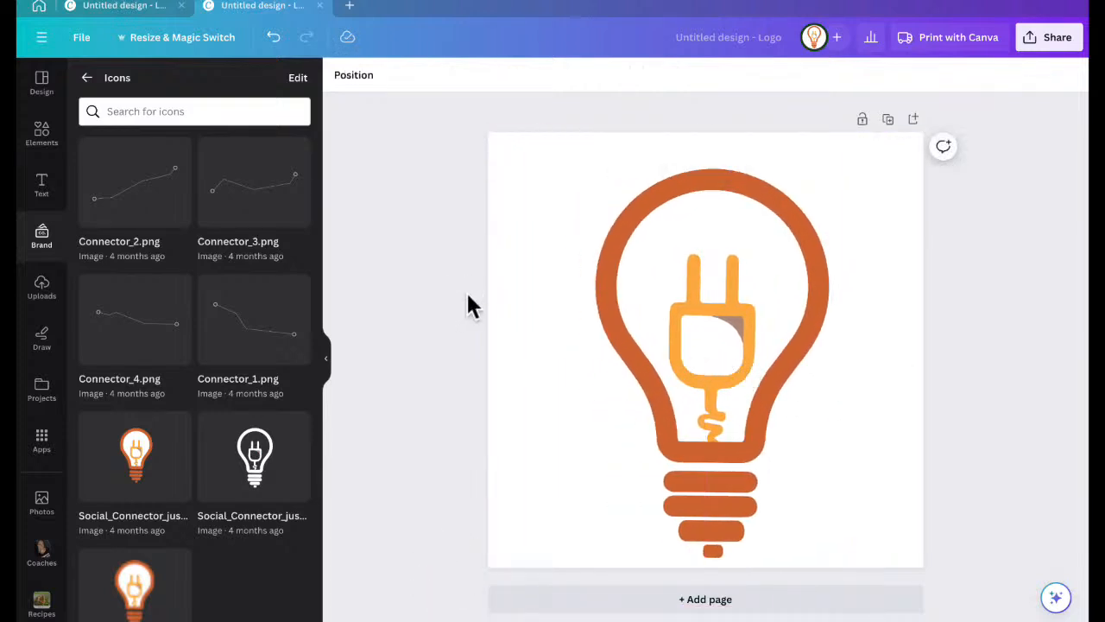
Set the logo design's download file type to JPG and its size multiplier to 0.5 (250 × 250 px)
left_click(1058, 45)
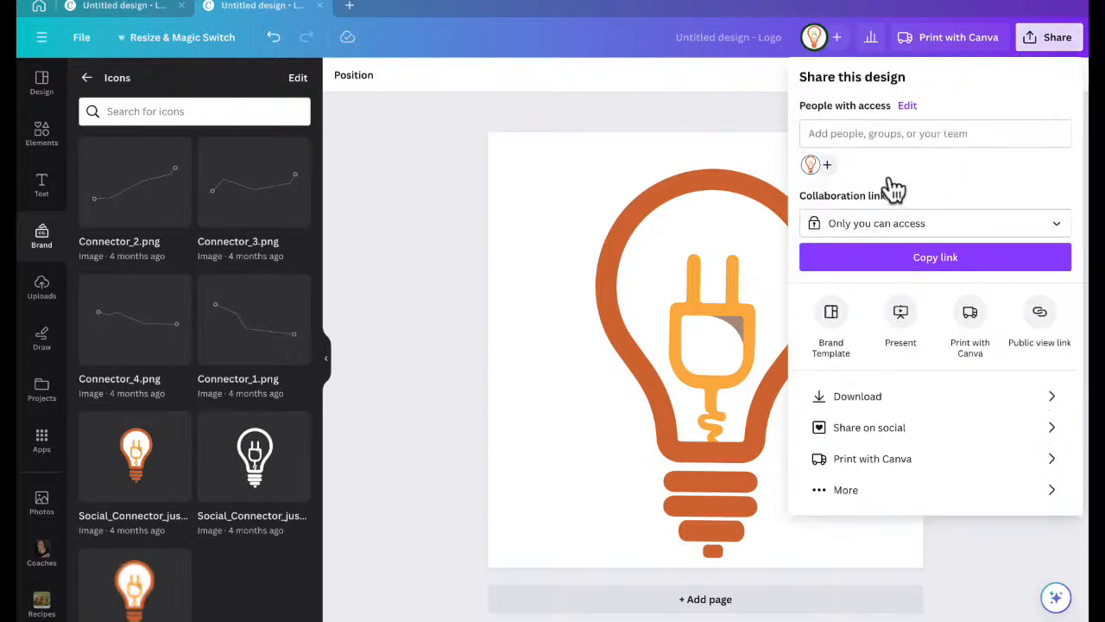
left_click(858, 398)
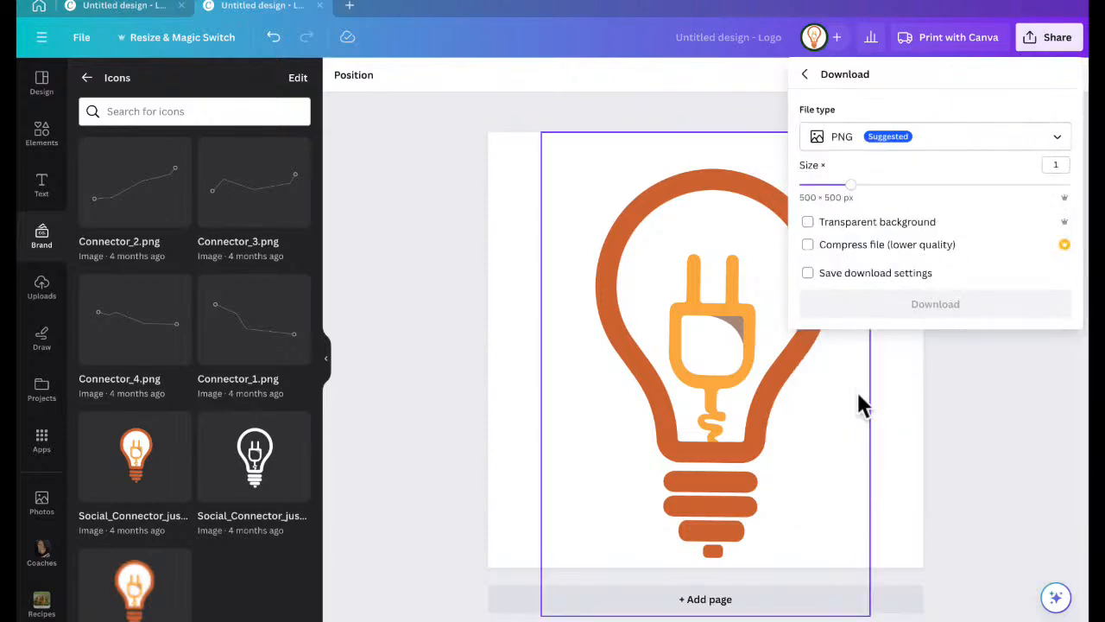
left_click(913, 136)
left_click(853, 178)
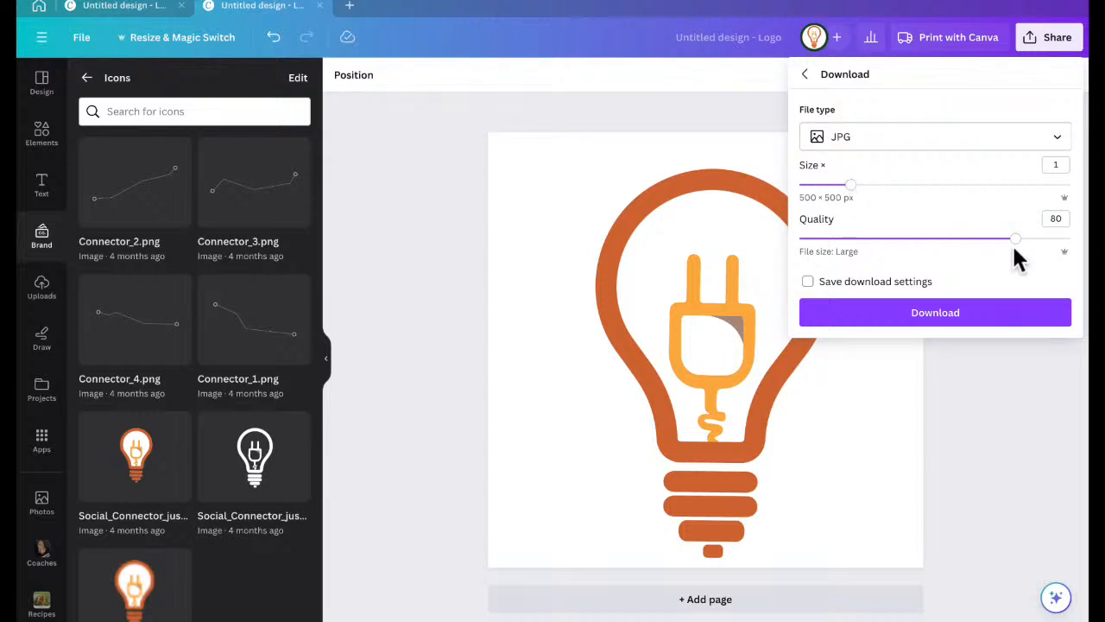
left_click_drag(855, 186, 787, 184)
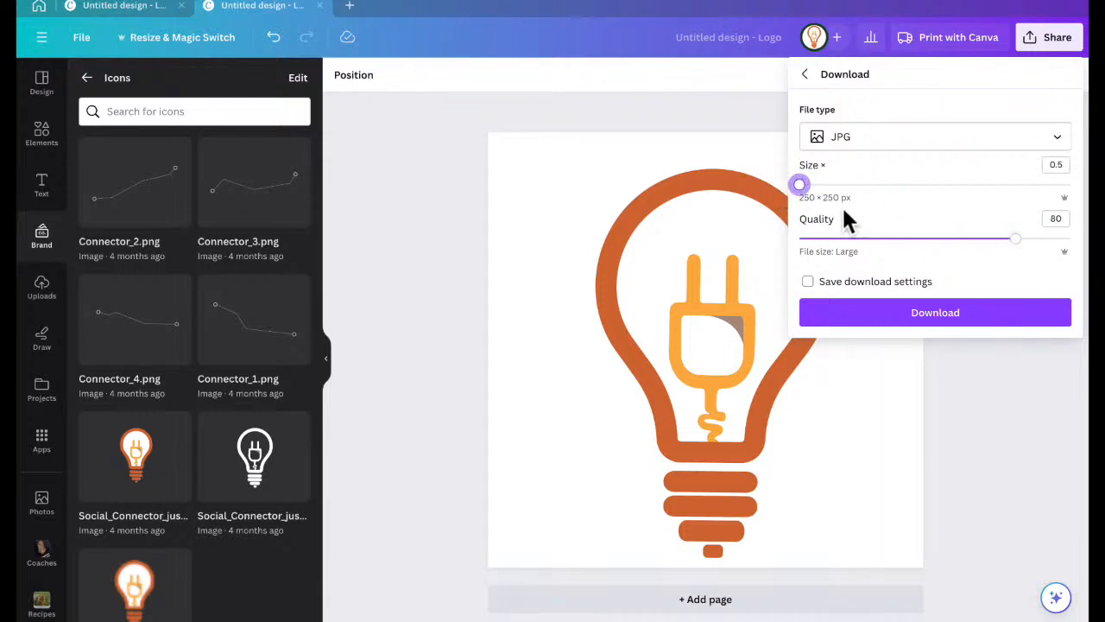
left_click(1055, 165)
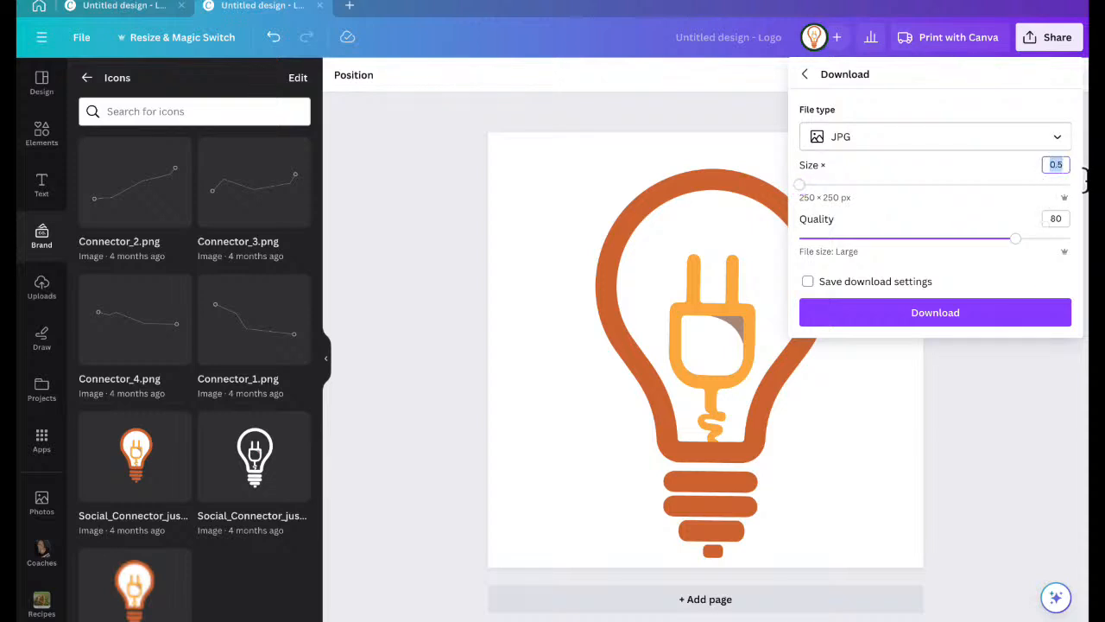
type("00")
type("5")
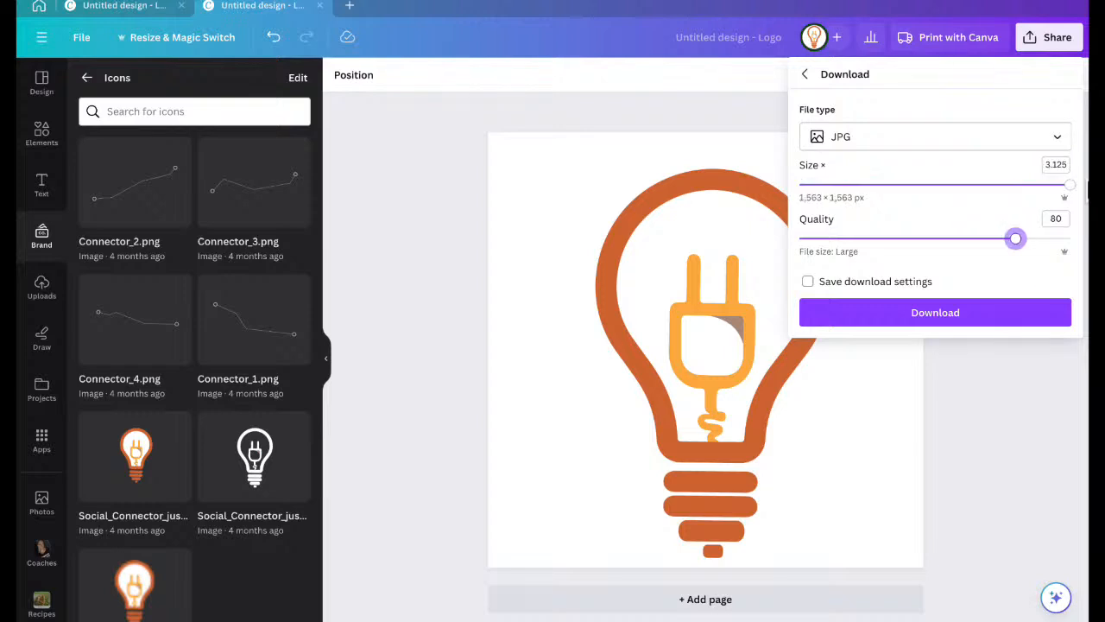
left_click(782, 176)
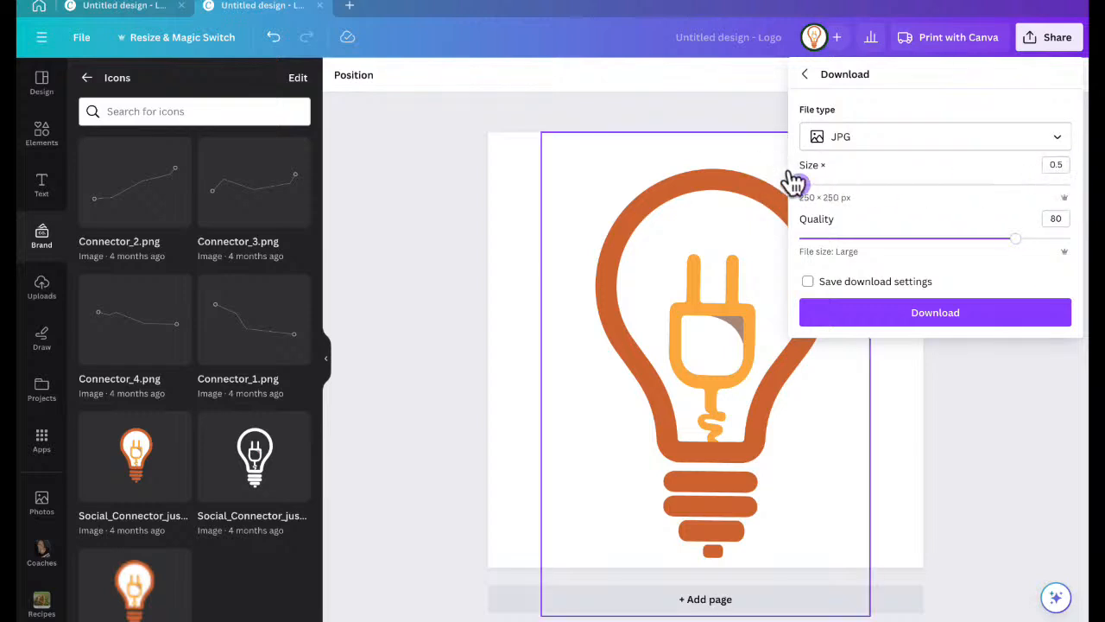
Download the logo design and save it as favicon1.jpg in the Downloads folder
left_click(963, 312)
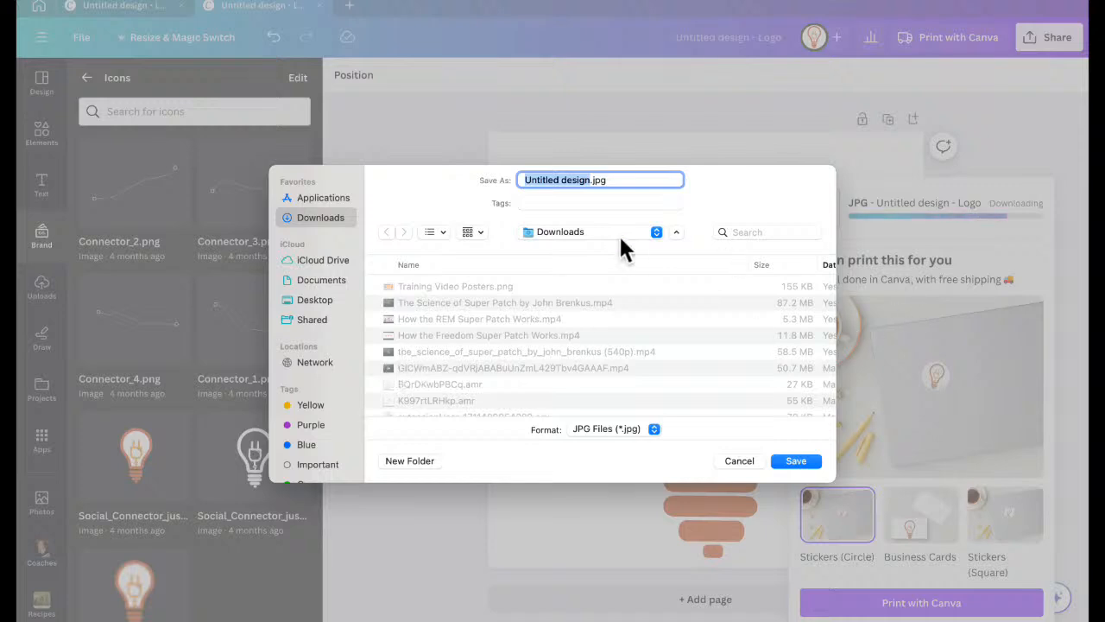
type("favi")
type("con1")
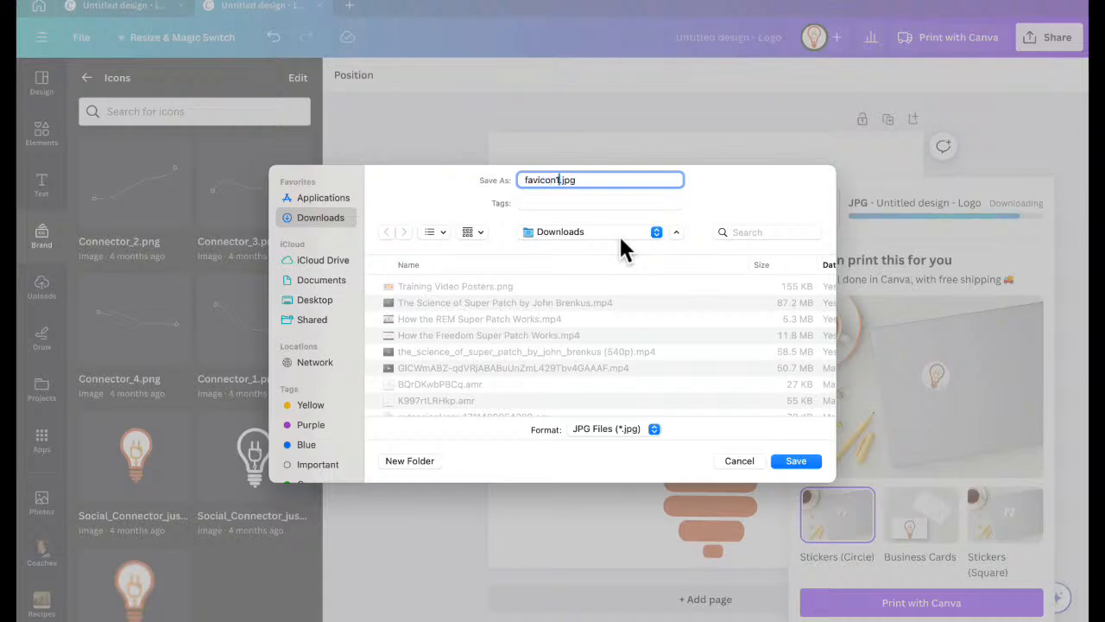
key("Return")
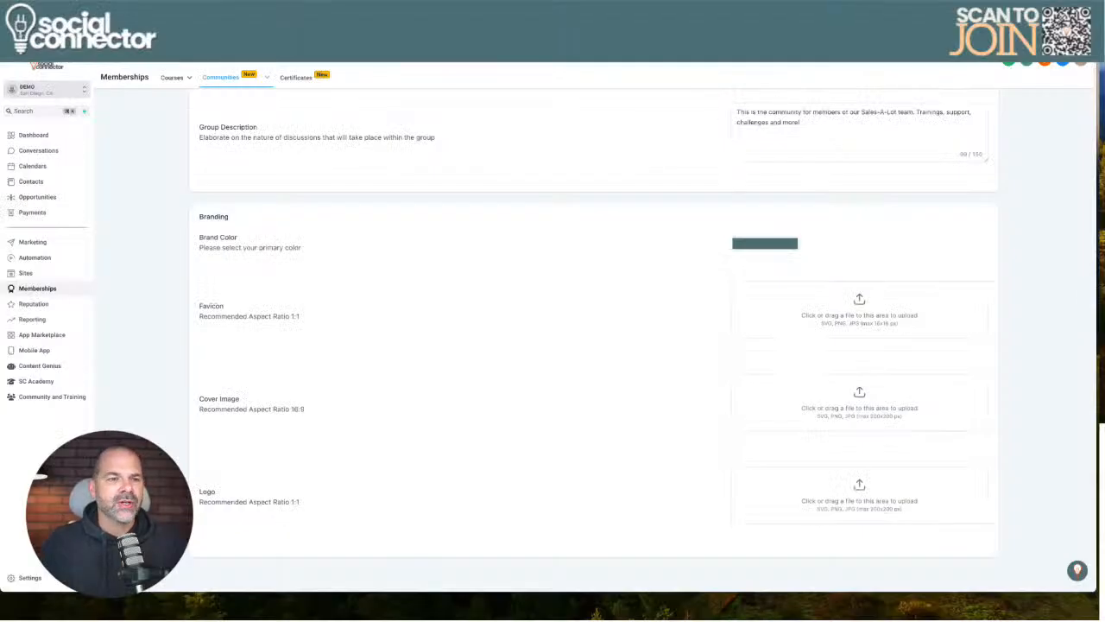
Search Google for "favicon generator" in a new browser tab and open the favicon.io result
key("super+t")
left_click(345, 52)
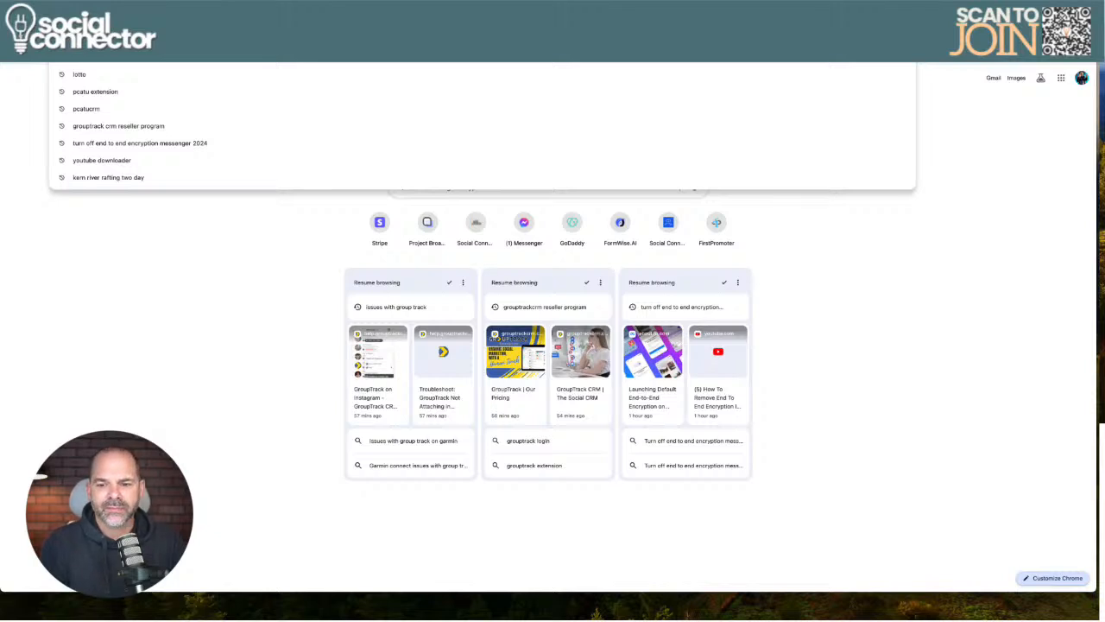
type("favicon")
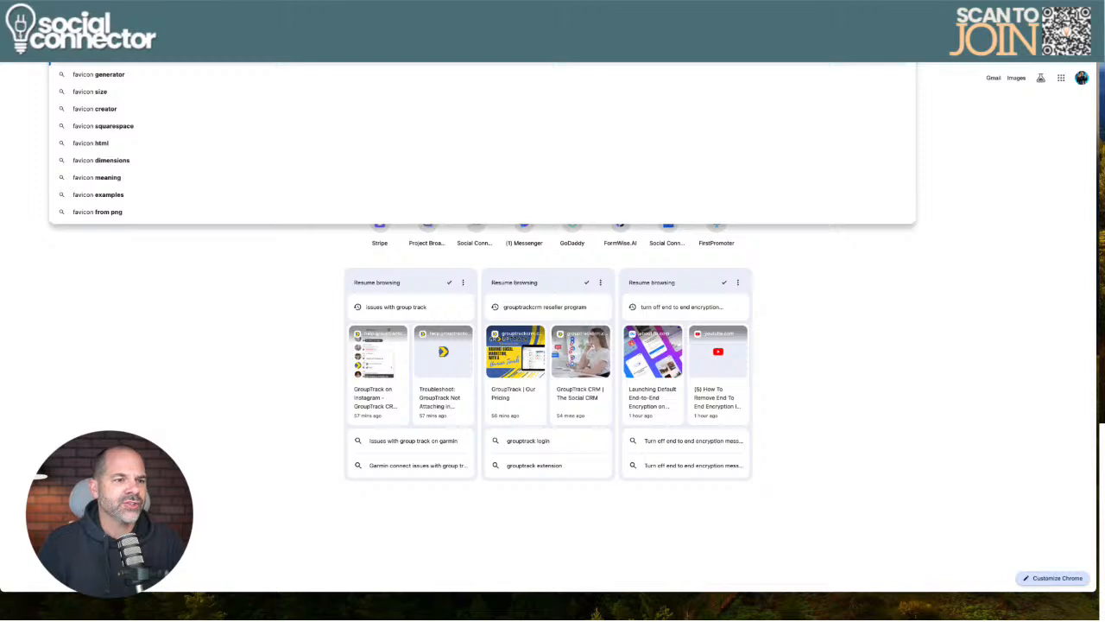
key("Down")
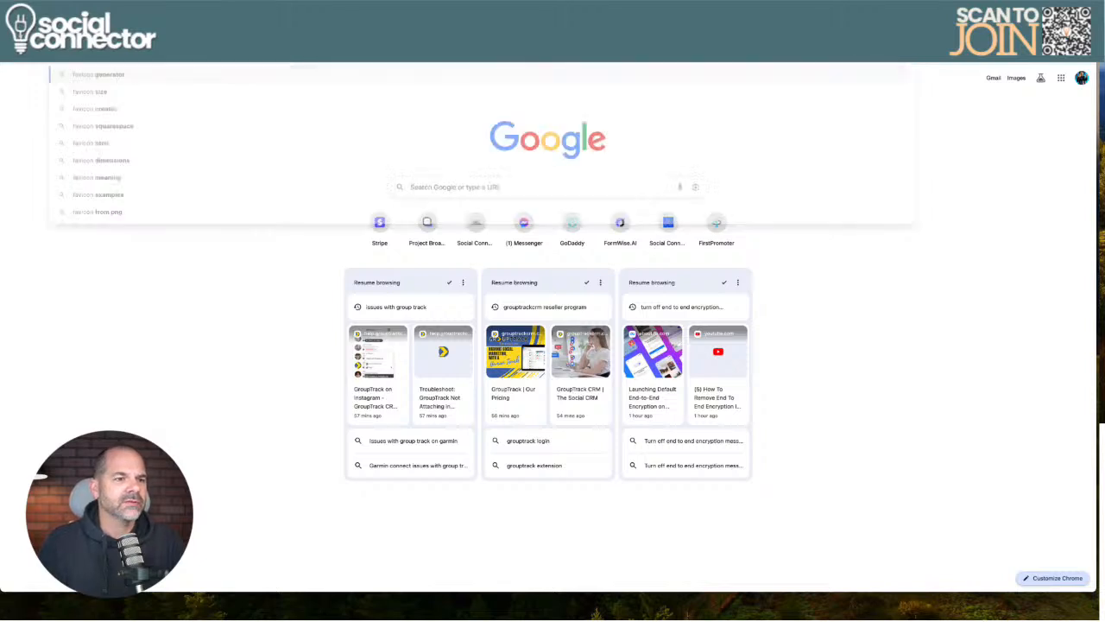
key("Return")
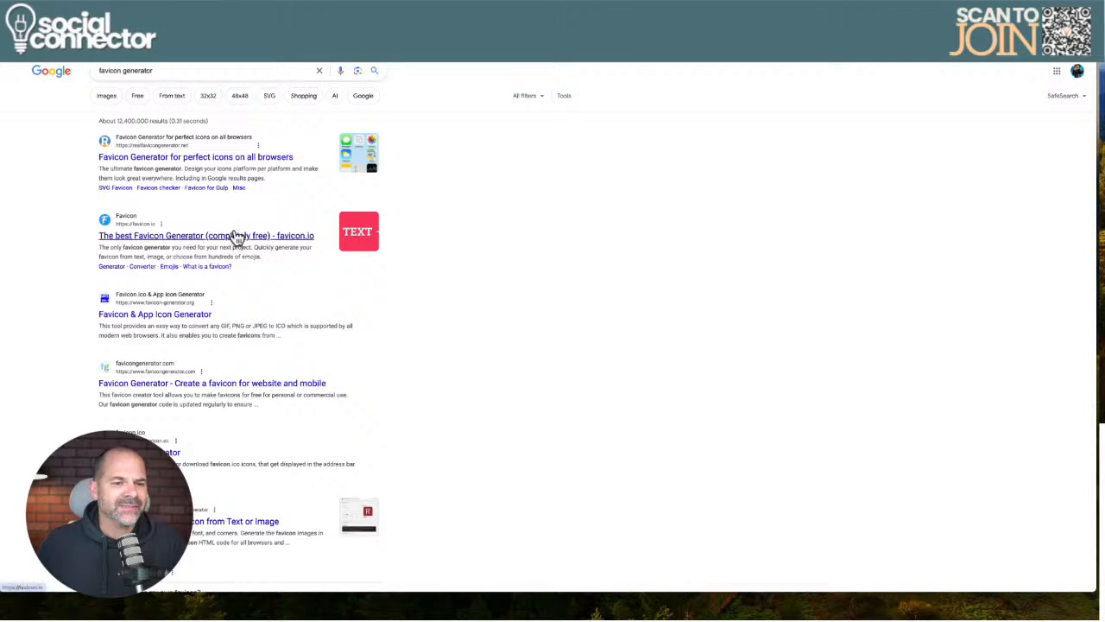
left_click(236, 236)
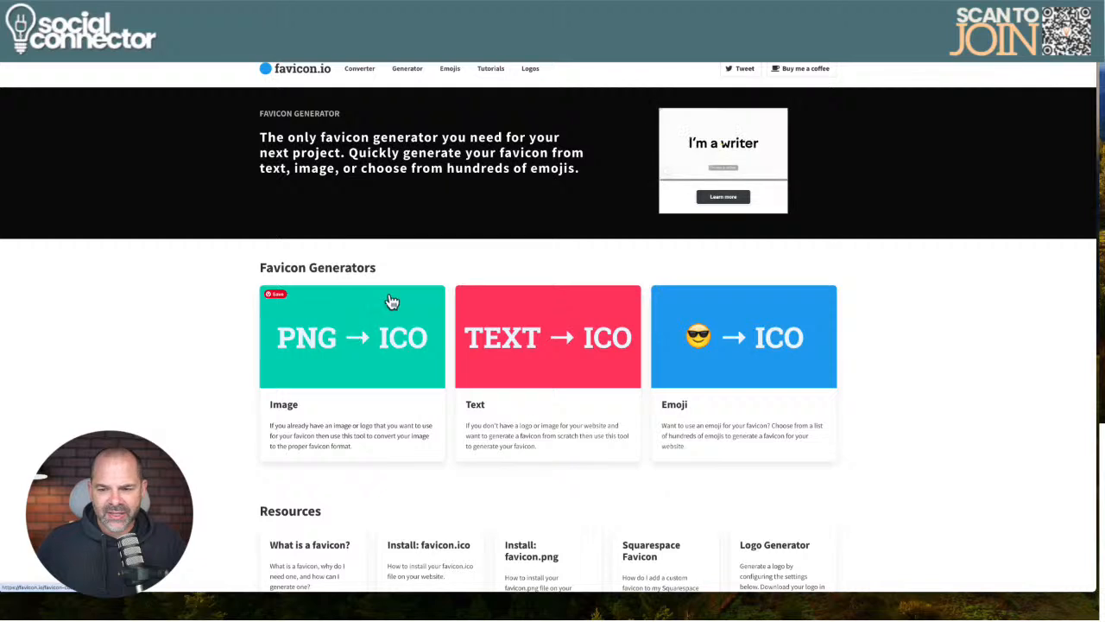
Convert the saved light-bulb image with favicon.io's PNG → ICO converter and download the generated favicon files
left_click(364, 374)
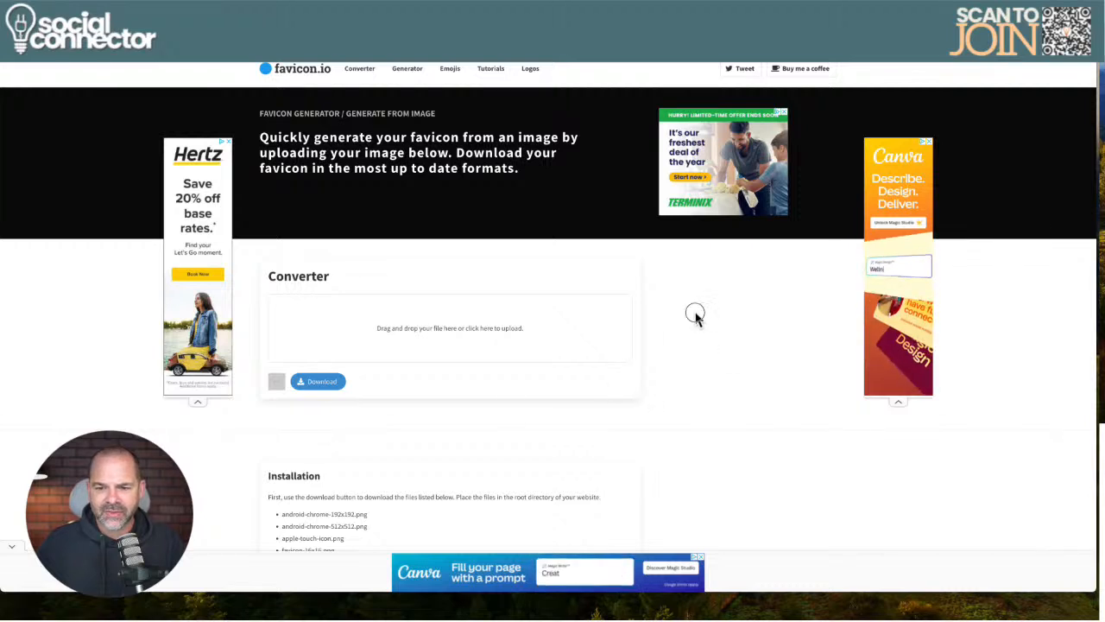
left_click_drag(558, 361, 469, 329)
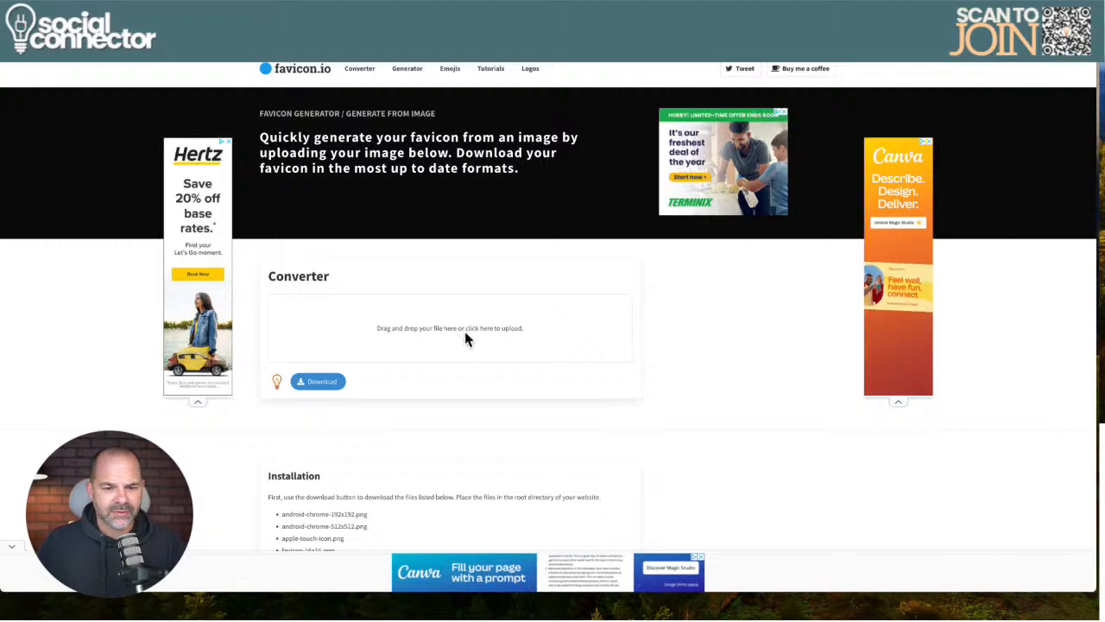
left_click(335, 385)
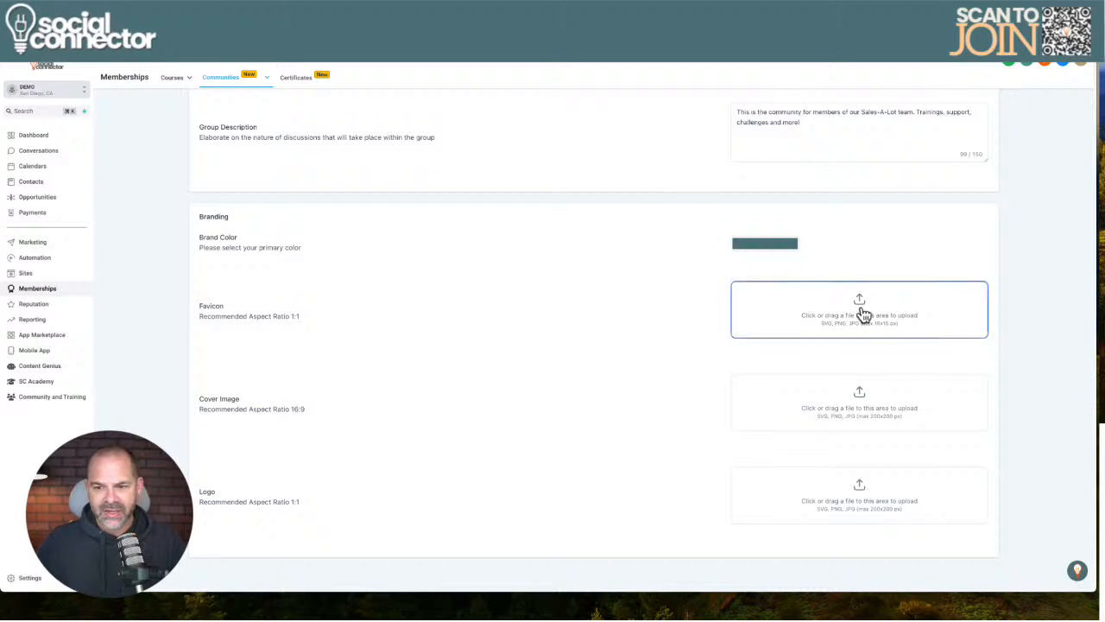
Upload favicon-16x16.png from the favicon_io (1) folder as the group's favicon in the Branding section
left_click(854, 313)
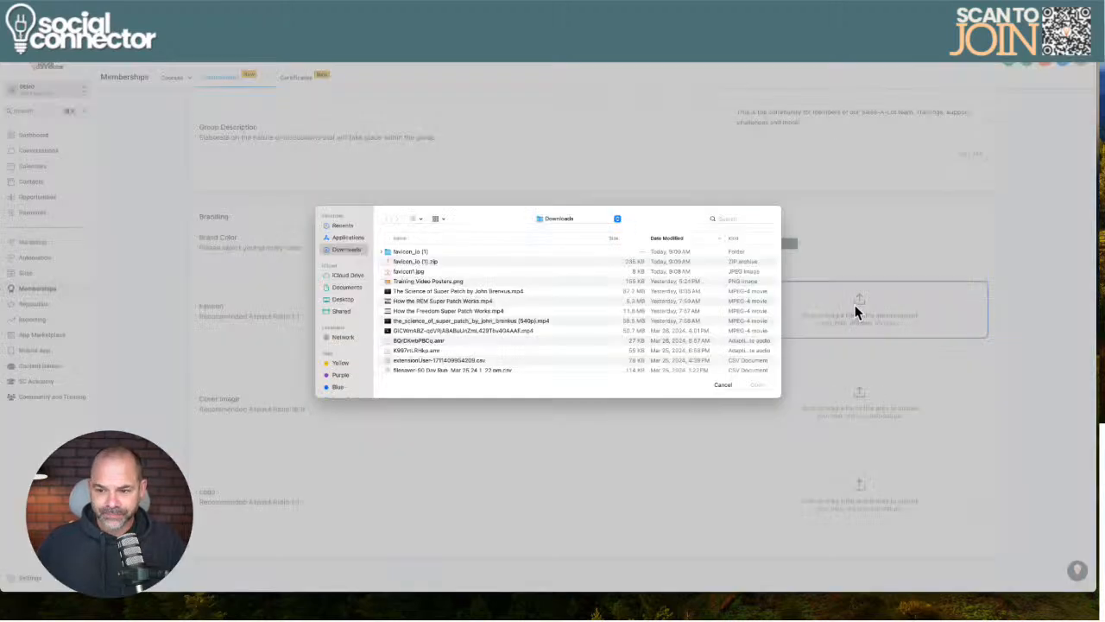
double_click(412, 251)
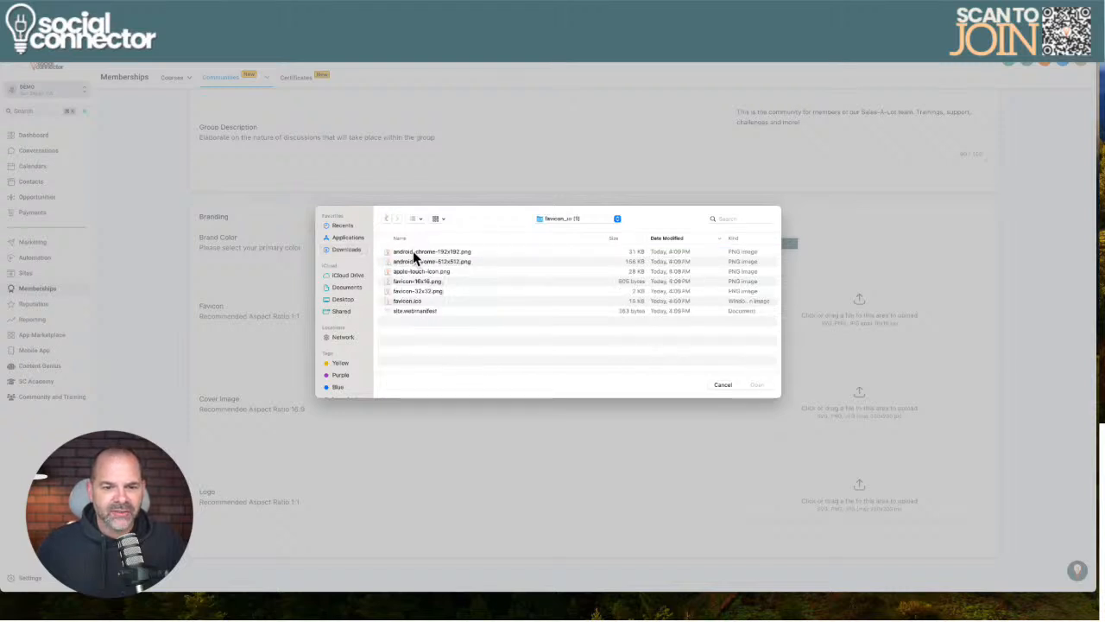
left_click(423, 283)
left_click(757, 384)
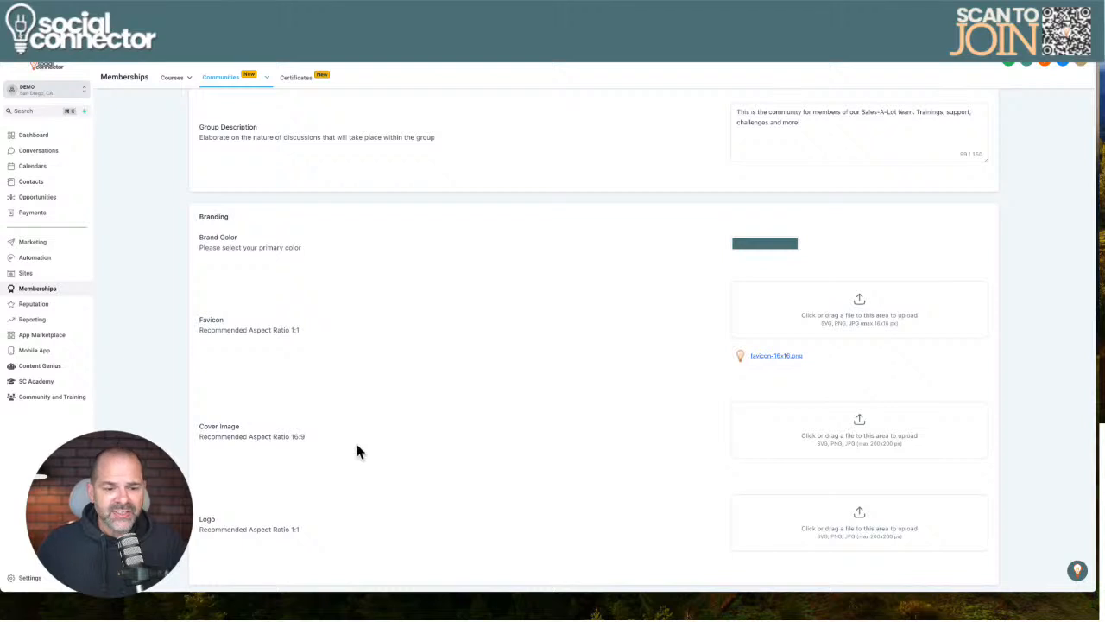
Switch to Canva and create a new YouTube Thumbnail design, searching the design types for "youtub"
scroll(358, 447, "down", 1)
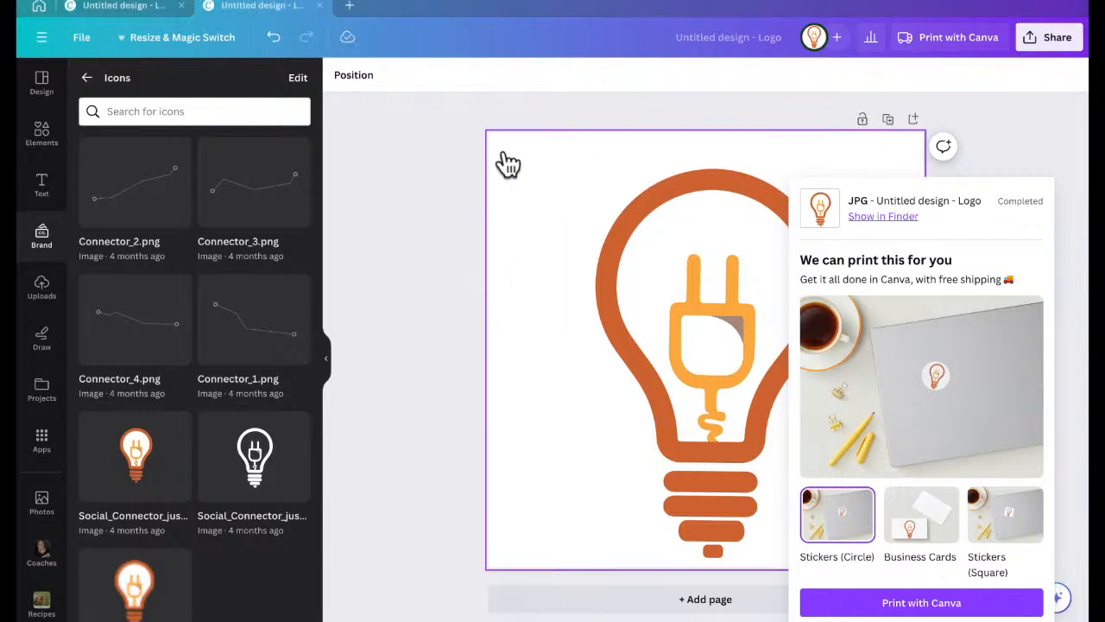
left_click(82, 39)
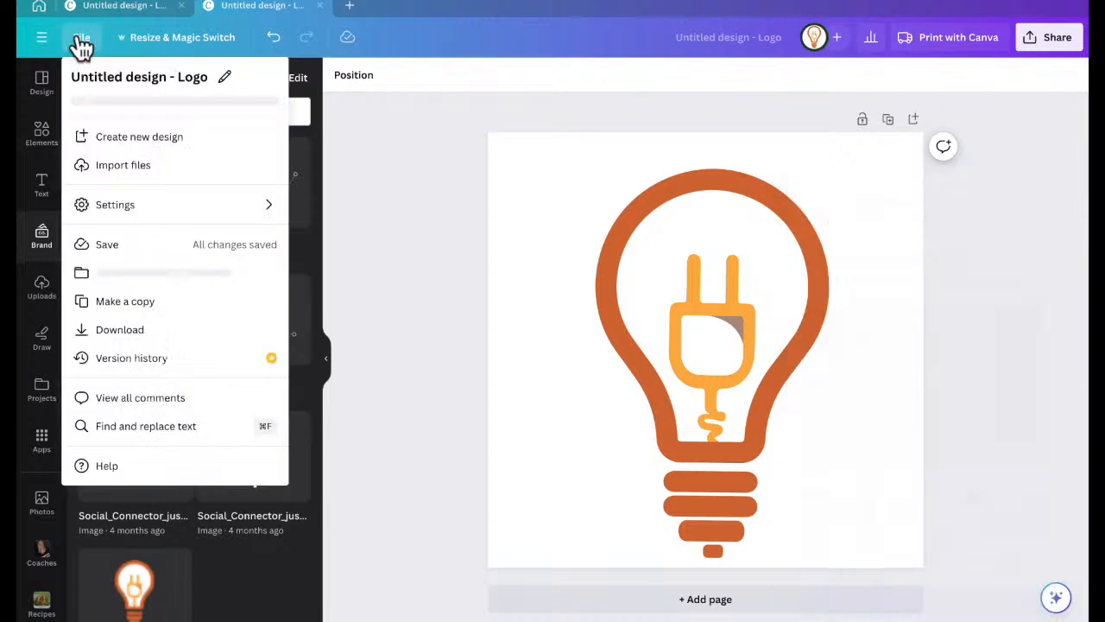
left_click(121, 150)
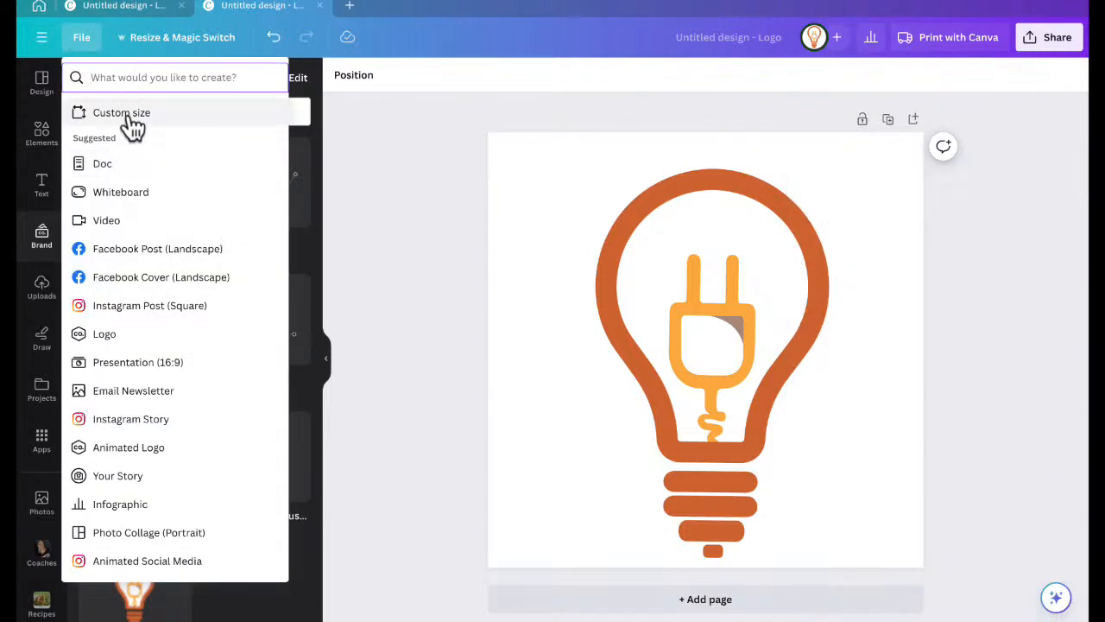
type("yo")
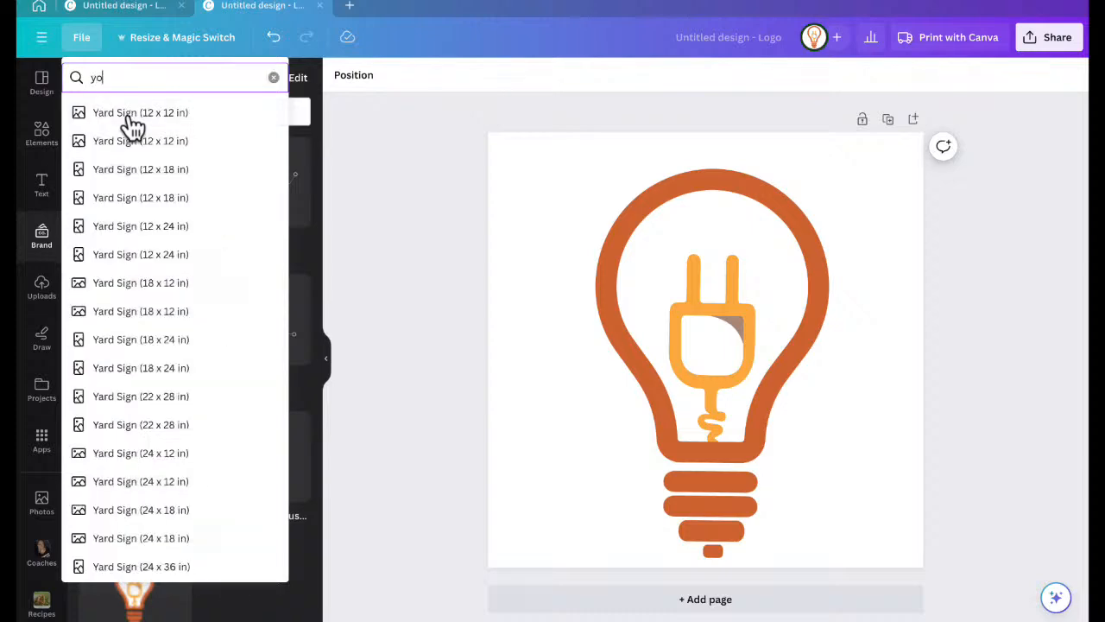
type("utub")
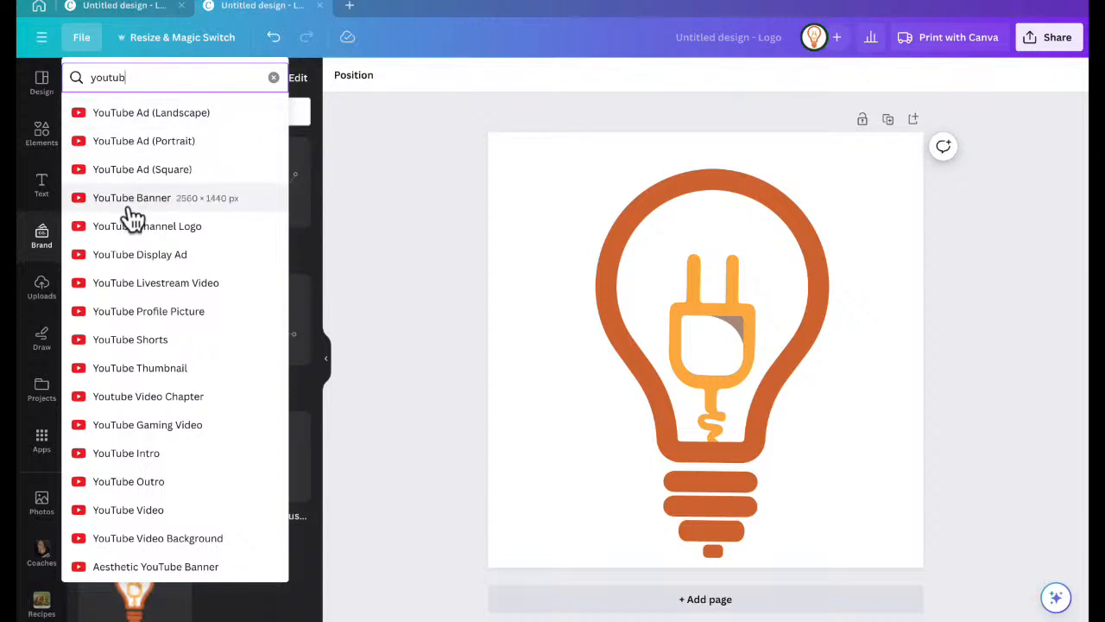
left_click(138, 369)
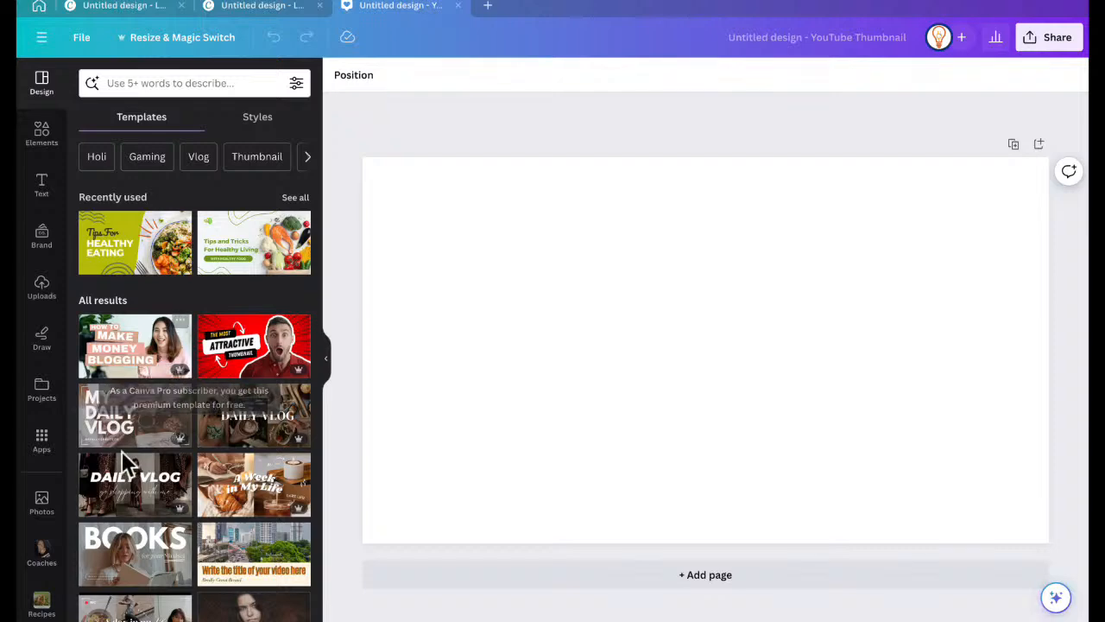
Apply the blue "Funny Moment" template to the blank YouTube thumbnail
scroll(104, 510, "down", 5)
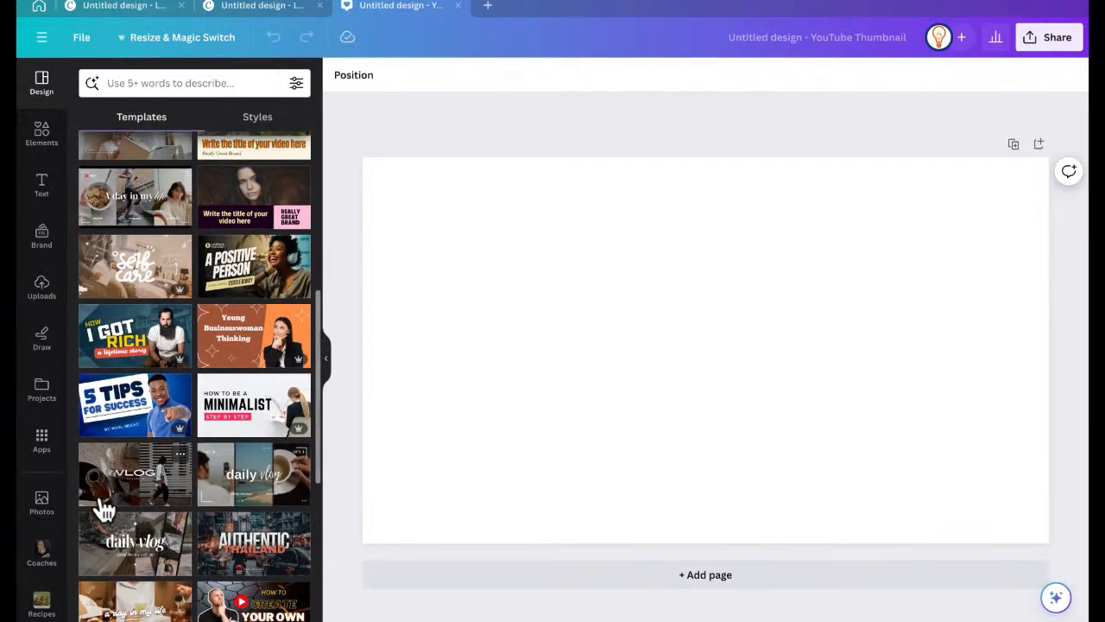
scroll(113, 510, "down", 2)
scroll(113, 510, "down", 8)
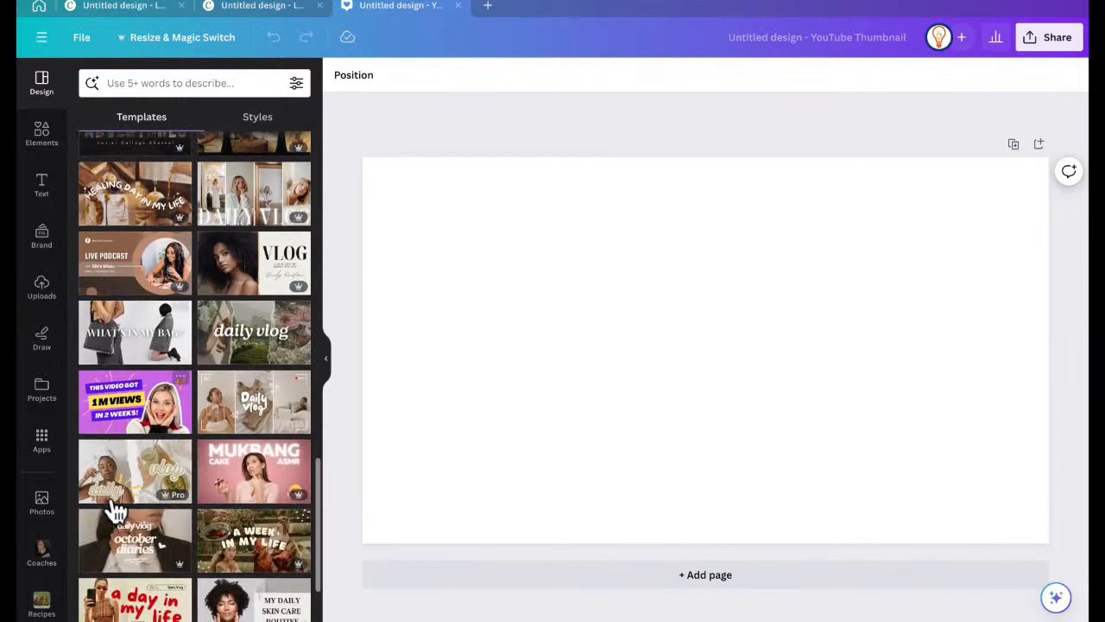
scroll(161, 511, "down", 3)
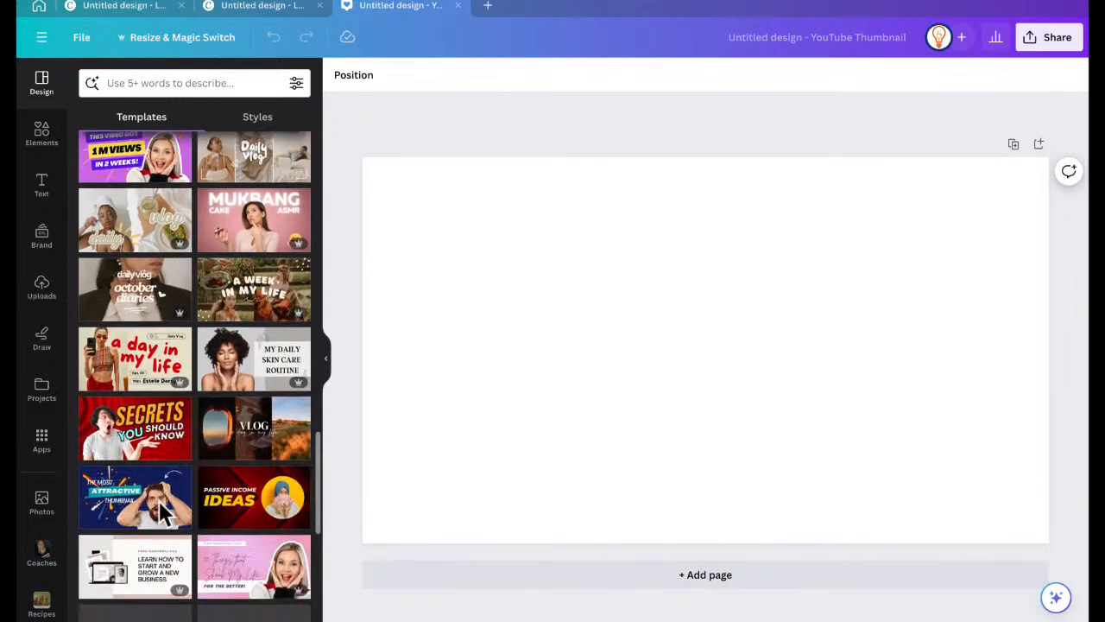
scroll(212, 512, "down", 3)
scroll(207, 510, "down", 2)
scroll(193, 436, "down", 2)
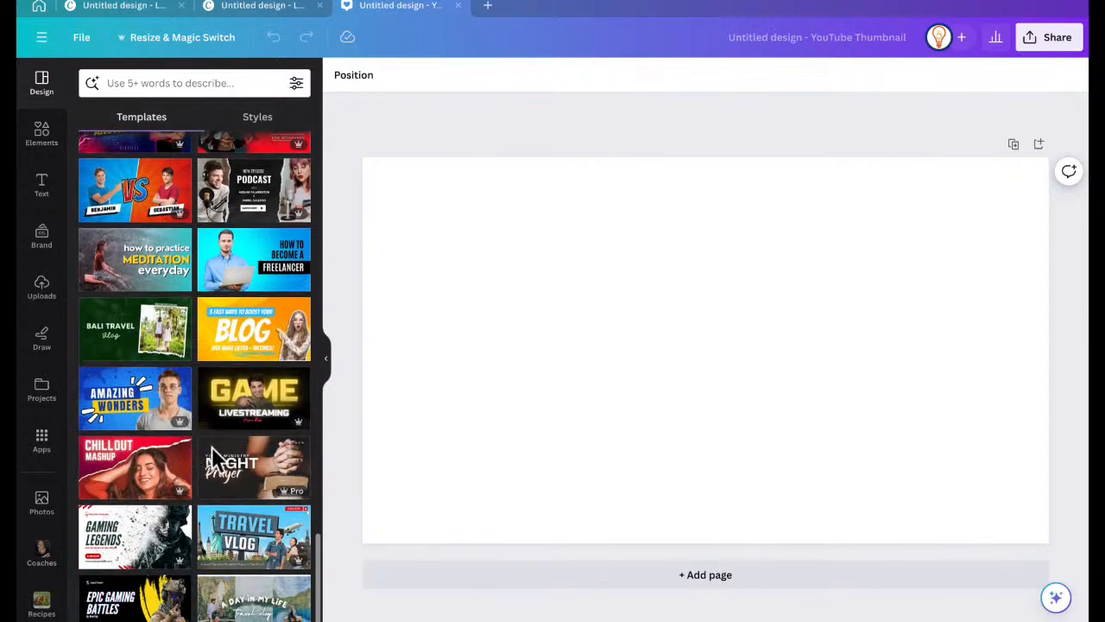
scroll(149, 432, "down", 5)
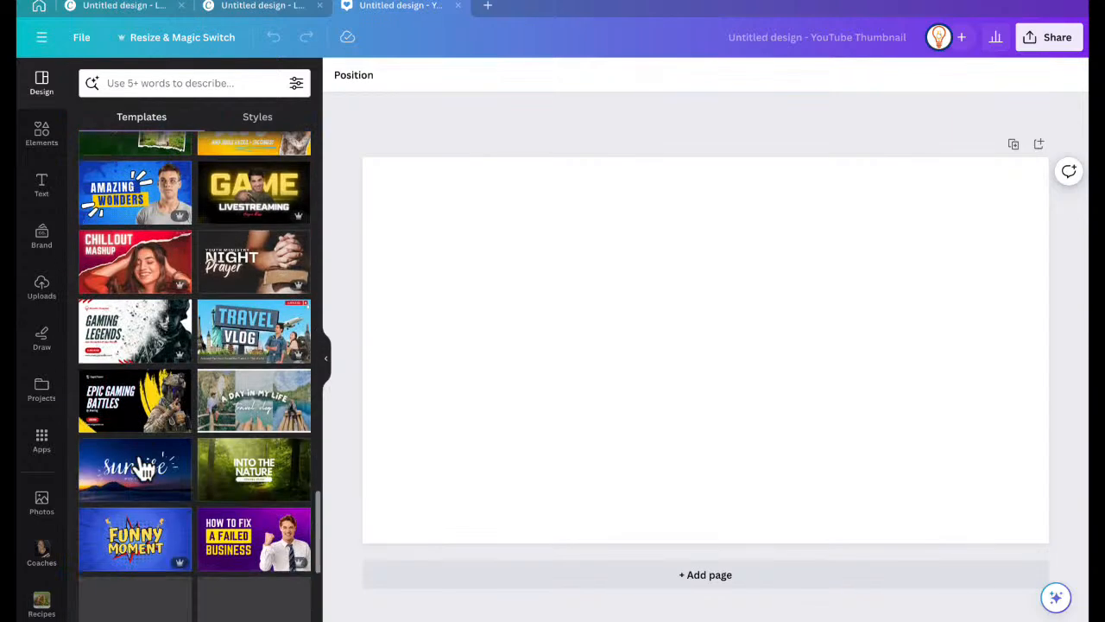
left_click(149, 363)
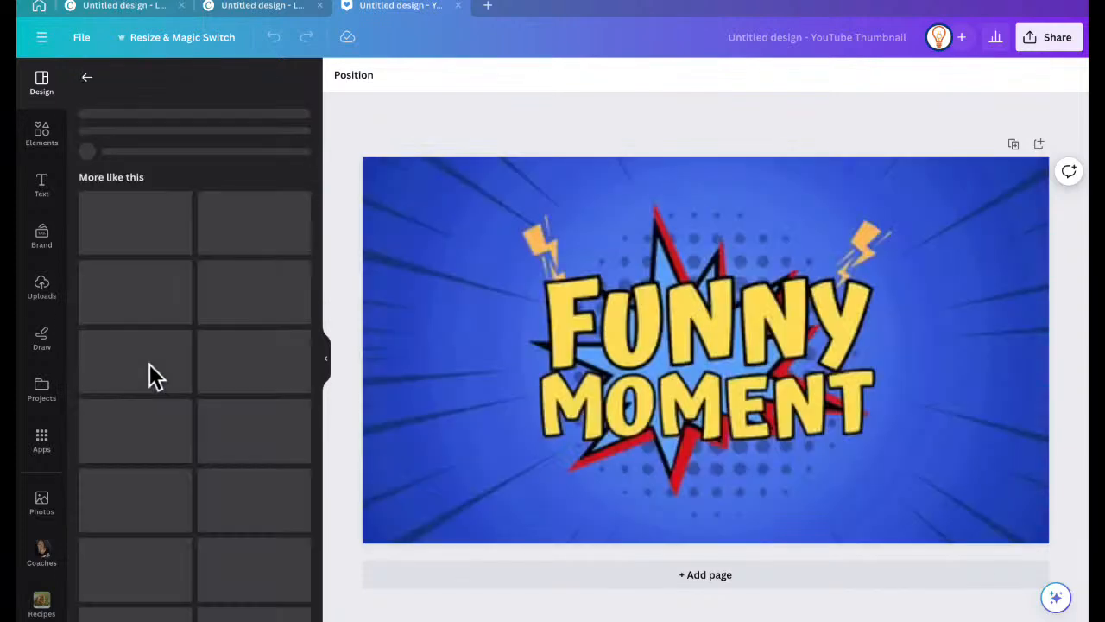
Recolor the thumbnail's background with the light orange brand color and the ray pattern with the teal brand color
left_click(473, 263)
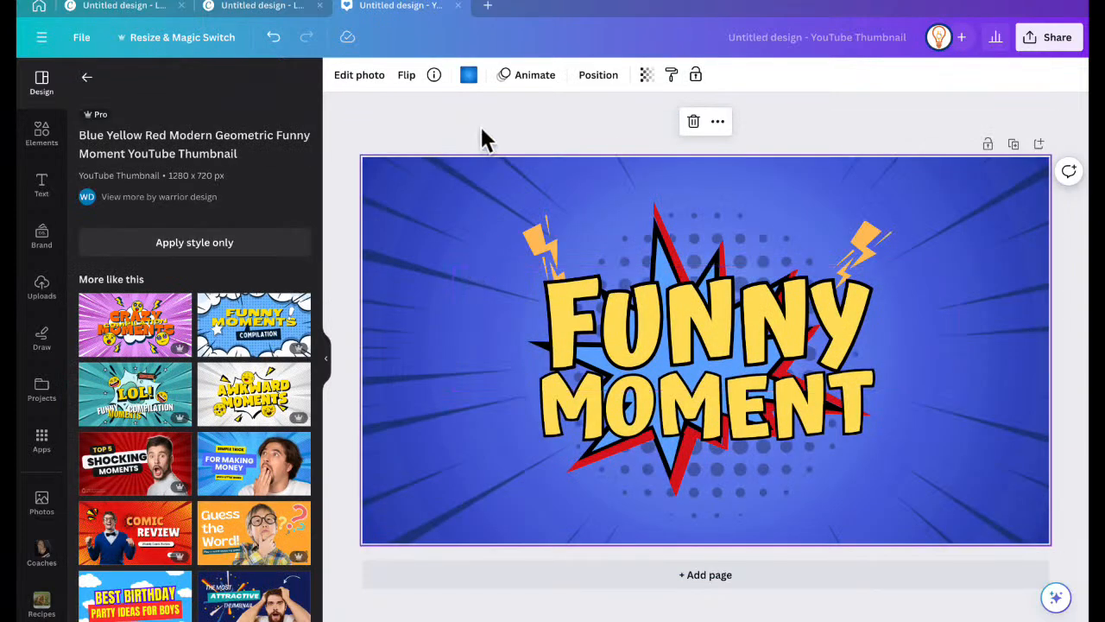
left_click(469, 76)
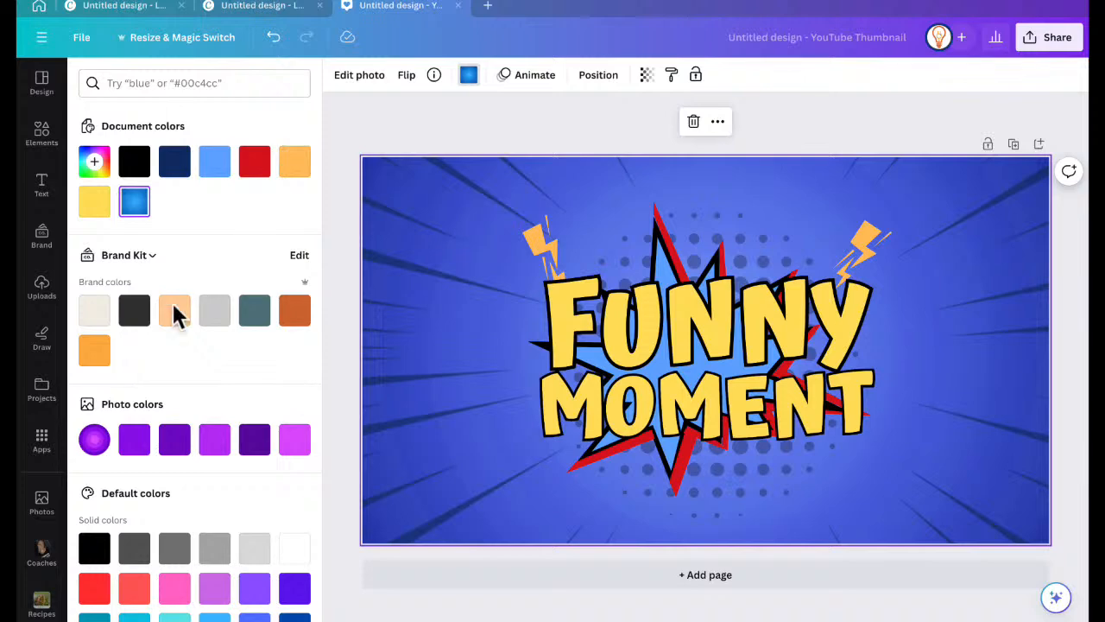
left_click(95, 350)
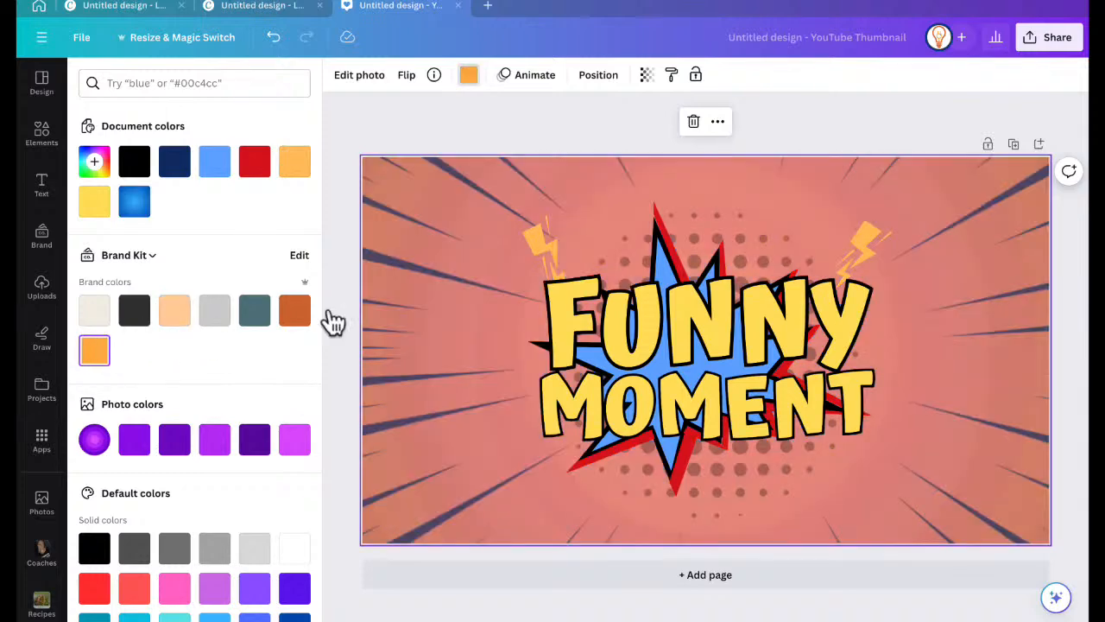
left_click_drag(448, 301, 572, 345)
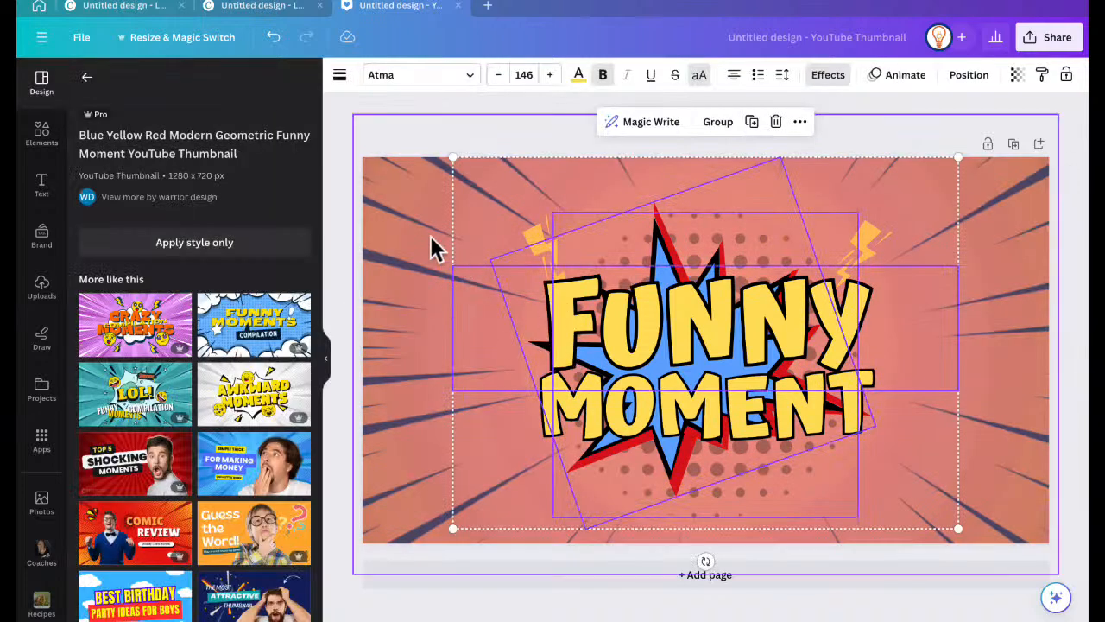
left_click(417, 244)
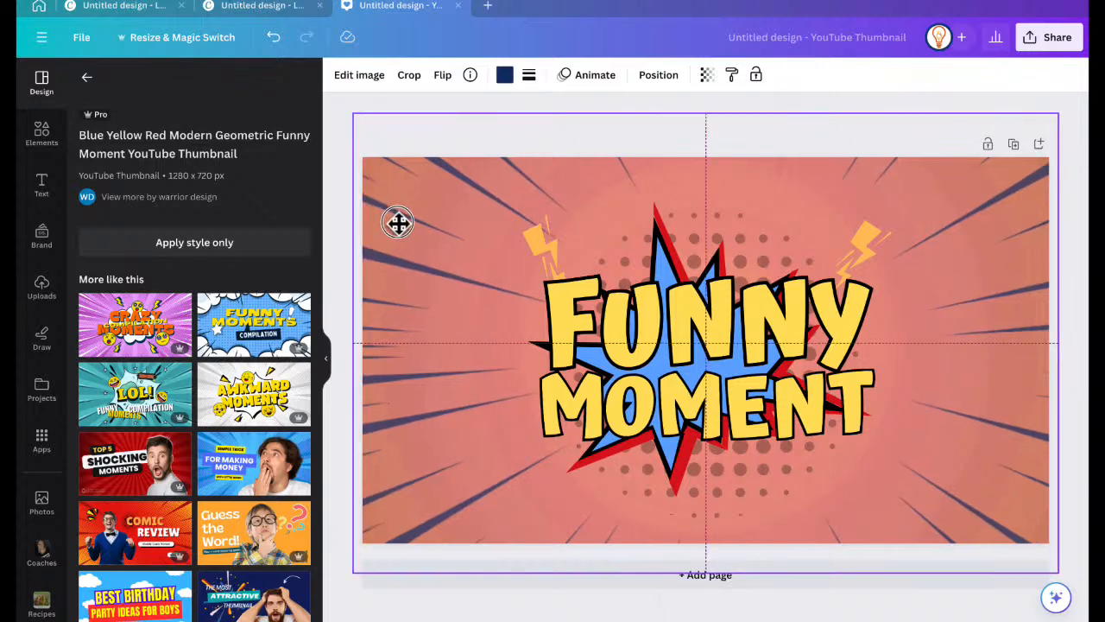
left_click(506, 82)
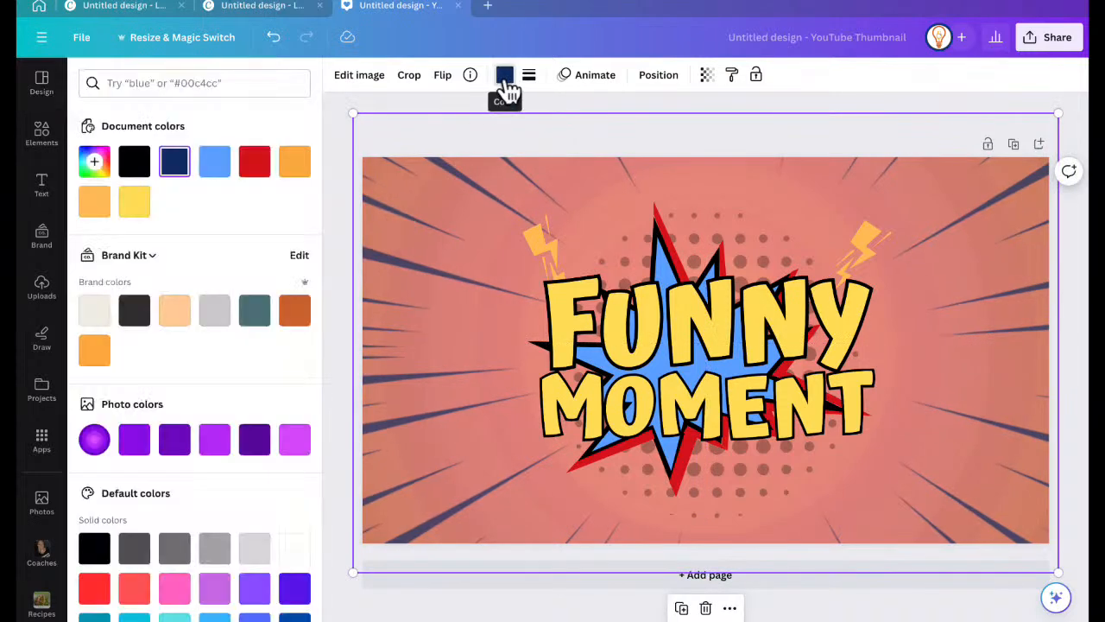
left_click(254, 312)
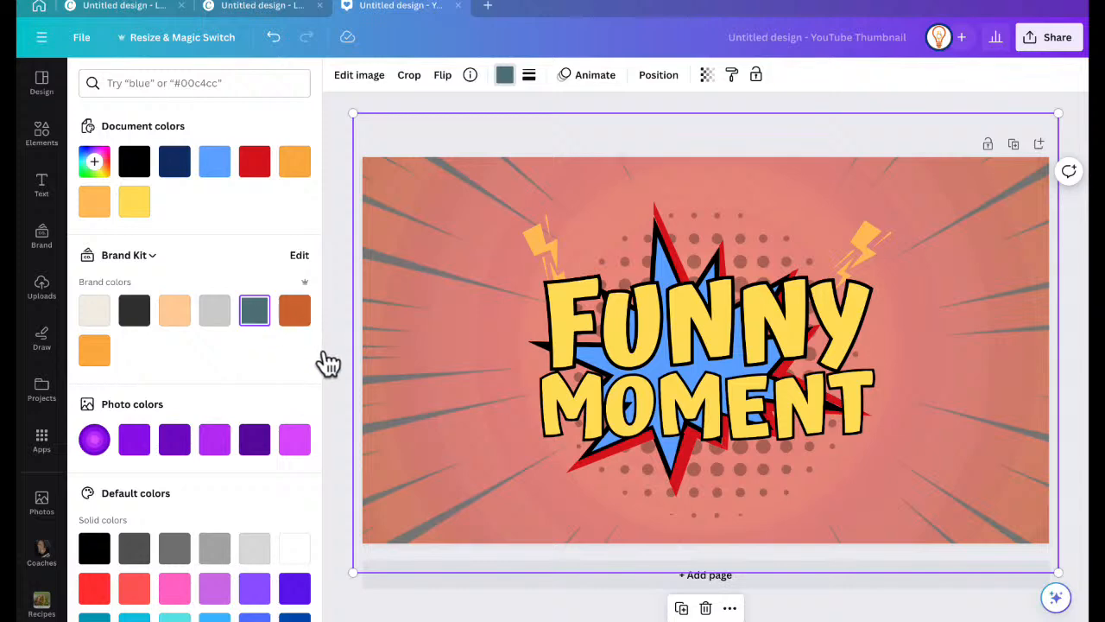
Shift the ray pattern aside, detach the circular gradient image from the background and delete it
left_click(343, 180)
left_click_drag(397, 207, 480, 359)
left_click(418, 216)
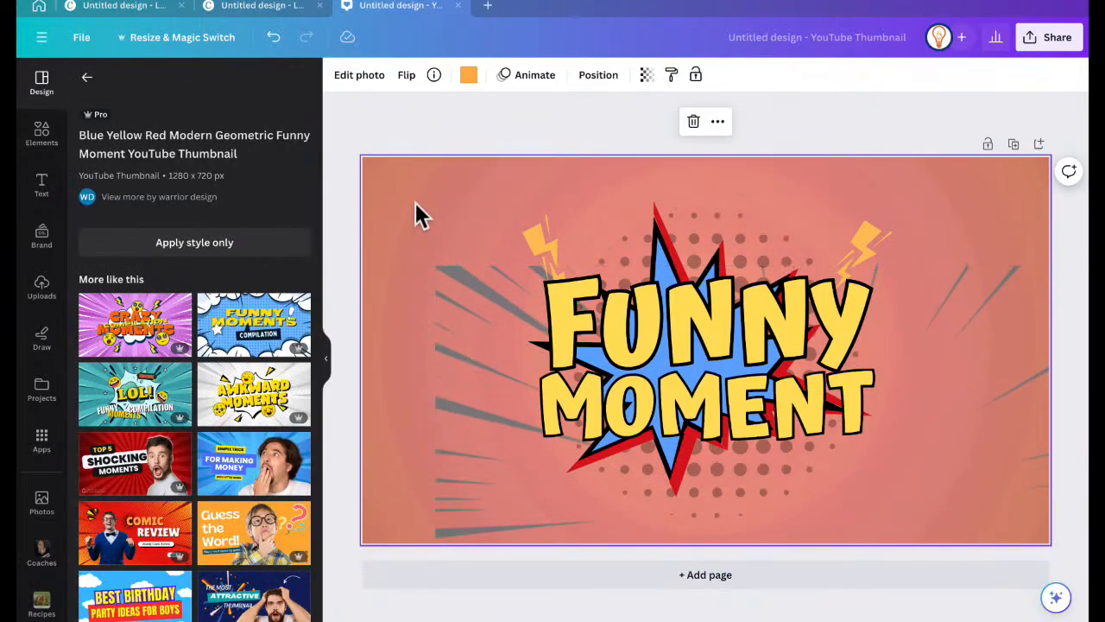
left_click_drag(423, 212, 456, 215)
right_click(455, 216)
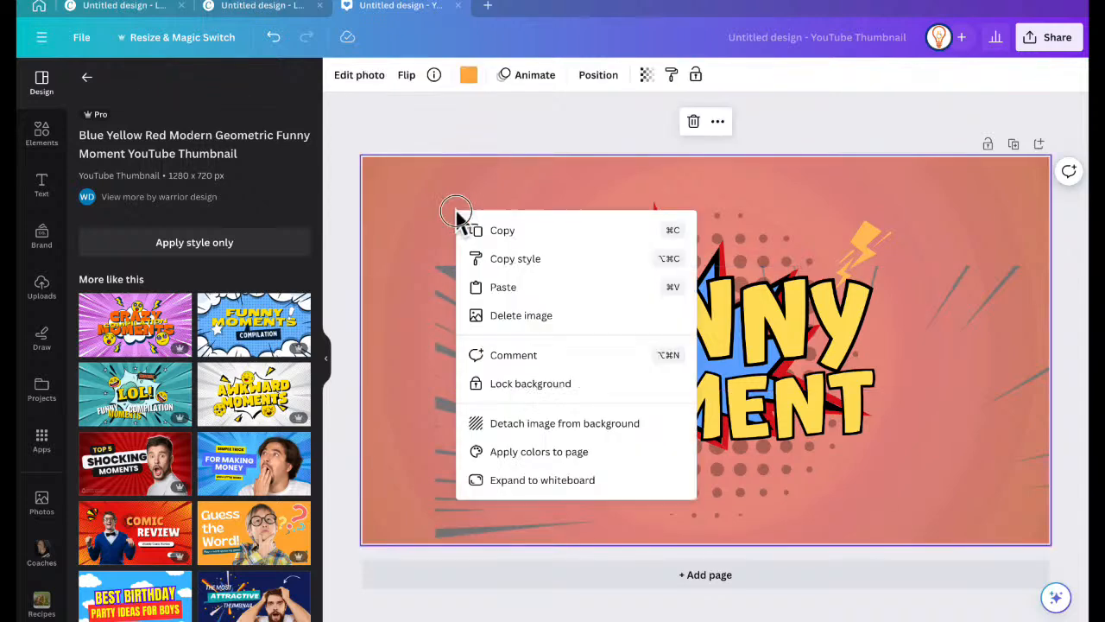
left_click(530, 424)
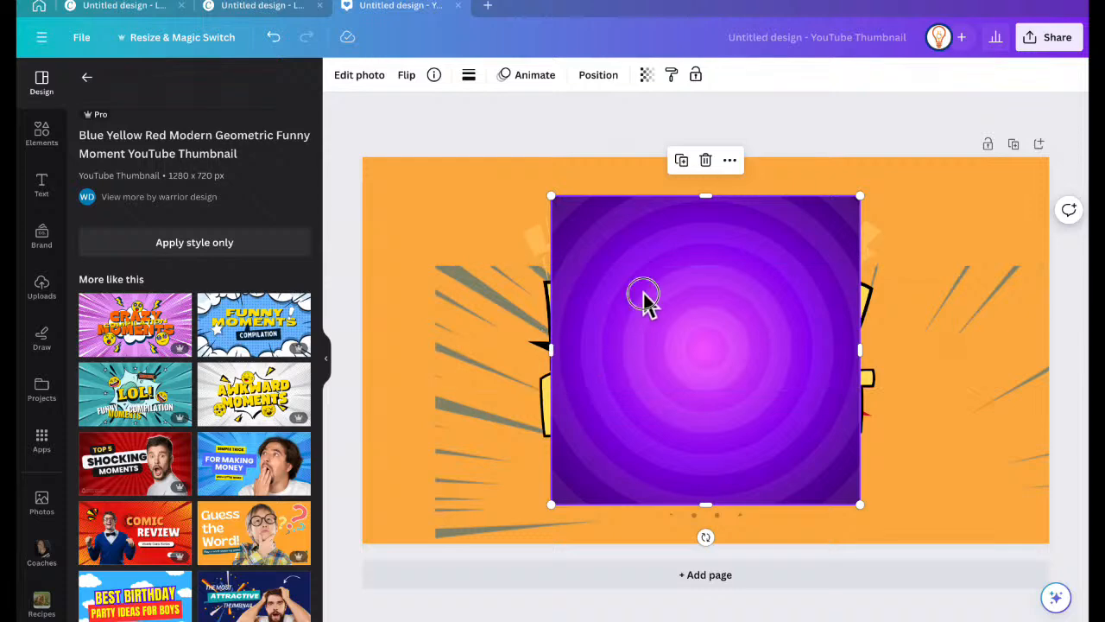
key("Delete")
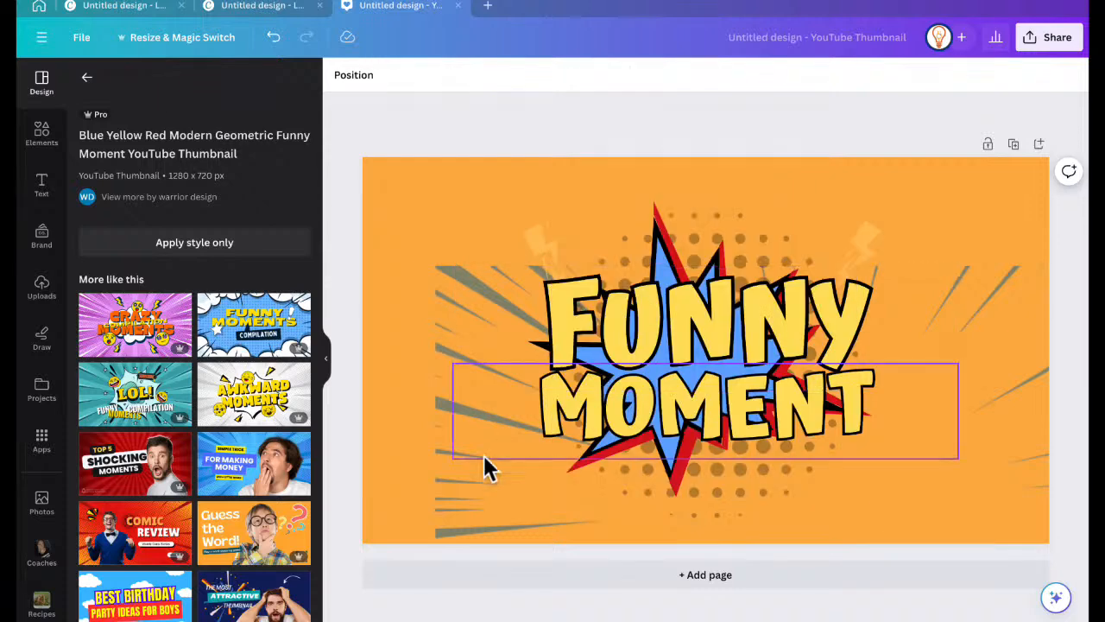
Move the teal ray pattern back so it covers the whole thumbnail
right_click(487, 494)
mouse_move(492, 499)
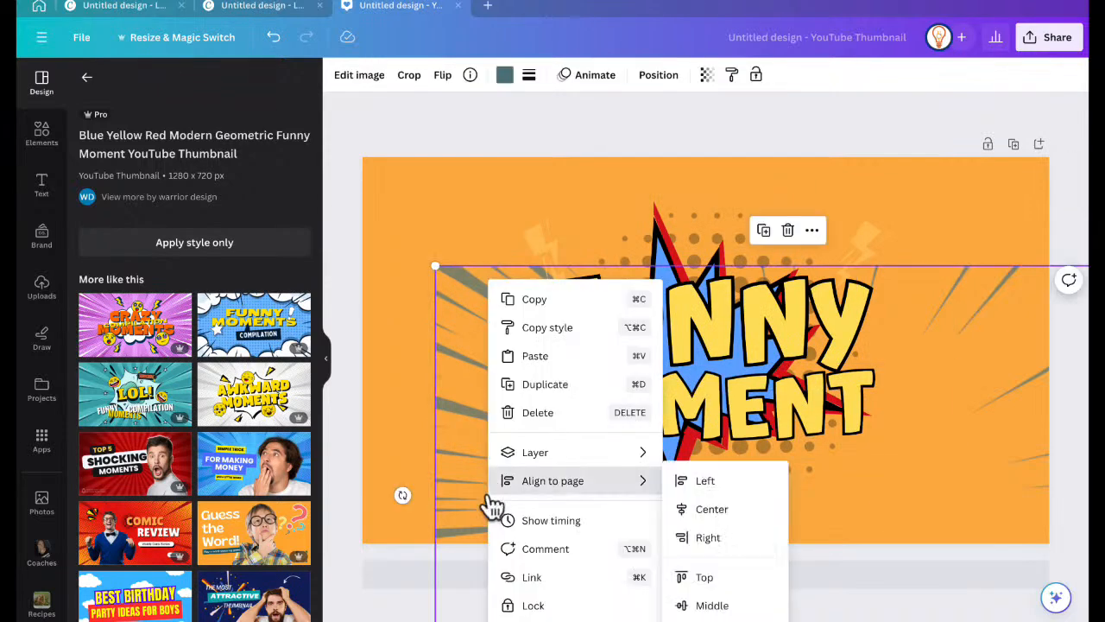
left_click(398, 403)
left_click_drag(451, 486, 366, 367)
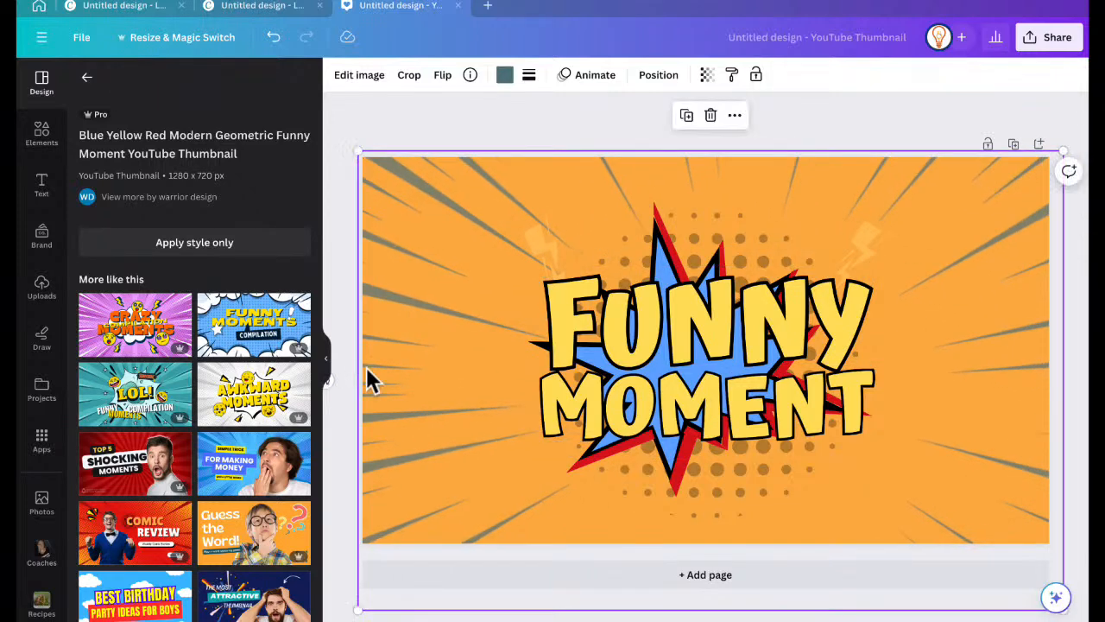
Look through the similar designs and the general thumbnail templates for a replacement
scroll(179, 471, "down", 3)
scroll(178, 474, "down", 5)
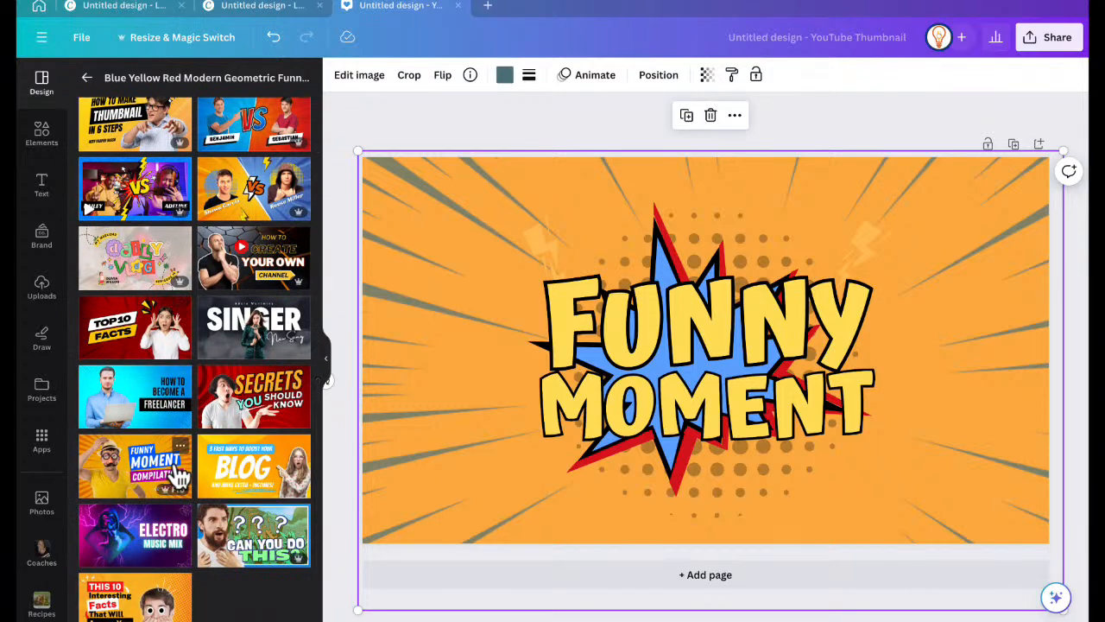
left_click(178, 474)
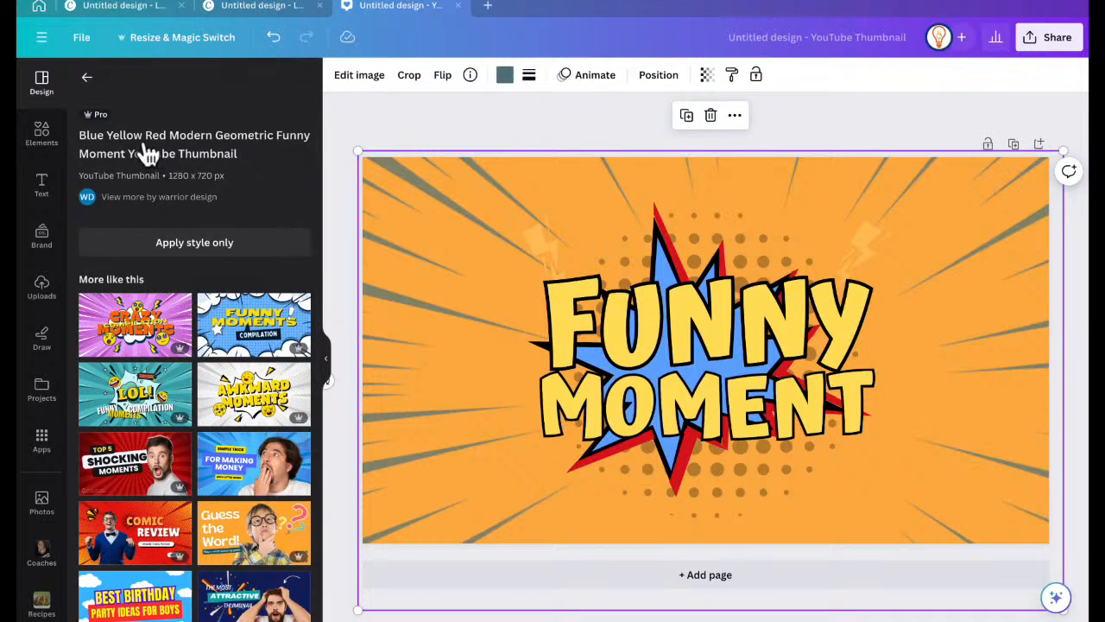
left_click(88, 78)
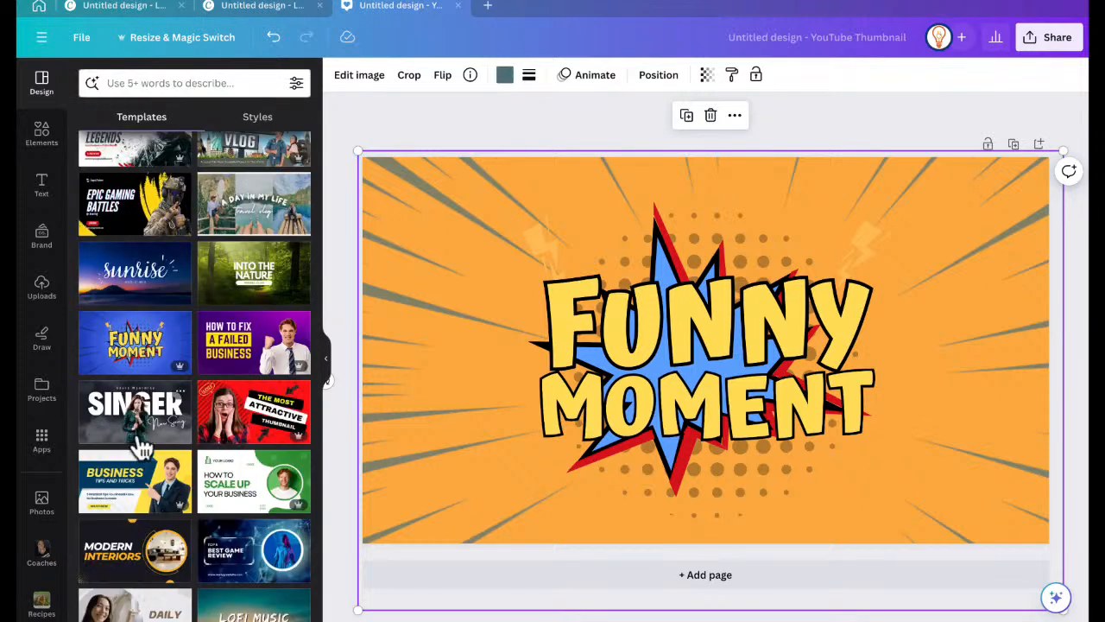
scroll(143, 445, "down", 8)
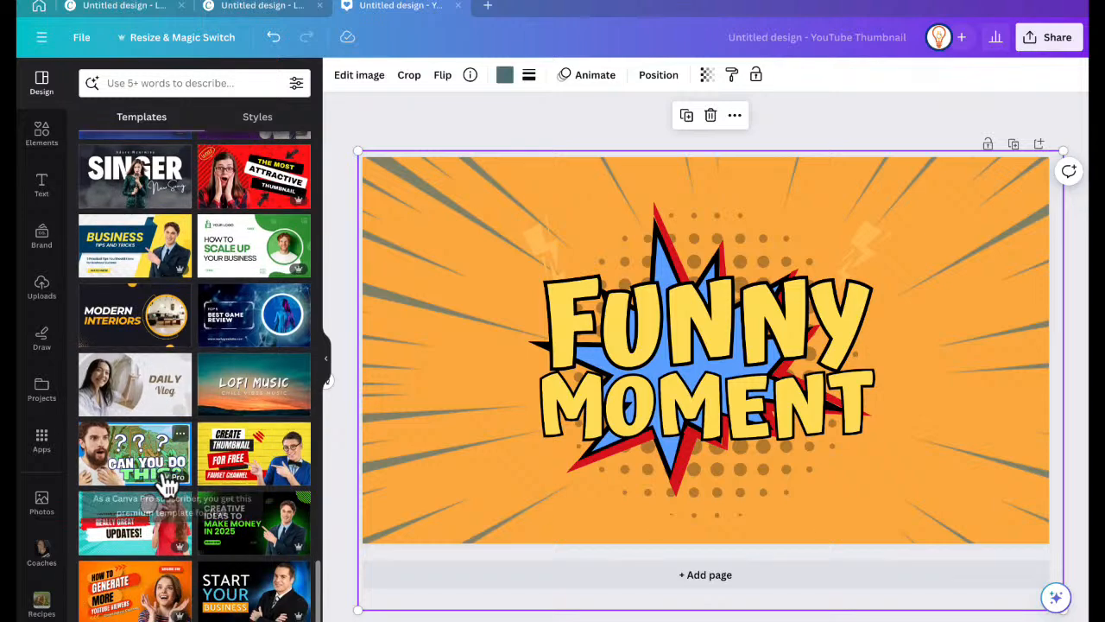
scroll(168, 486, "down", 10)
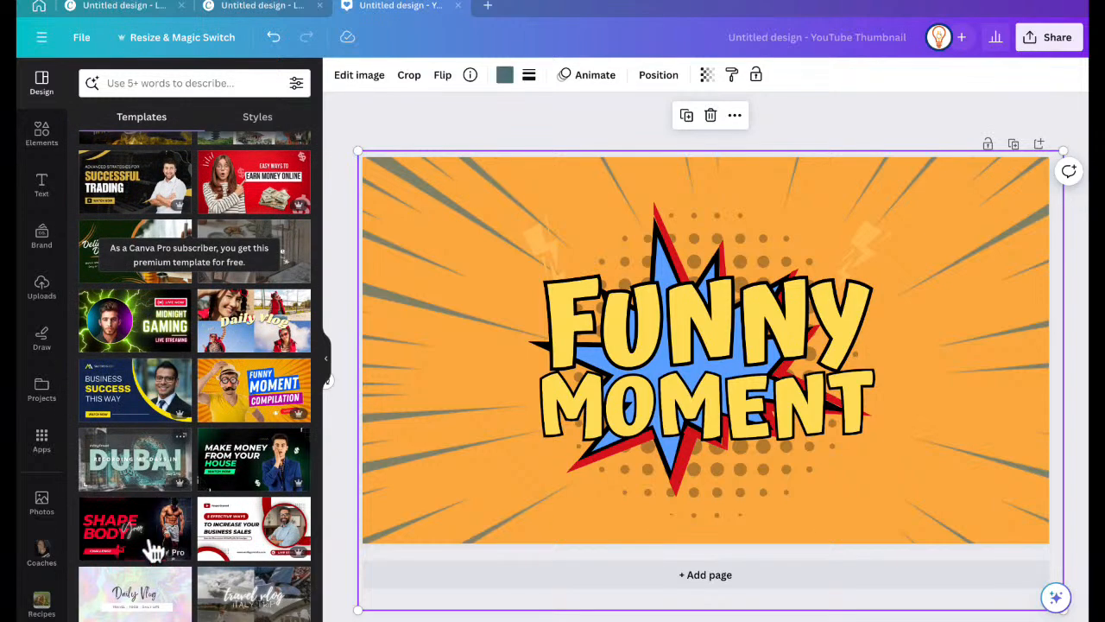
scroll(149, 553, "down", 8)
Search the templates for "simple" and apply the beige "VLOG Epic Summer Journeys!" template
left_click(143, 84)
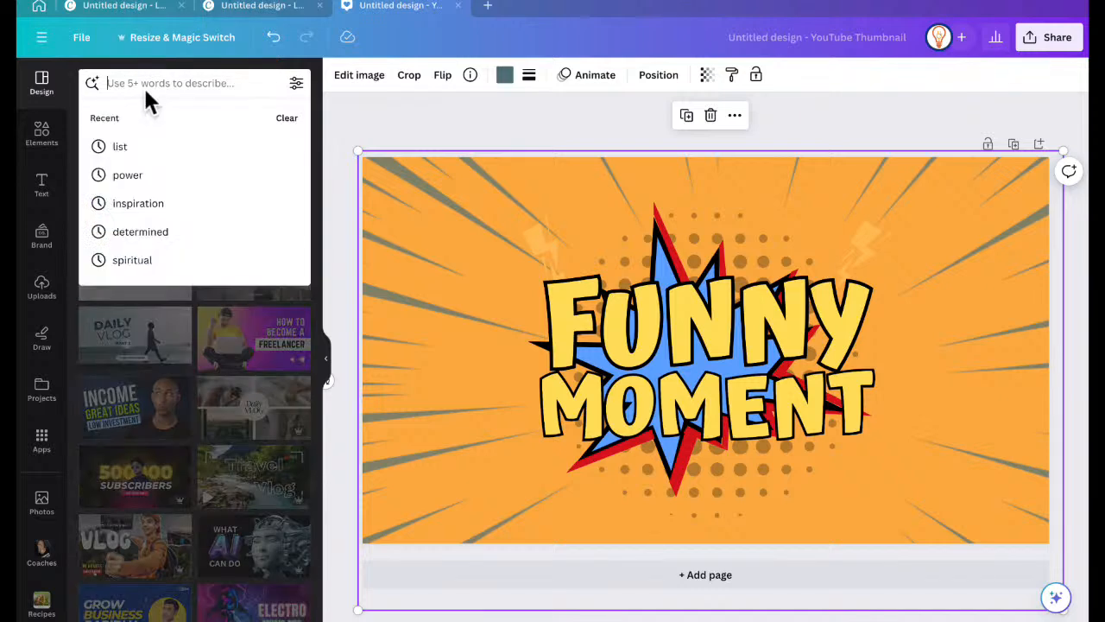
type("simple")
key("Return")
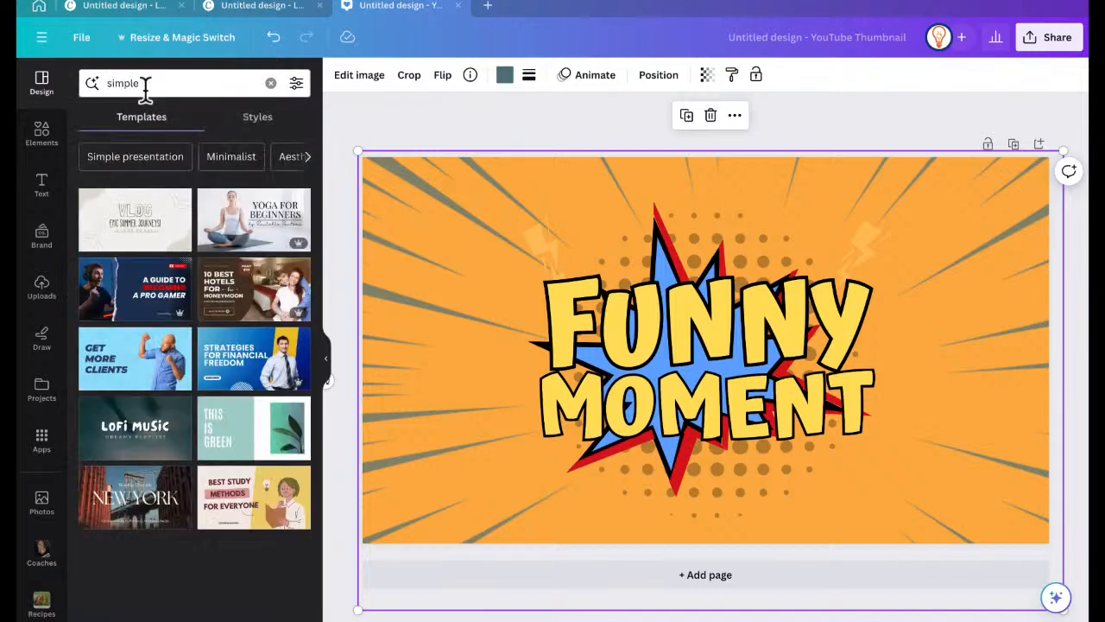
left_click(118, 226)
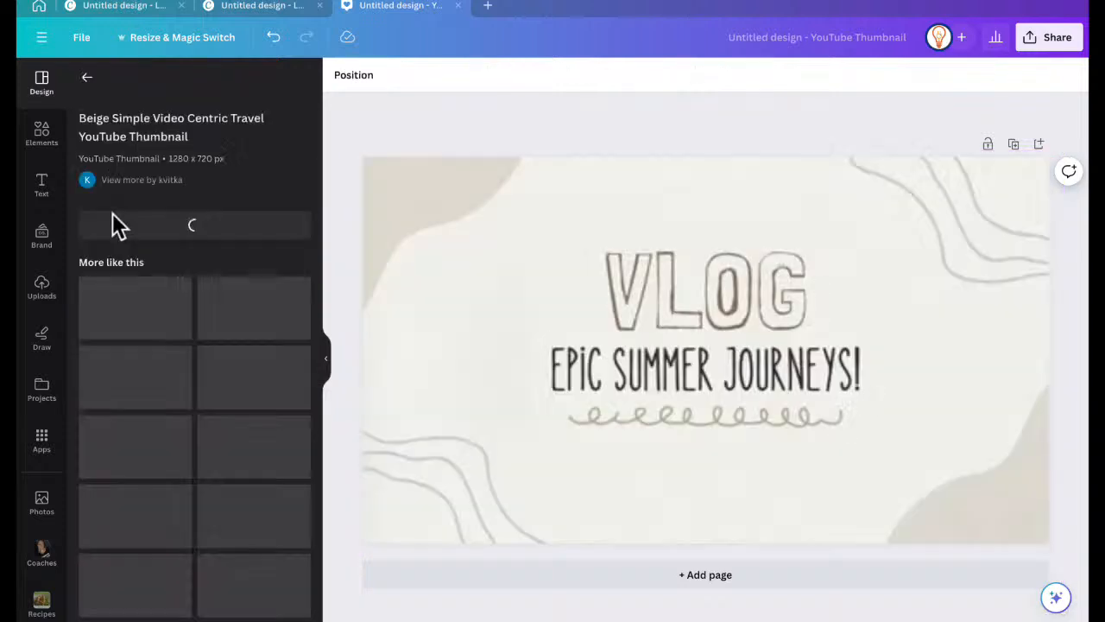
Recolor the two beige corner blobs with the teal brand color
left_click(440, 212)
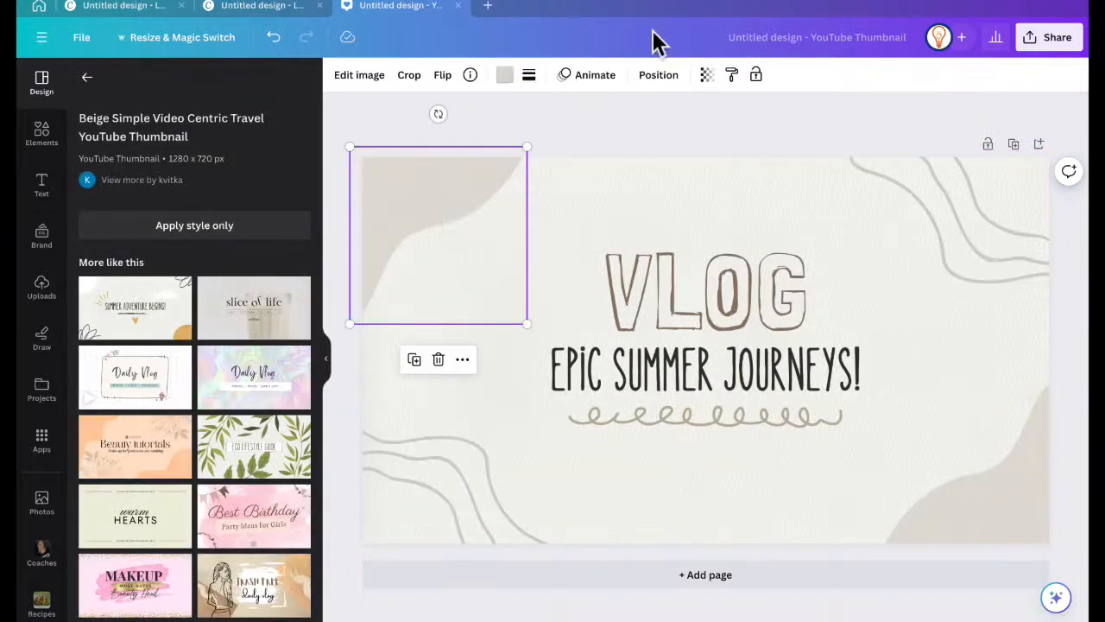
left_click(513, 69)
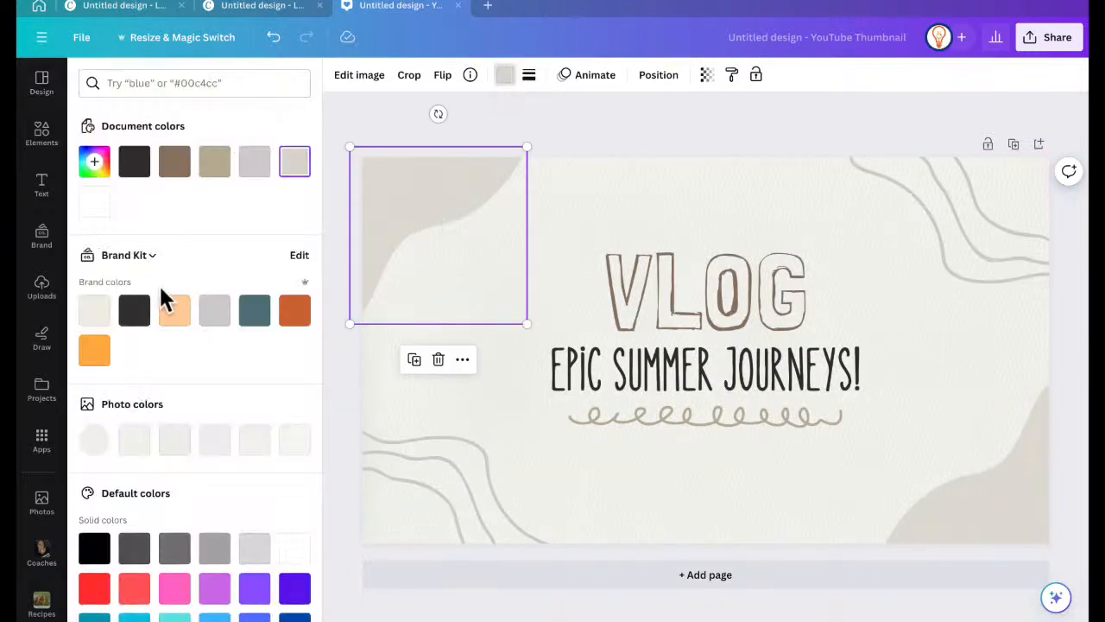
left_click(245, 319)
left_click(1035, 528)
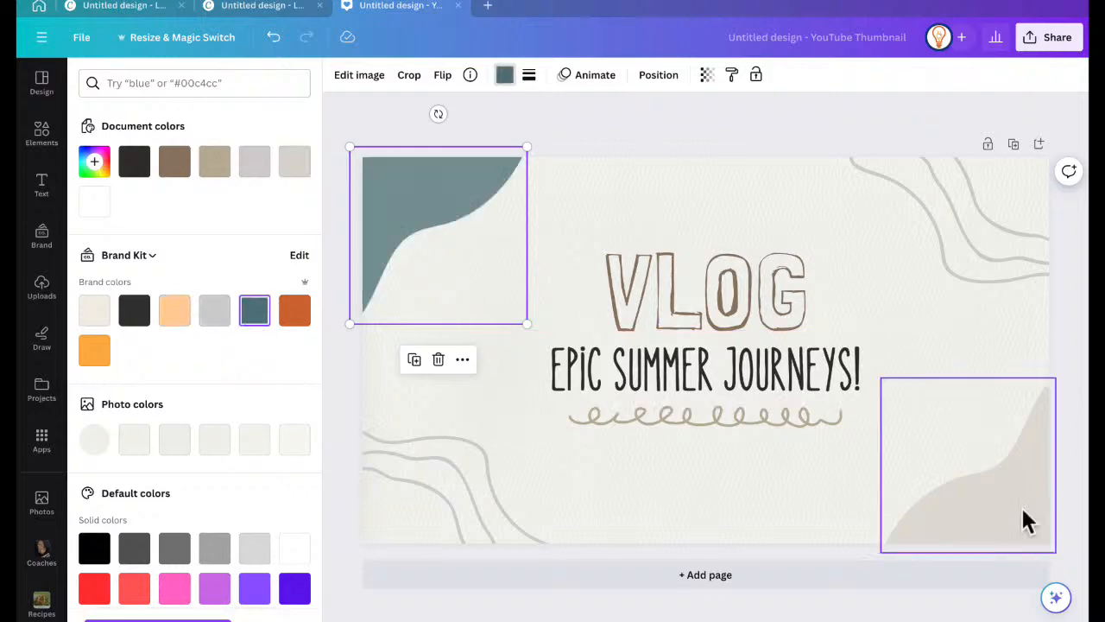
left_click(259, 313)
Recolor the wavy line drawings in the two other corners with the teal brand color
left_click(414, 516)
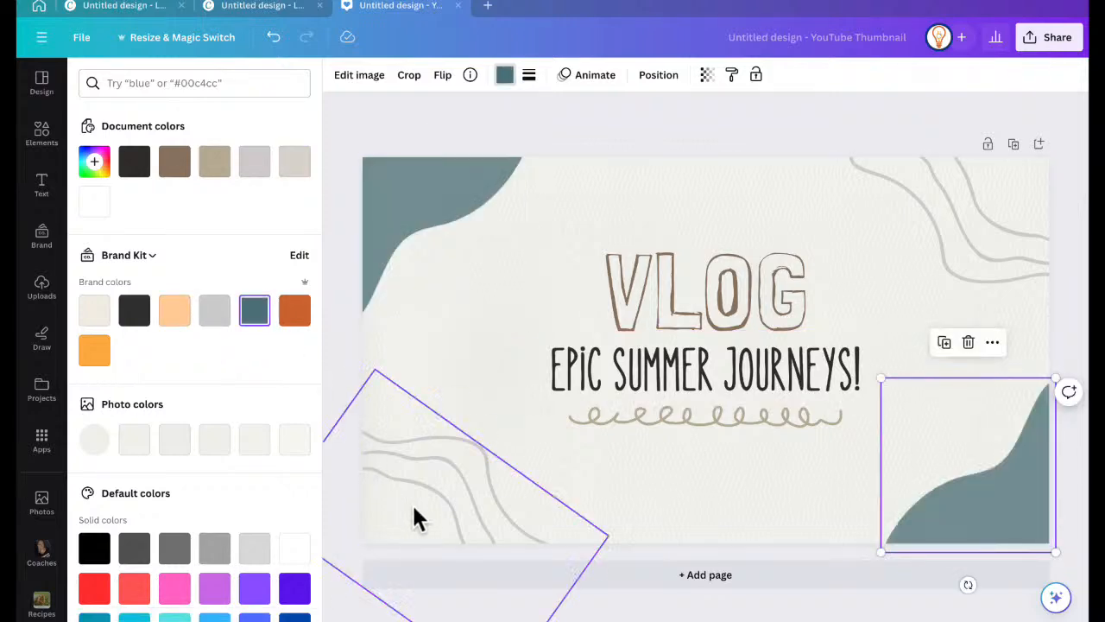
left_click(257, 315)
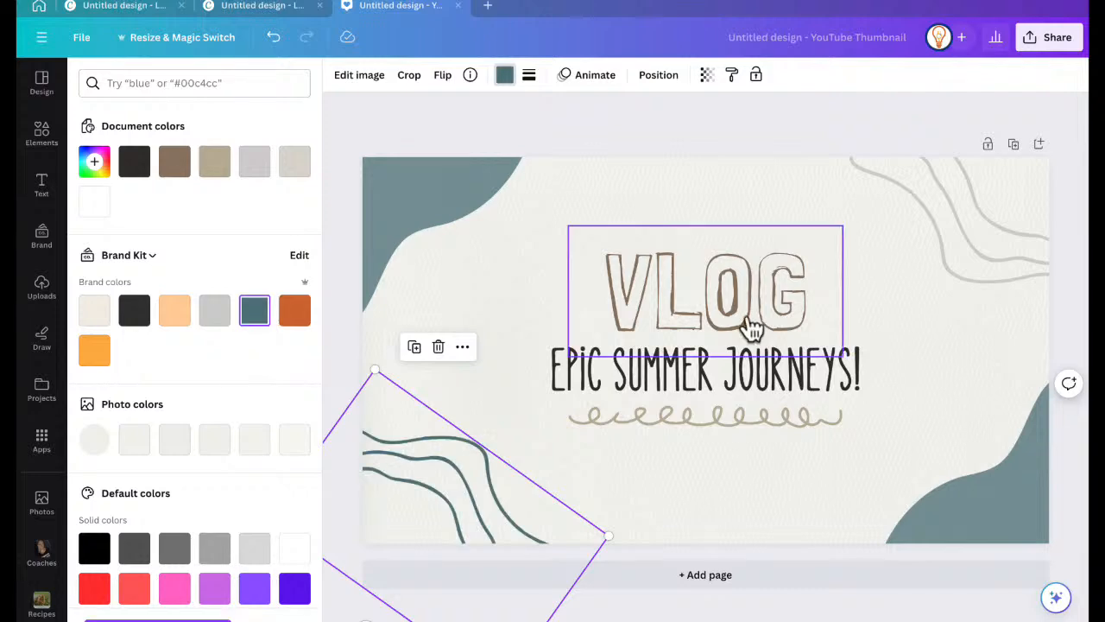
left_click(948, 273)
left_click(940, 264)
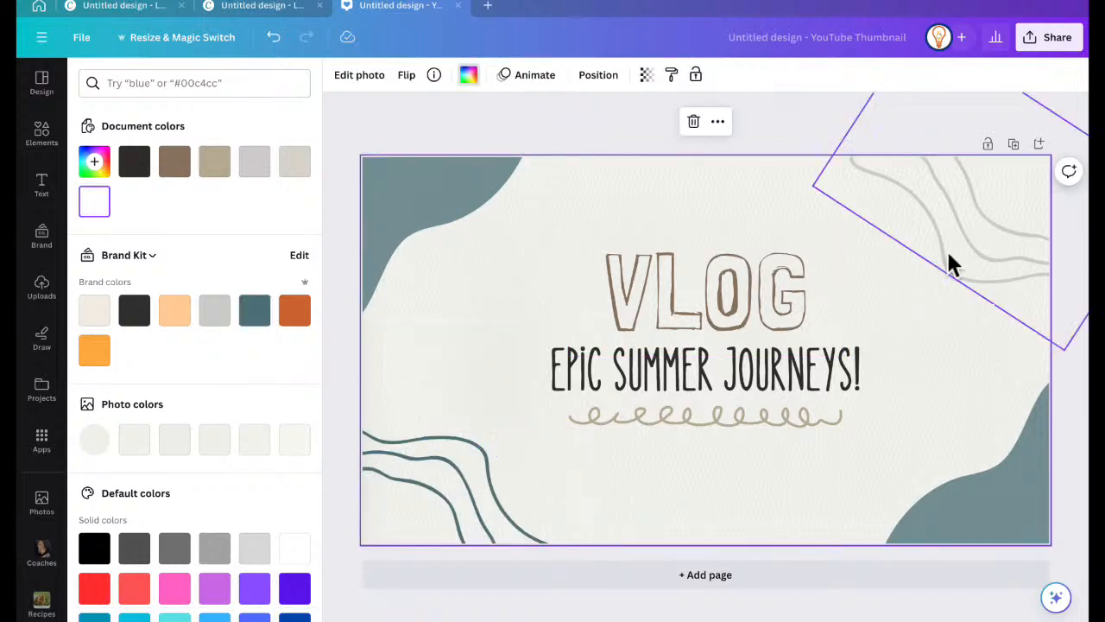
left_click(254, 311)
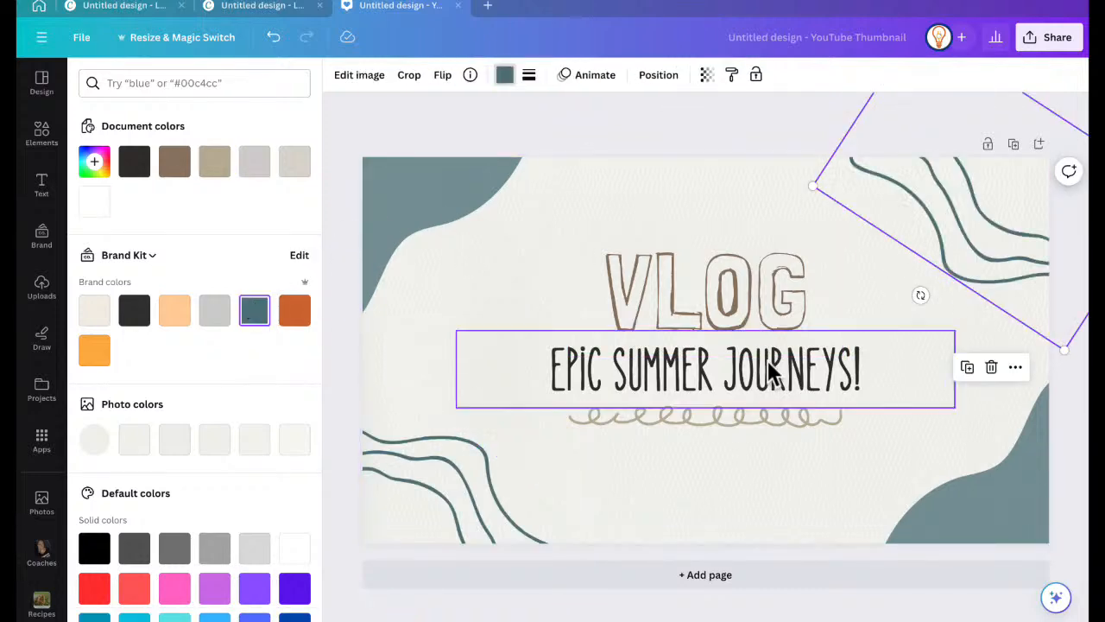
Replace the VLOG title with SALES, -A- and LOT on three separate lines
left_click(718, 320)
left_click(721, 318)
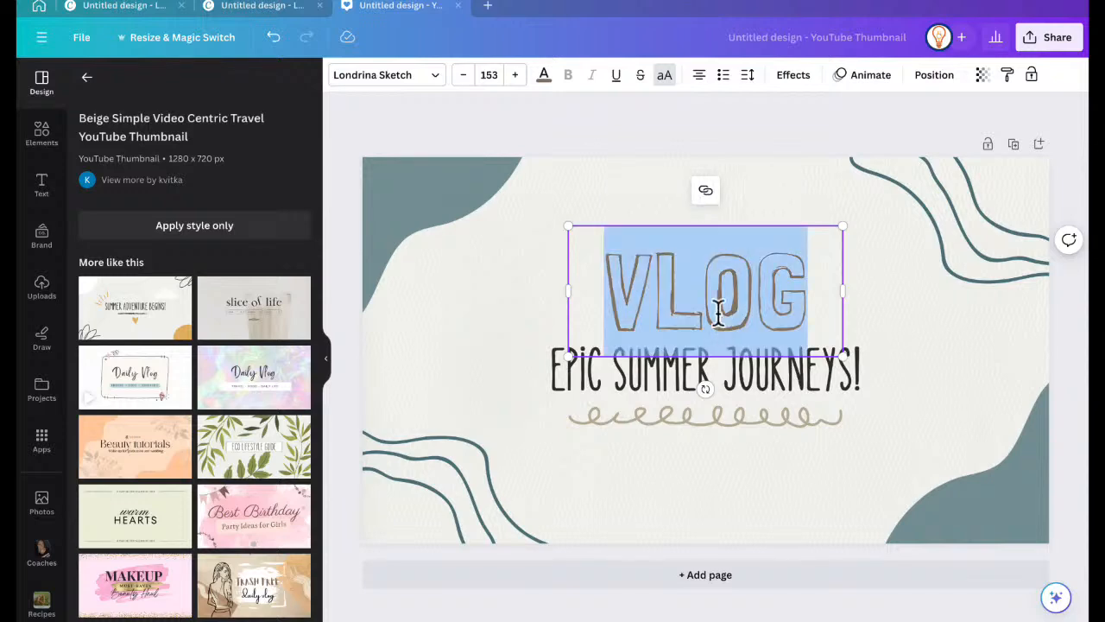
type("SAEL")
key("BackSpace")
key("BackSpace")
type("LES")
key("Return")
type("-A-")
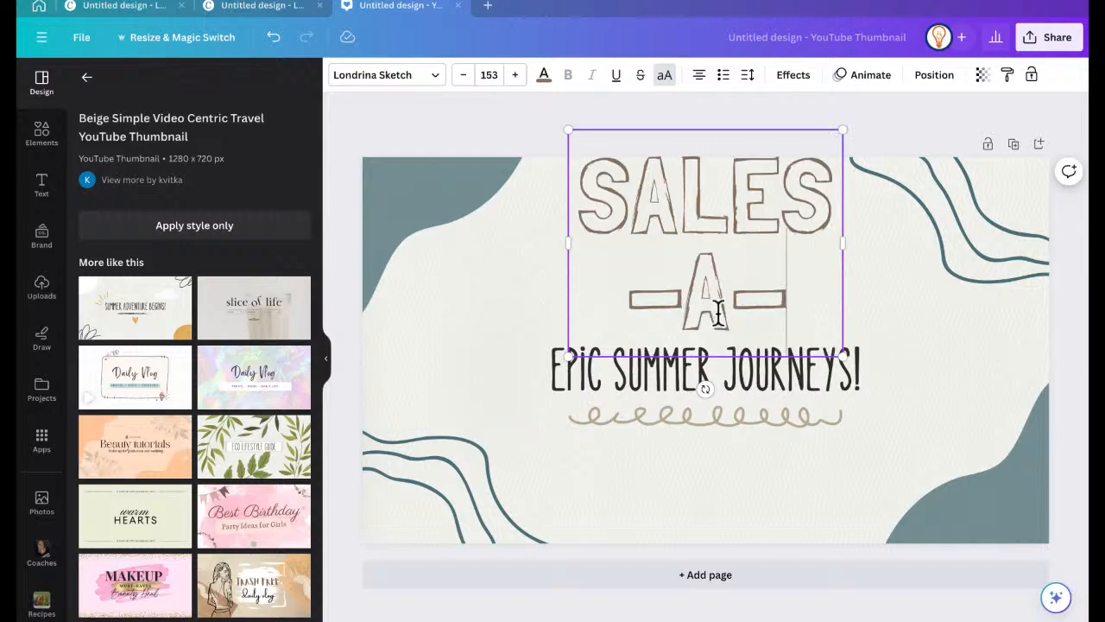
key("Return")
type("LOT")
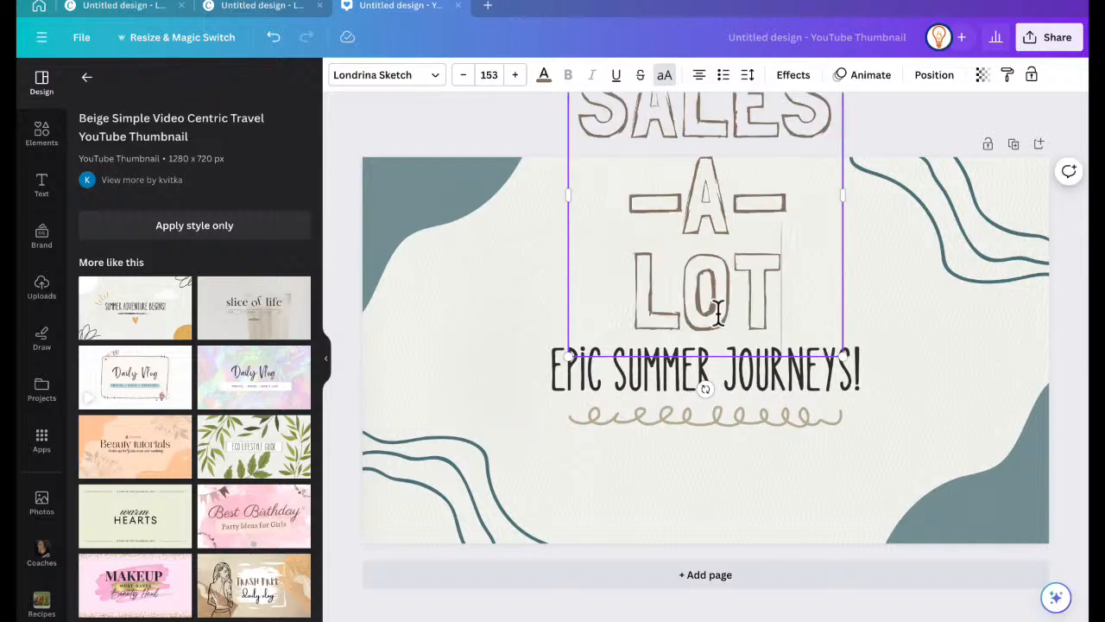
Delete the "Epic Summer Journeys!" subtitle and the squiggle underline, and move the SALES-A-LOT title down to the page's centre
left_click(543, 366)
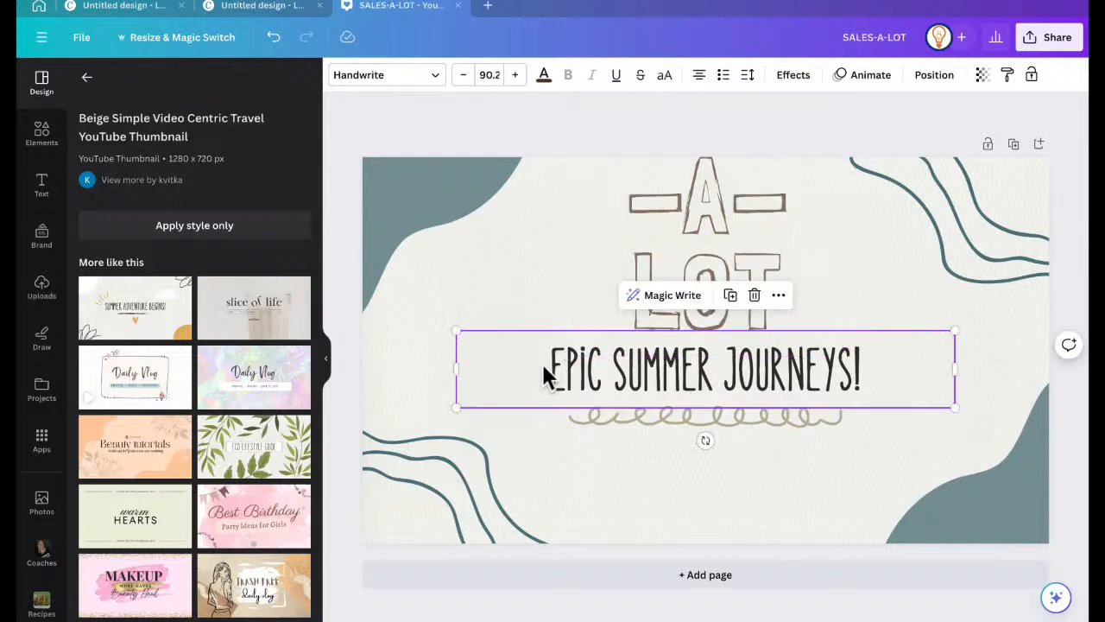
key("Delete")
left_click(599, 436)
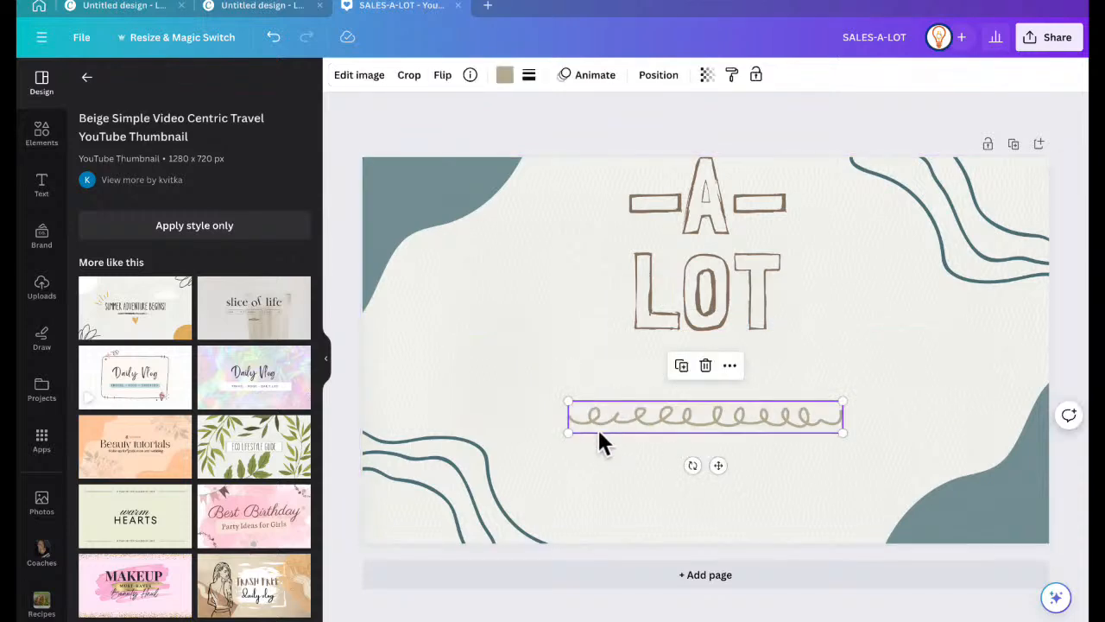
key("Delete")
mouse_move(637, 320)
left_mouse_down()
mouse_move(624, 444)
mouse_move(660, 481)
mouse_move(650, 472)
left_mouse_up()
left_click(492, 373)
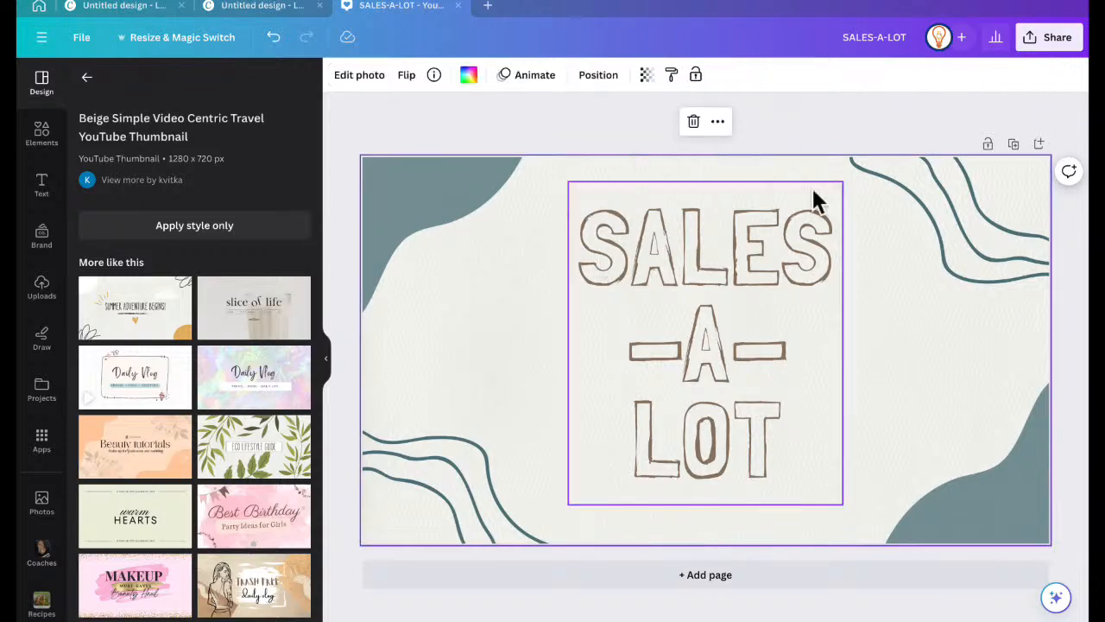
left_click(1055, 43)
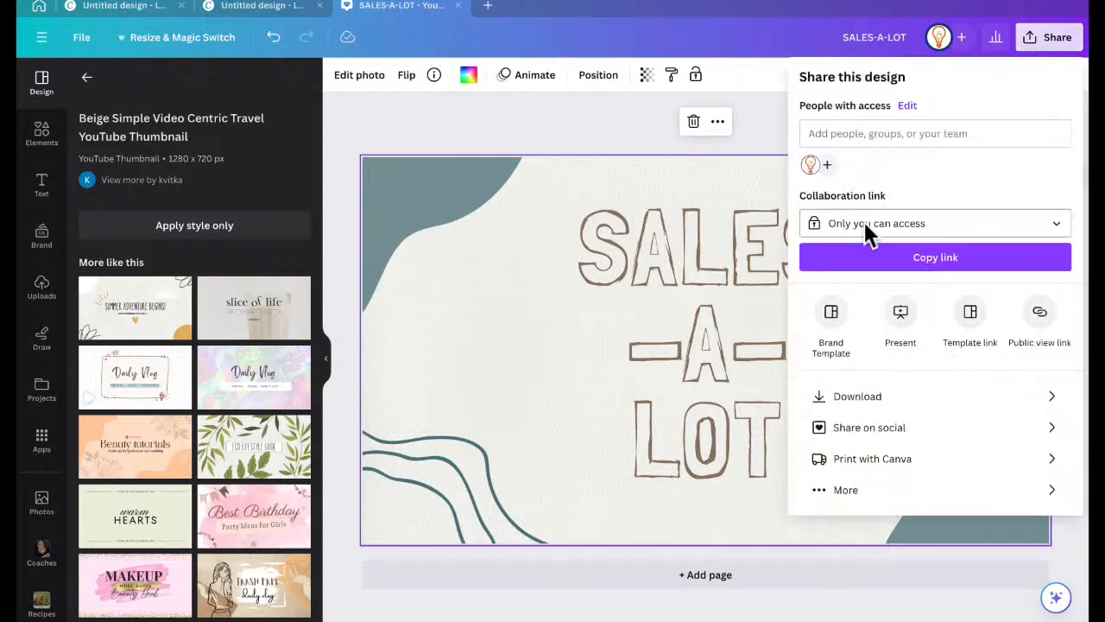
left_click(888, 393)
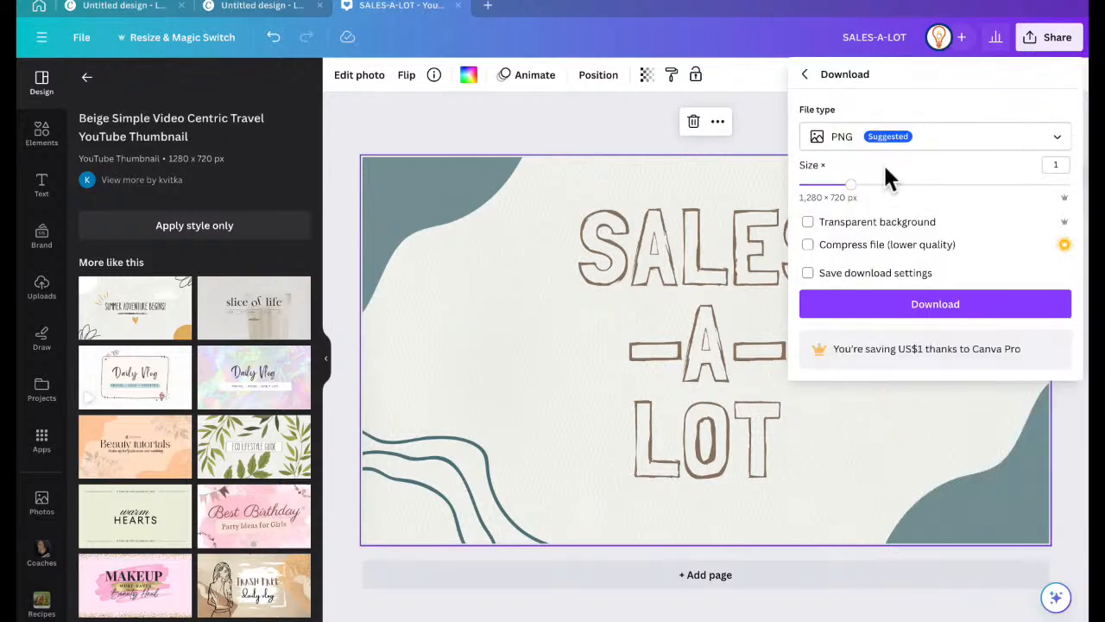
left_click_drag(850, 195, 802, 197)
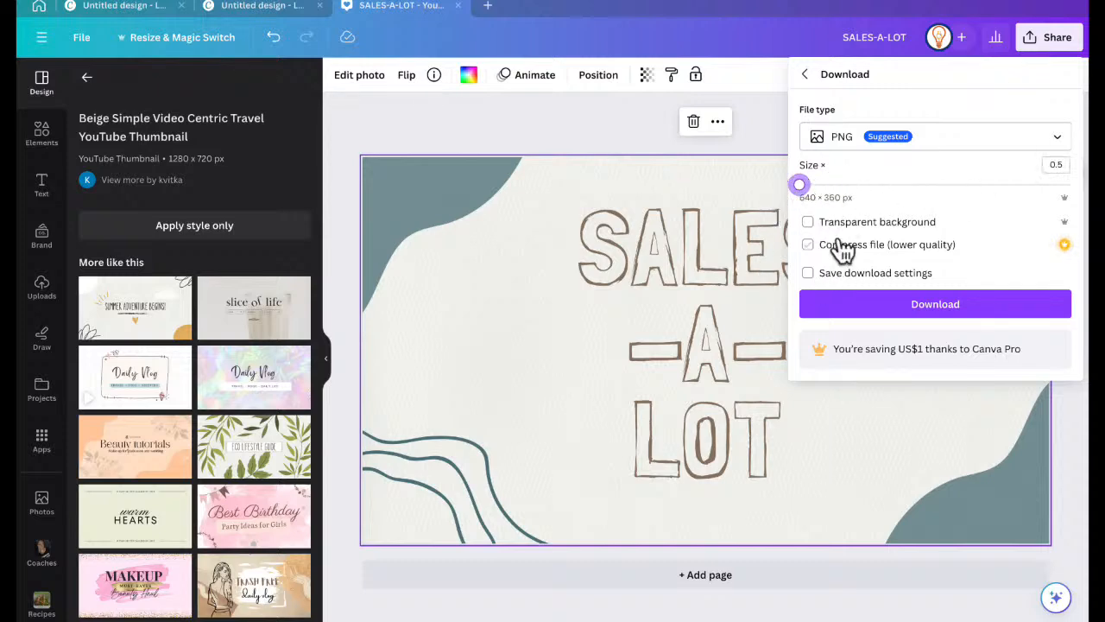
left_click(521, 130)
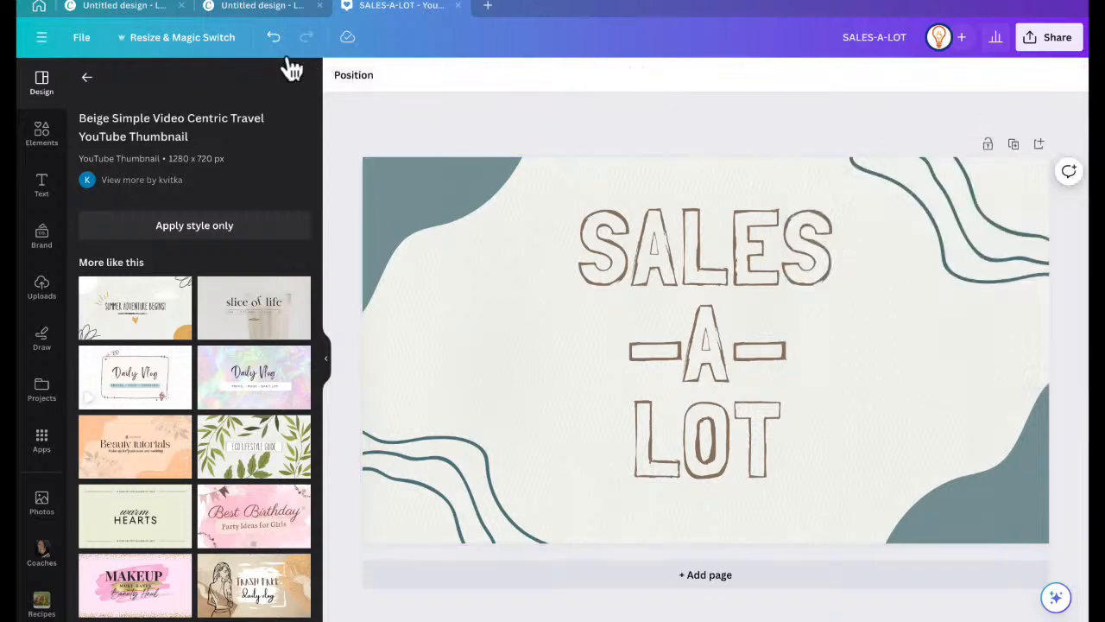
Resize this design to a custom size 200 px wide and 113 px high, keeping its proportions
left_click(202, 36)
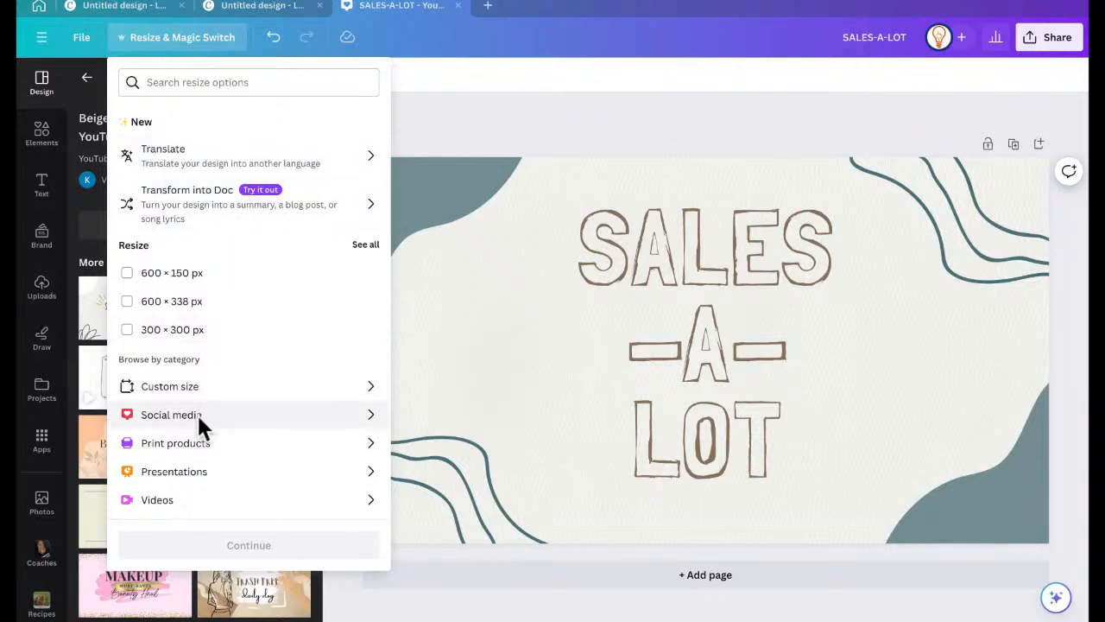
left_click(169, 389)
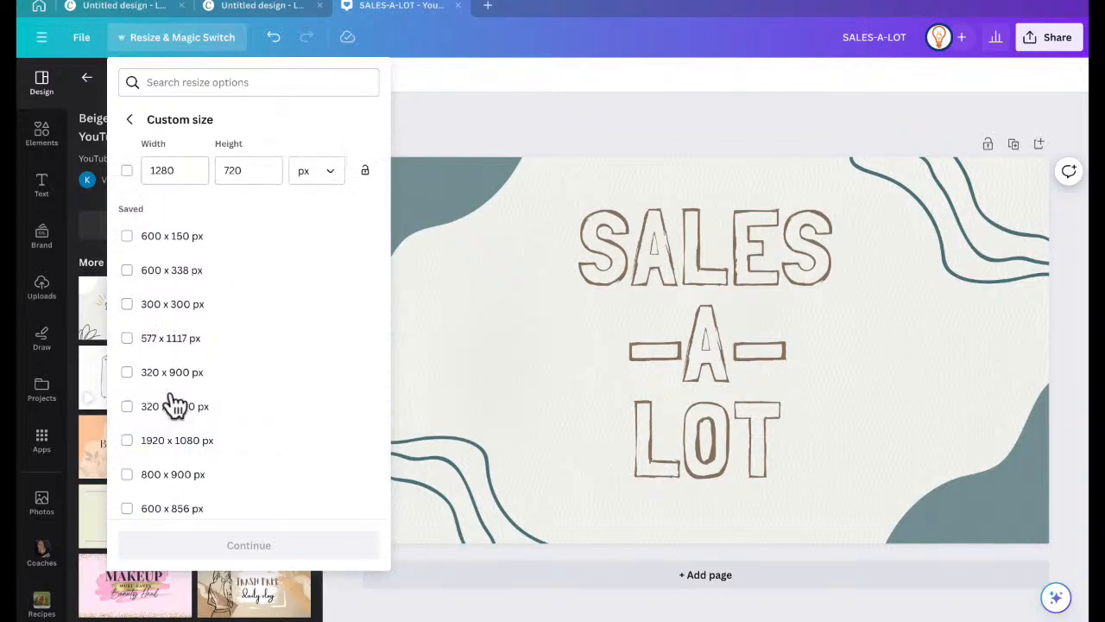
left_click(167, 170)
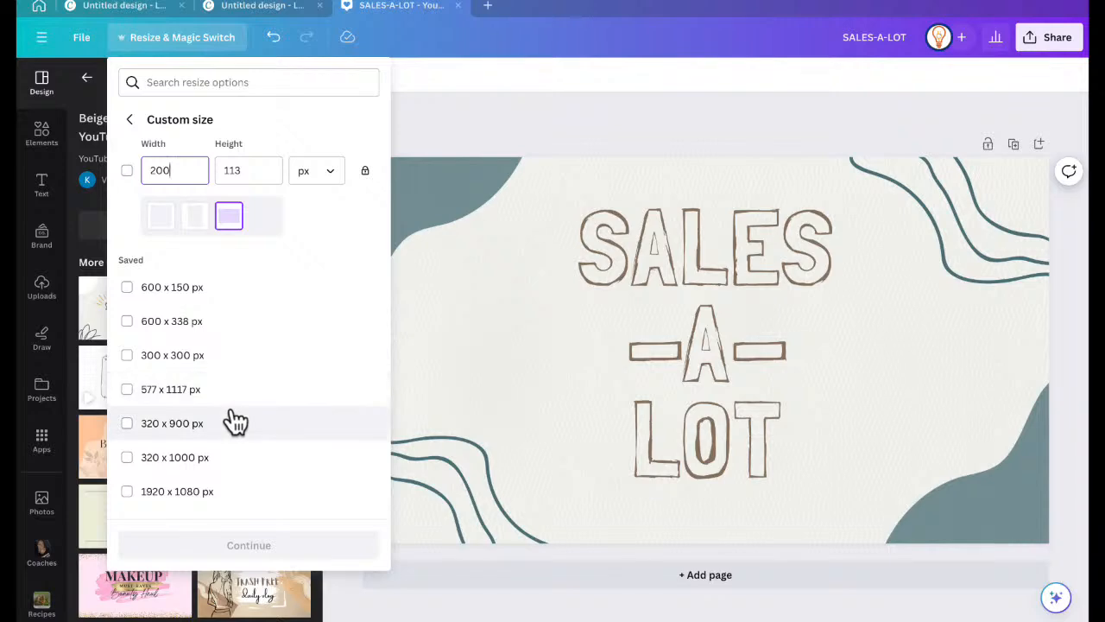
left_click(131, 171)
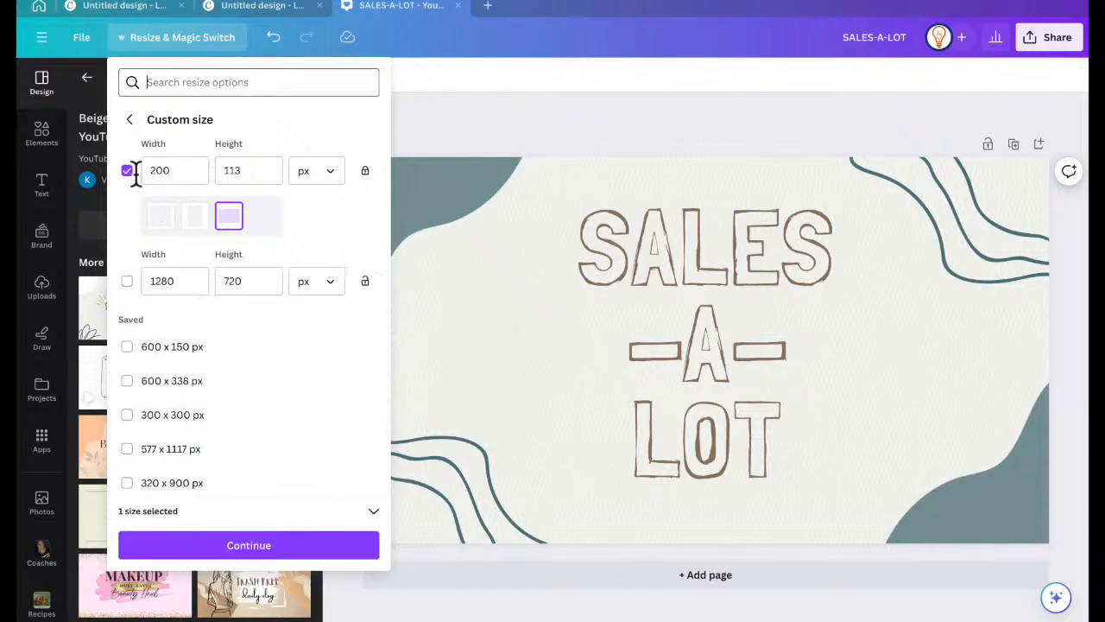
left_click(255, 544)
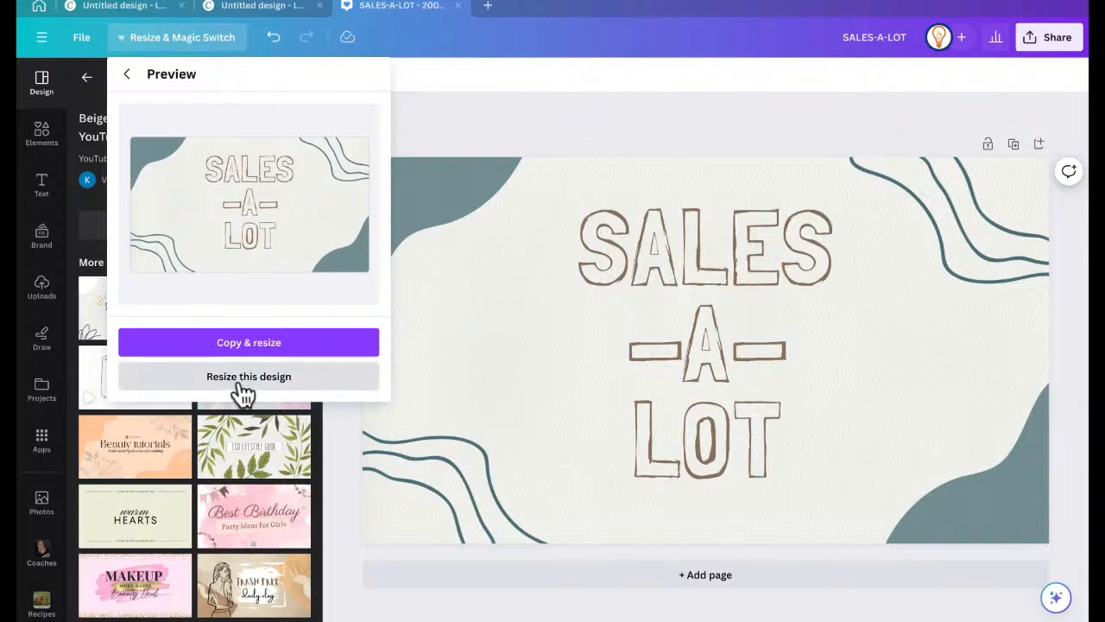
left_click(245, 392)
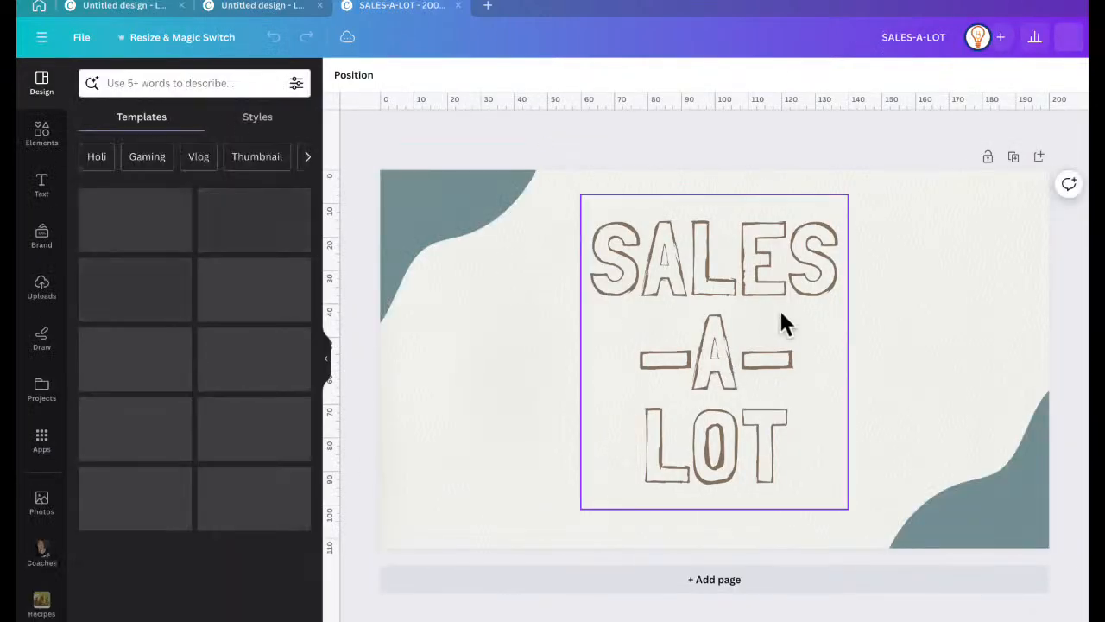
Download the resized design as a PNG and save it as SALES-A-LOT.png in the Downloads folder
left_click(1053, 41)
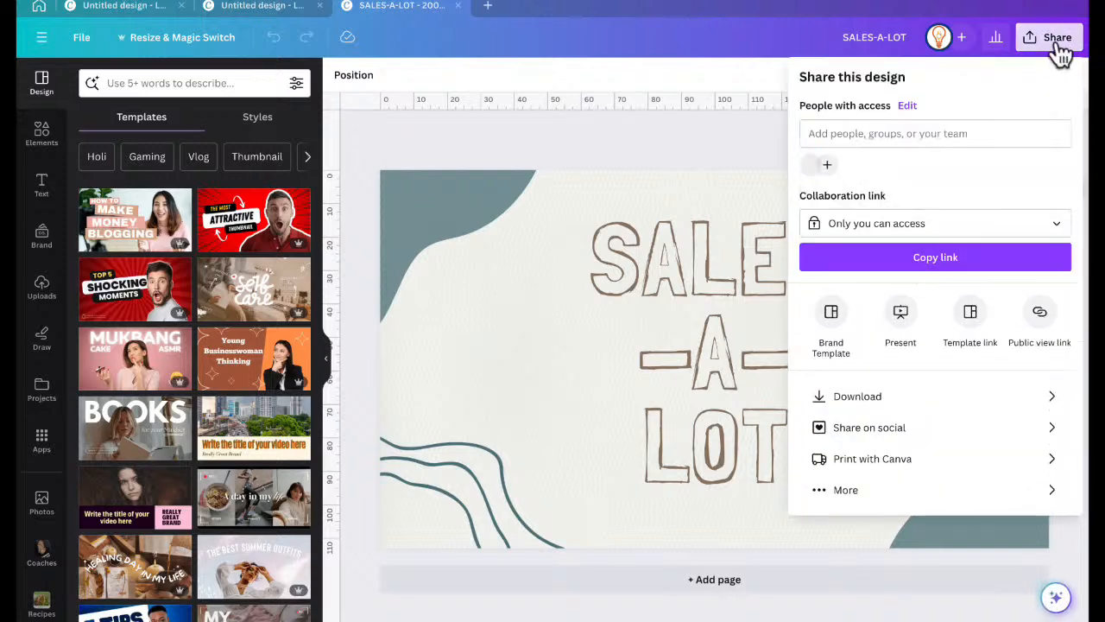
left_click(859, 398)
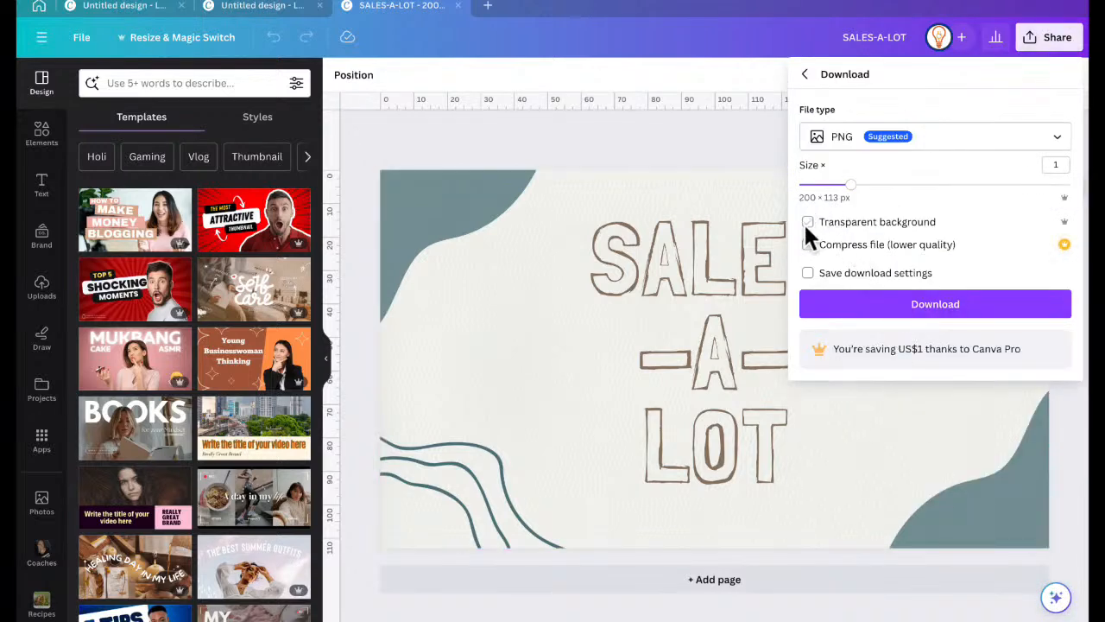
left_click(923, 309)
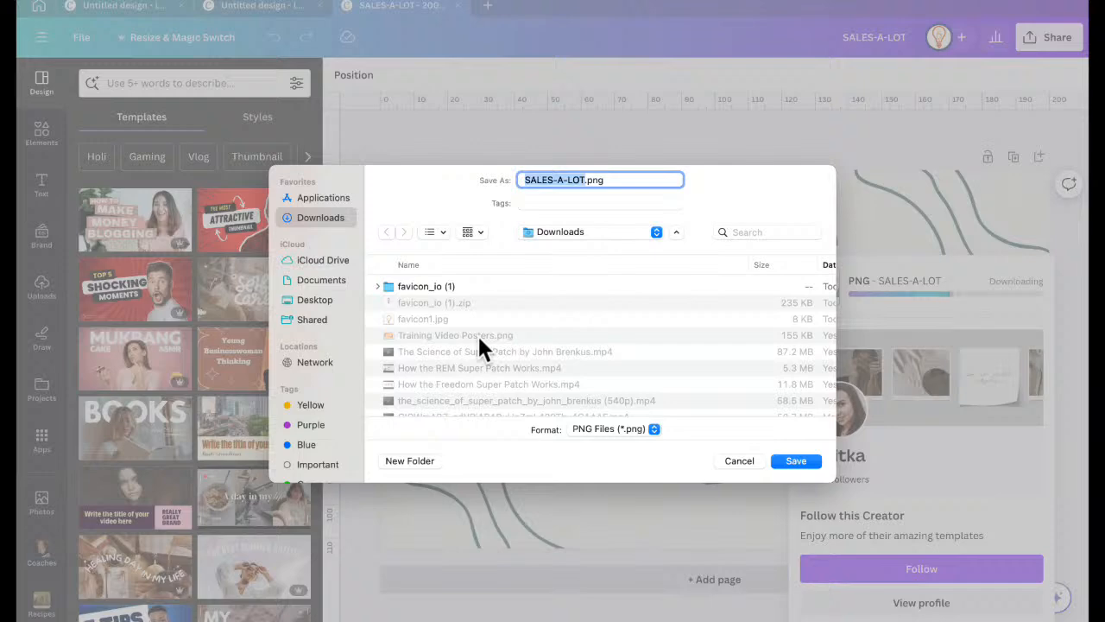
left_click(795, 460)
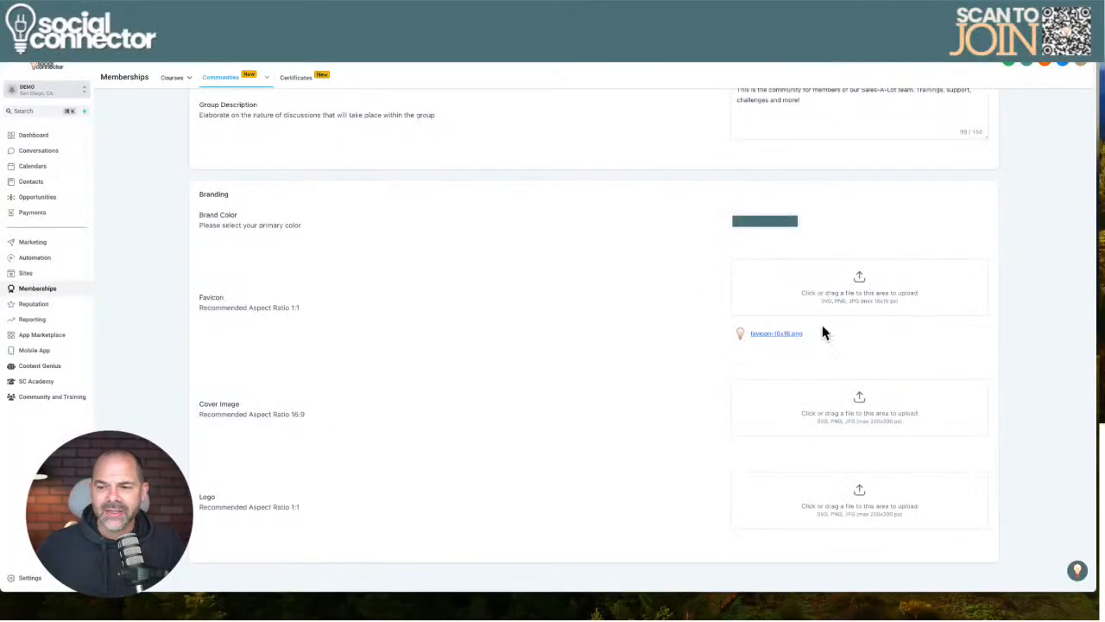
Switch to Social Connector and upload the saved design from the Downloads folder as the group's cover image
left_click(829, 420)
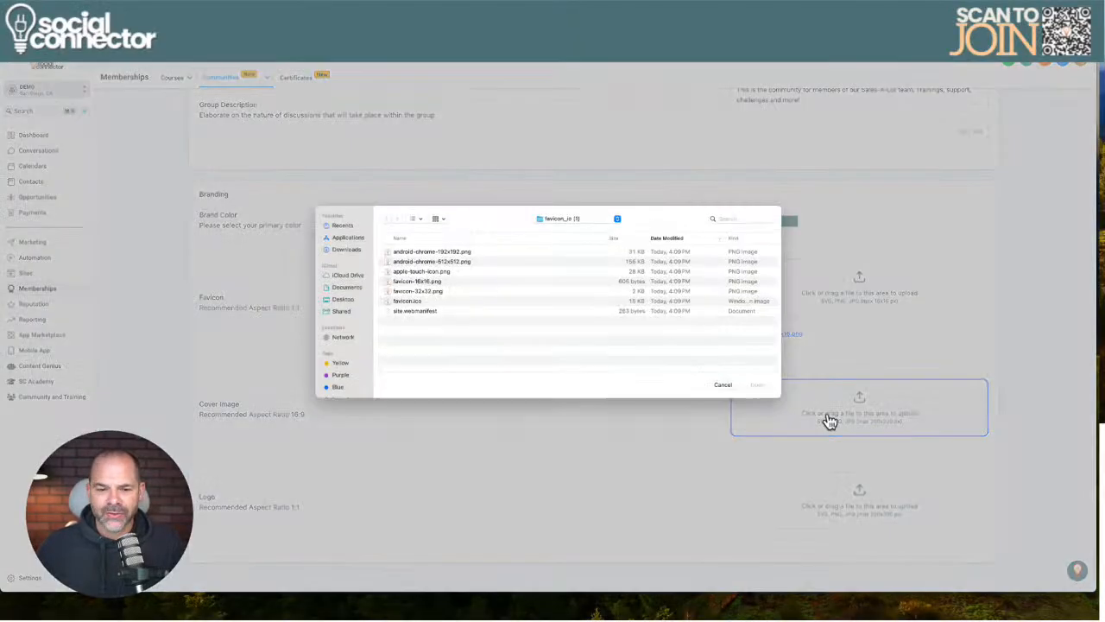
left_click(346, 249)
left_click(410, 253)
left_click(754, 386)
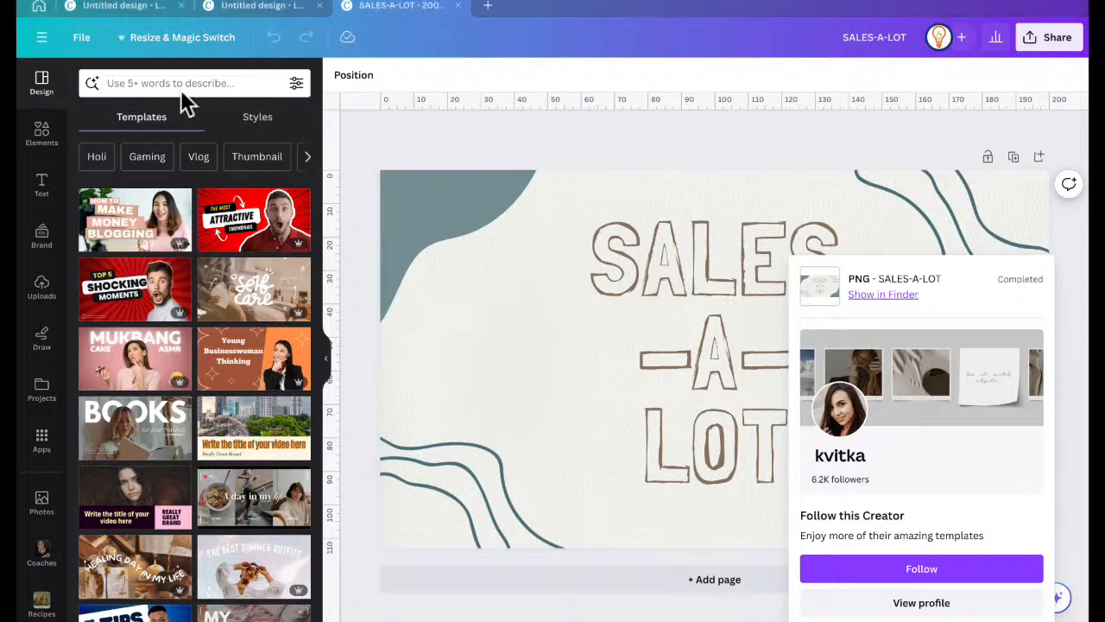
Resize this SALES-A-LOT design to a custom square size of 200 × 200 px
left_click(157, 41)
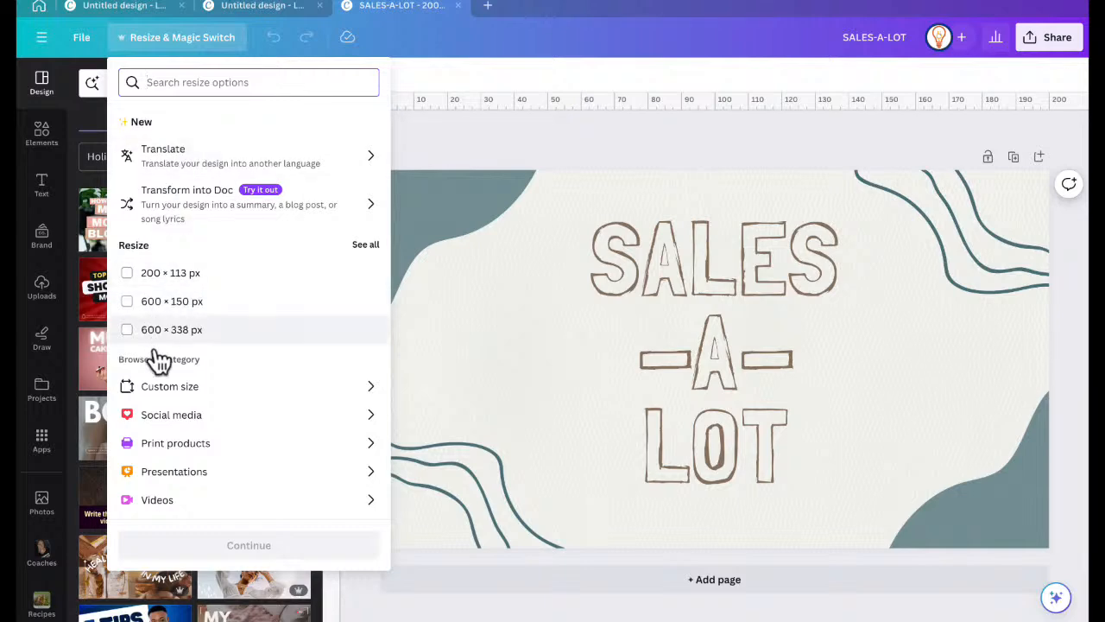
left_click(160, 388)
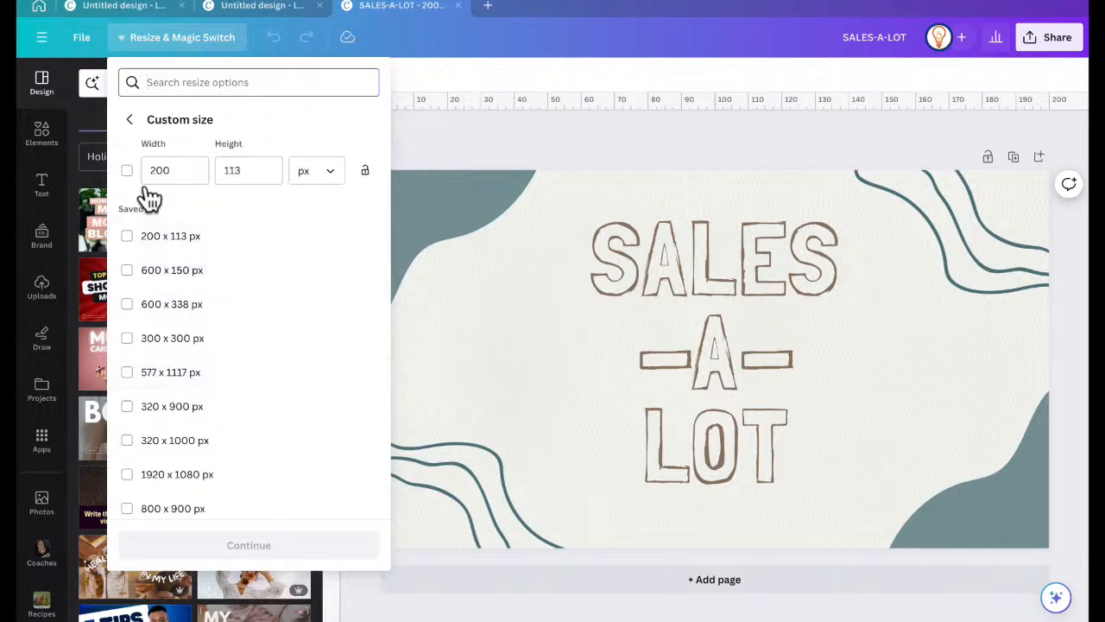
left_click(239, 170)
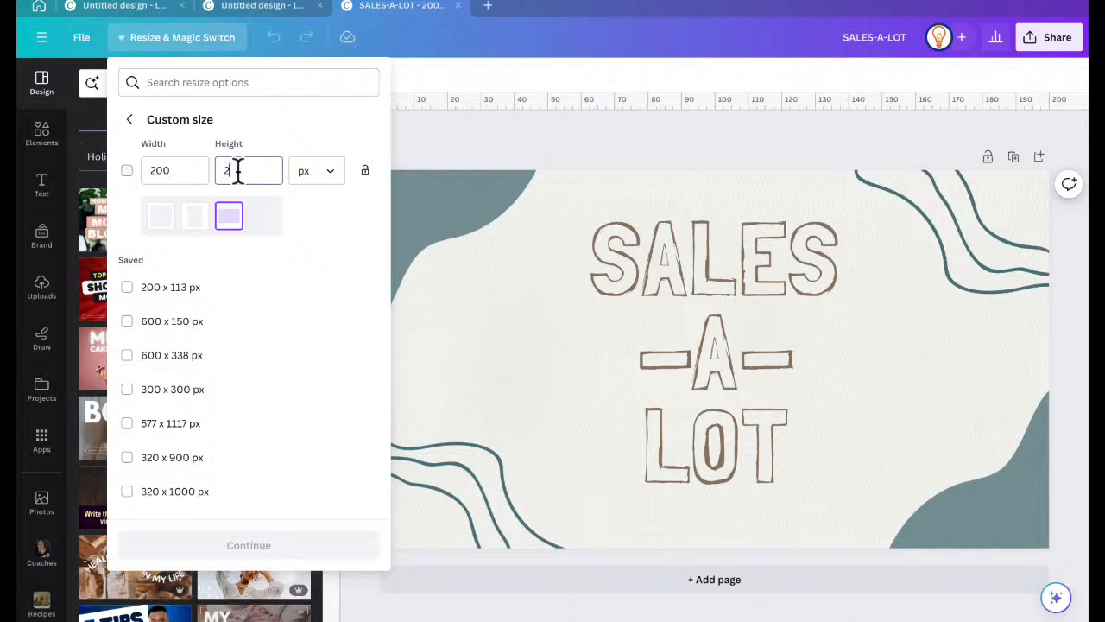
type("200")
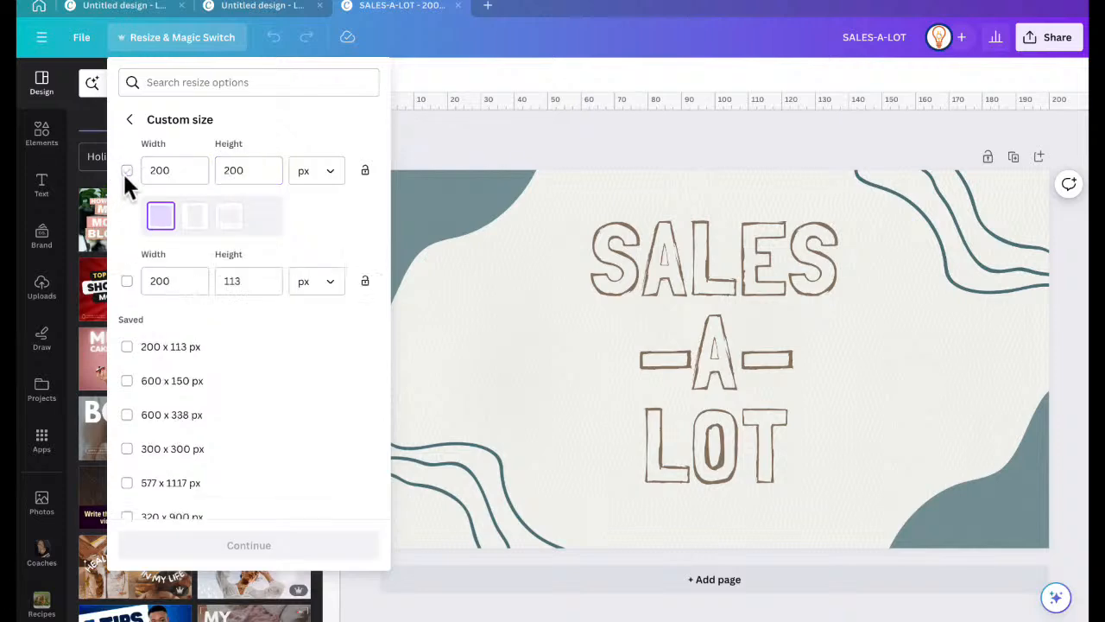
left_click(127, 171)
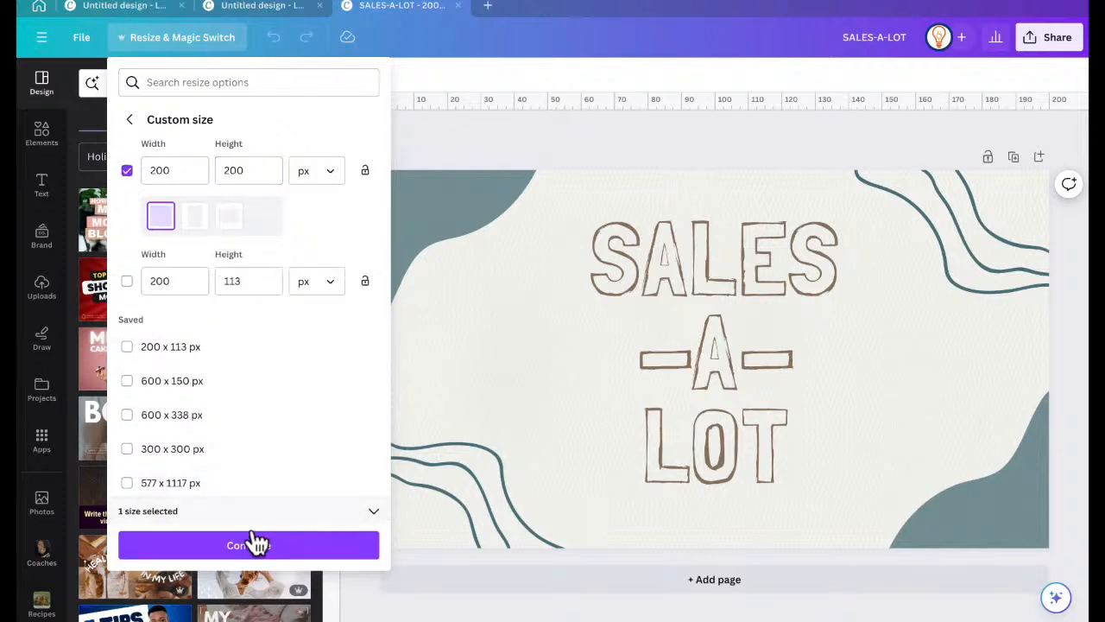
left_click(250, 544)
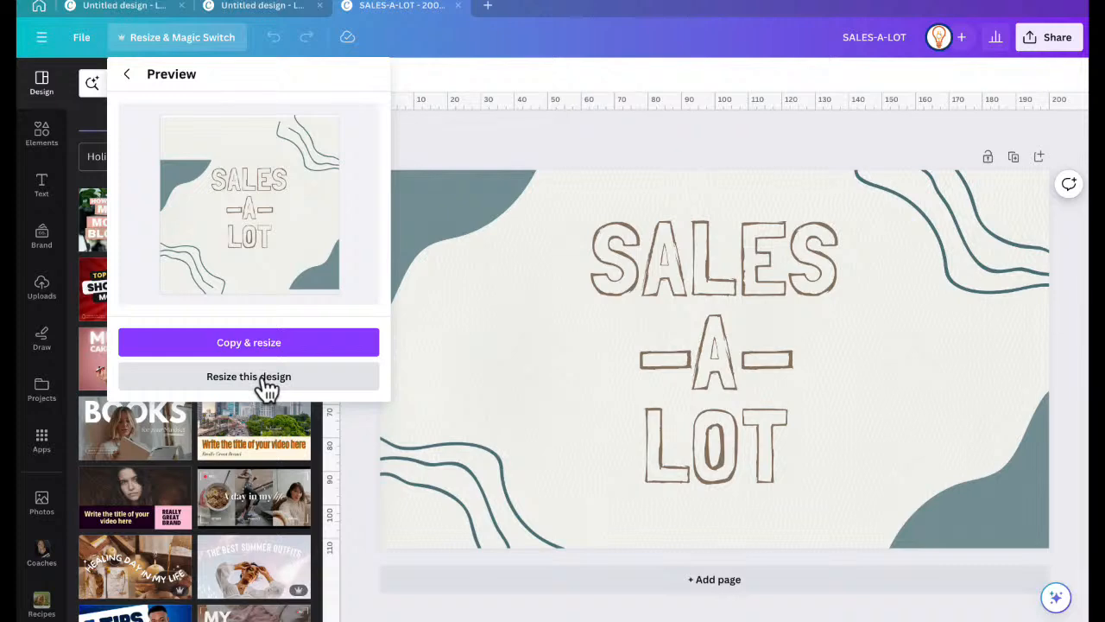
left_click(265, 381)
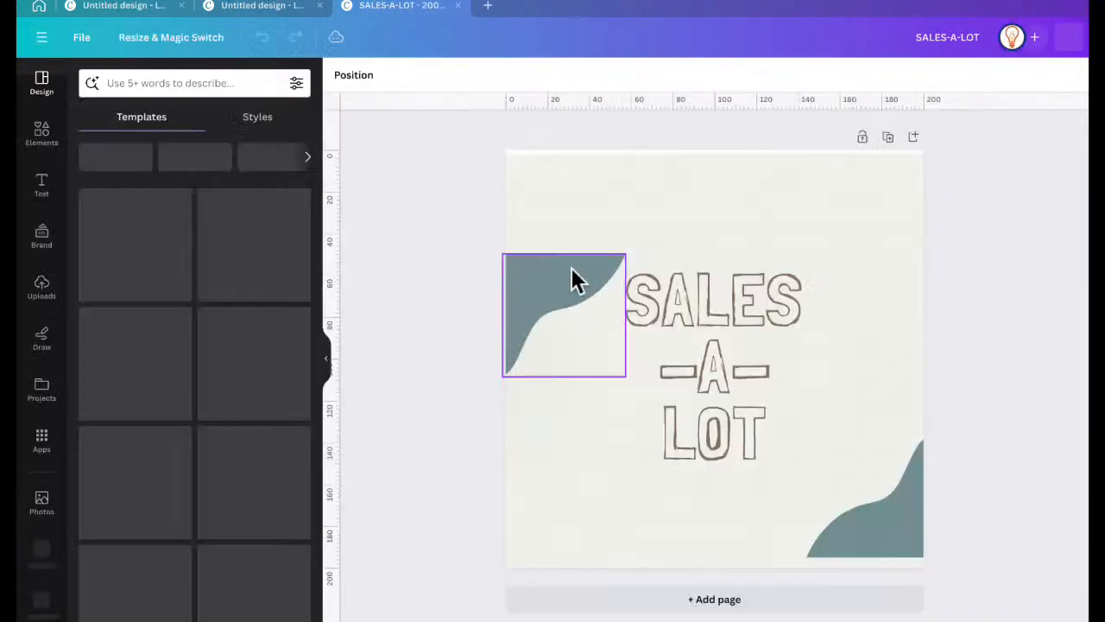
Enlarge the two teal shapes and fit them into the page's upper-left and lower-right corners
left_click_drag(547, 308, 554, 195)
left_click(698, 210)
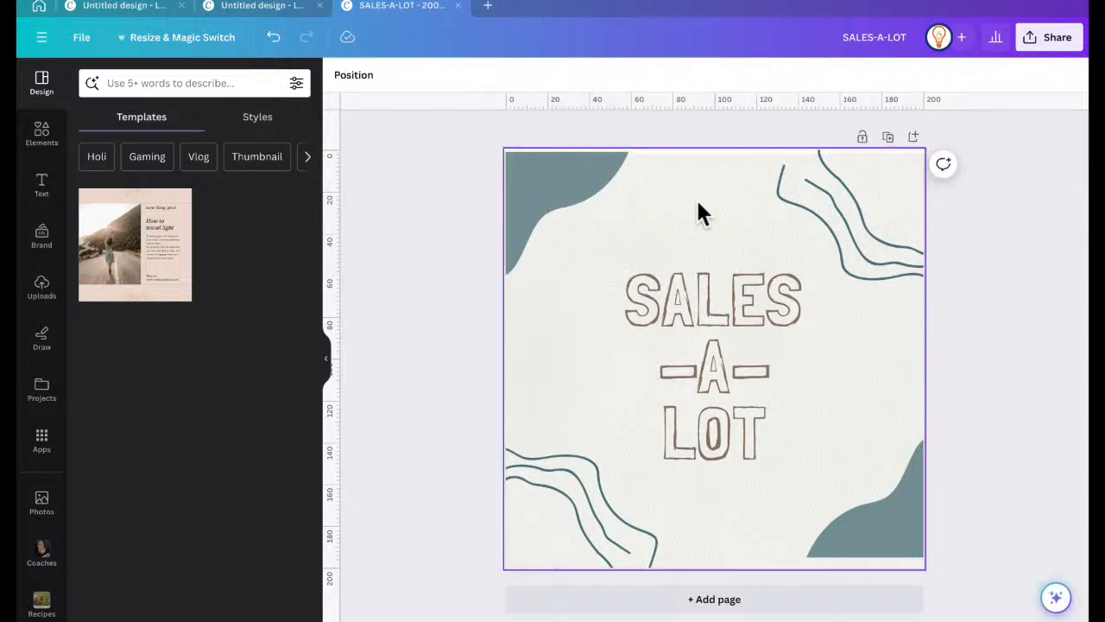
left_click(570, 190)
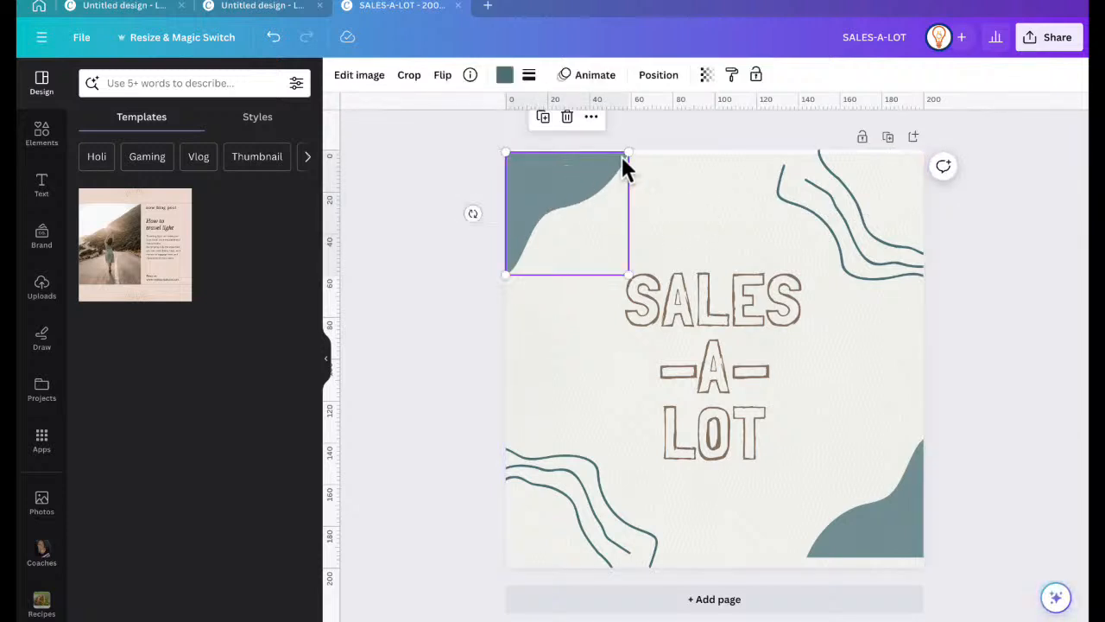
left_click_drag(628, 153, 683, 109)
left_click_drag(585, 216, 584, 243)
left_click(869, 532)
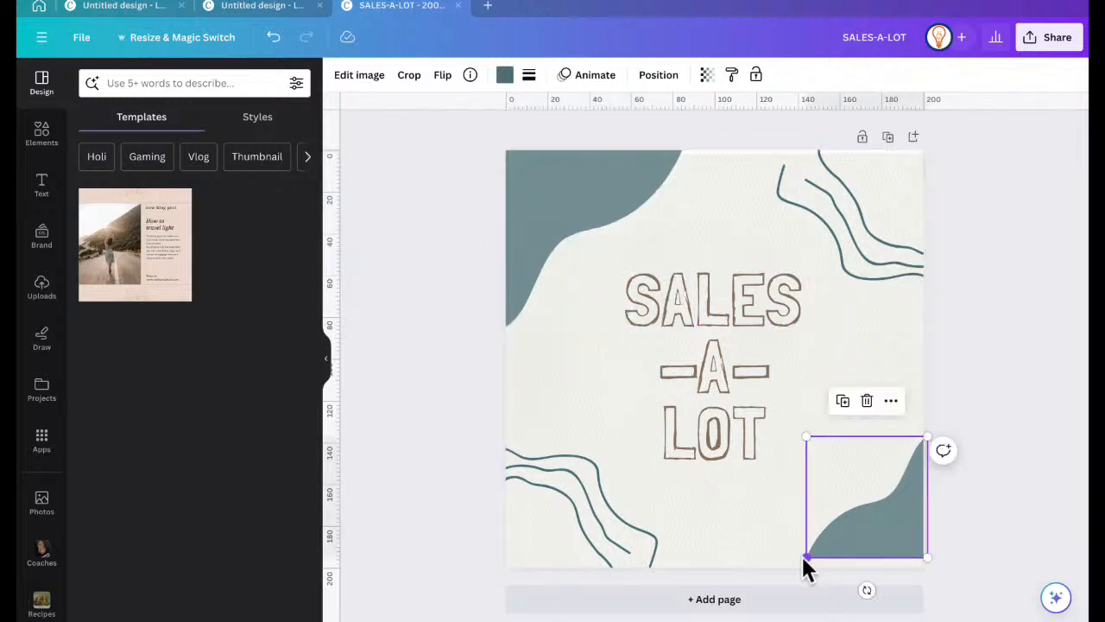
left_click_drag(804, 561, 724, 587)
left_click_drag(905, 572, 906, 507)
Shift the two wavy-line graphics toward their page corners and enlarge the SALES-A-LOT title, keeping it centred
mouse_move(943, 293)
left_mouse_down()
mouse_move(869, 217)
mouse_move(863, 178)
left_mouse_up()
left_click_drag(559, 478, 562, 489)
left_click(728, 382)
left_click_drag(618, 256, 595, 229)
left_click_drag(808, 477, 830, 505)
left_click(382, 399)
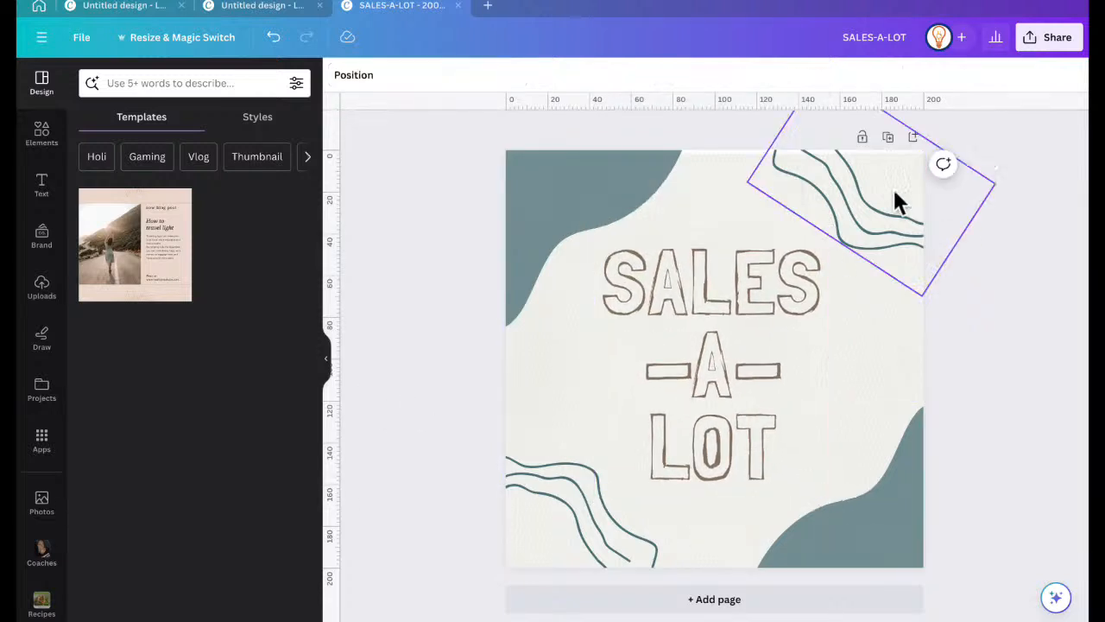
Download the square design as a PNG into the Downloads folder, replacing the existing SALES-A-LOT.png
left_click(1064, 38)
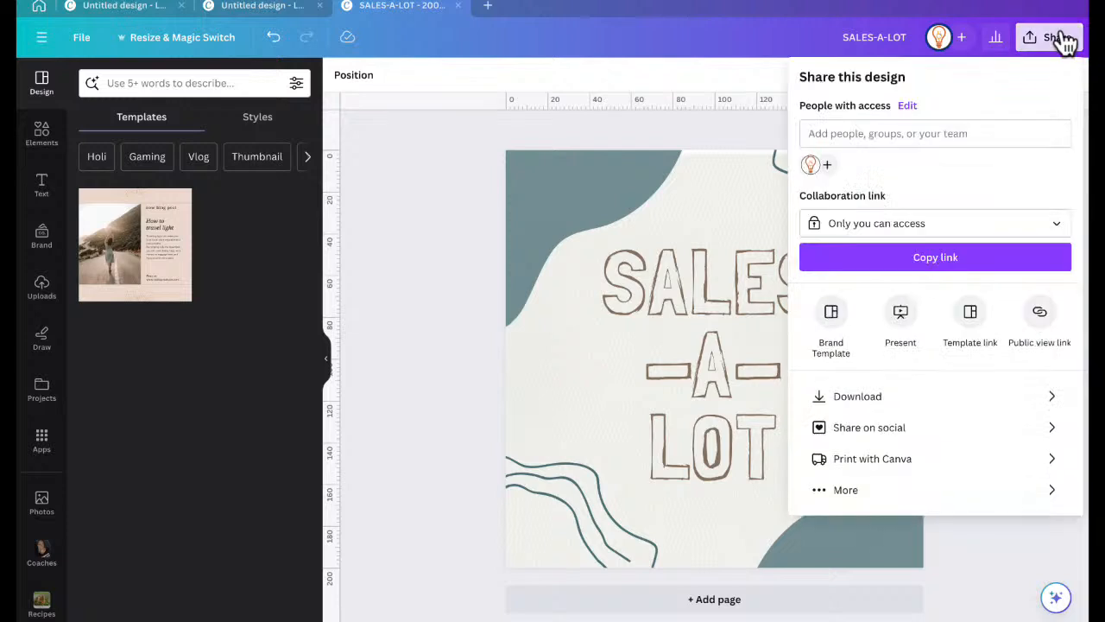
left_click(846, 396)
left_click(898, 302)
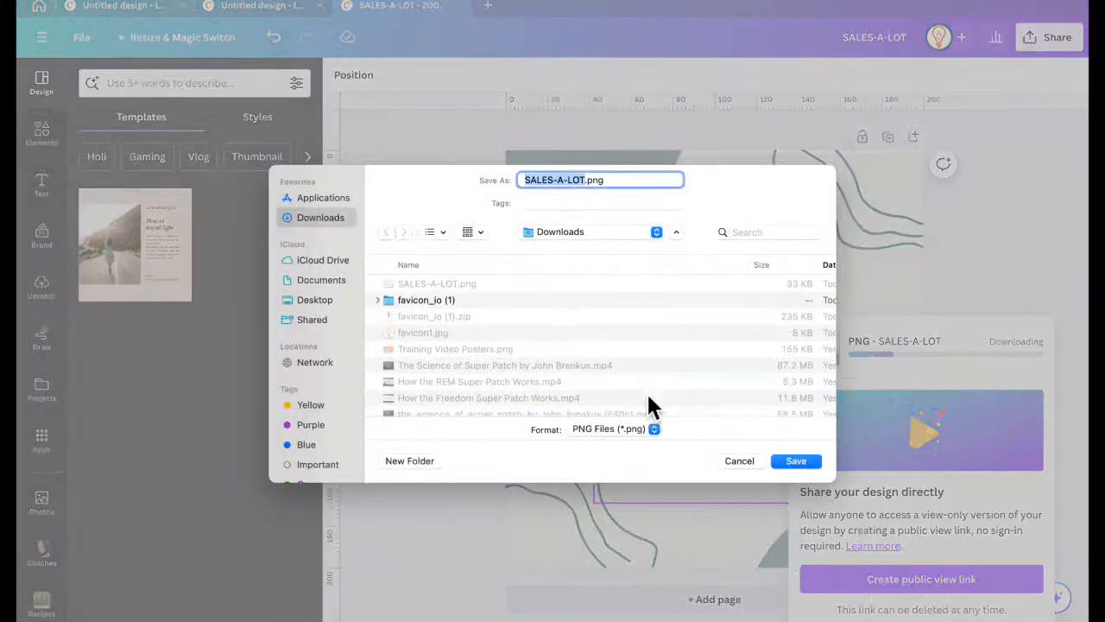
left_click(436, 288)
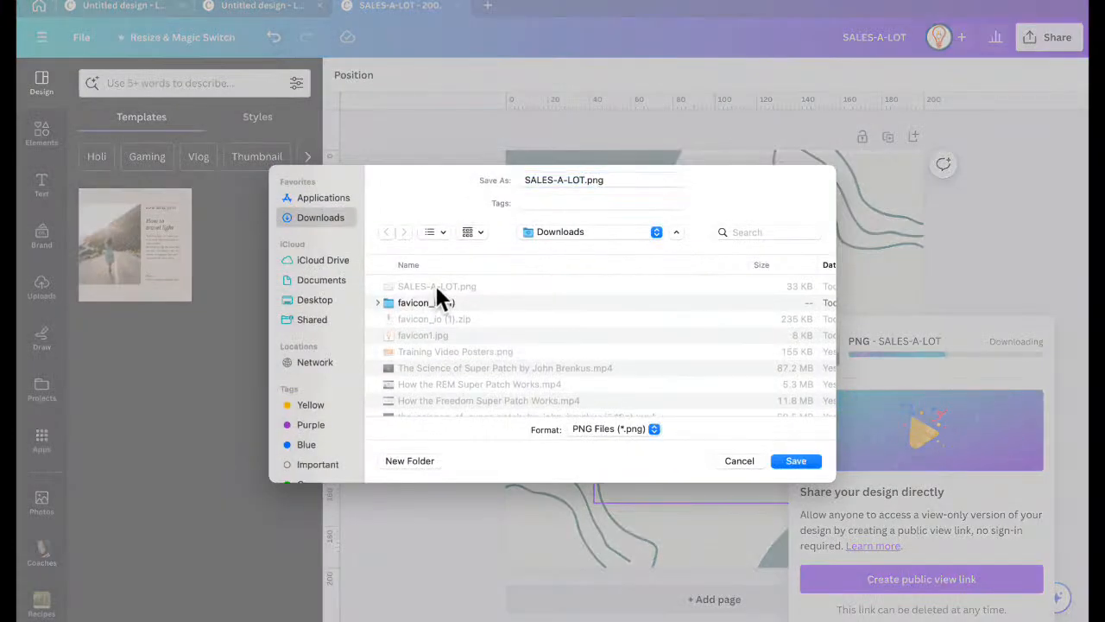
left_click(787, 464)
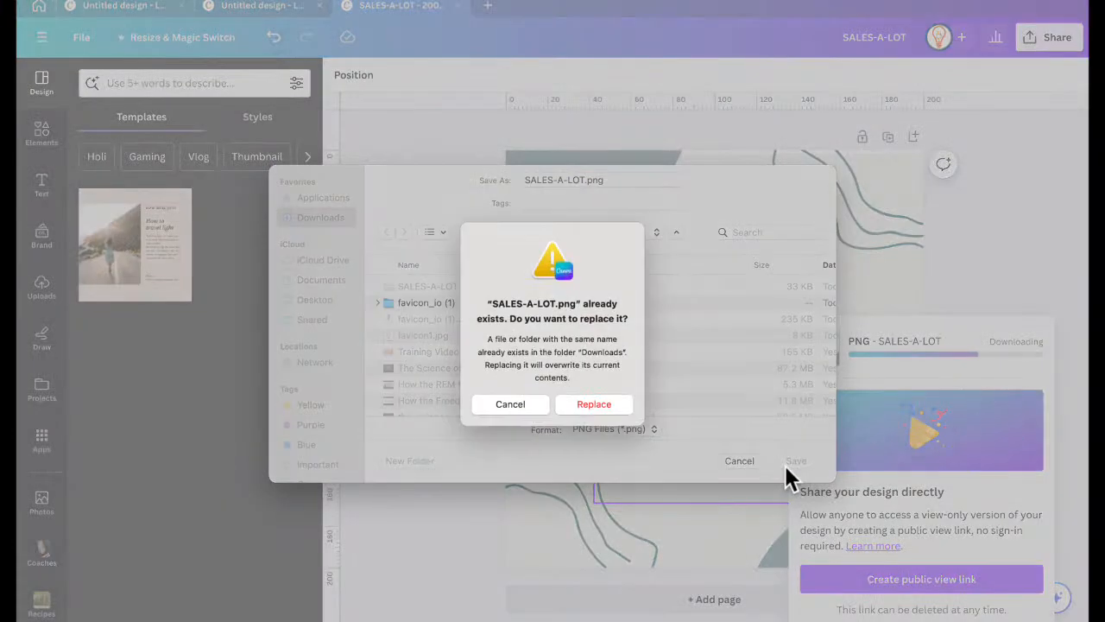
left_click(609, 395)
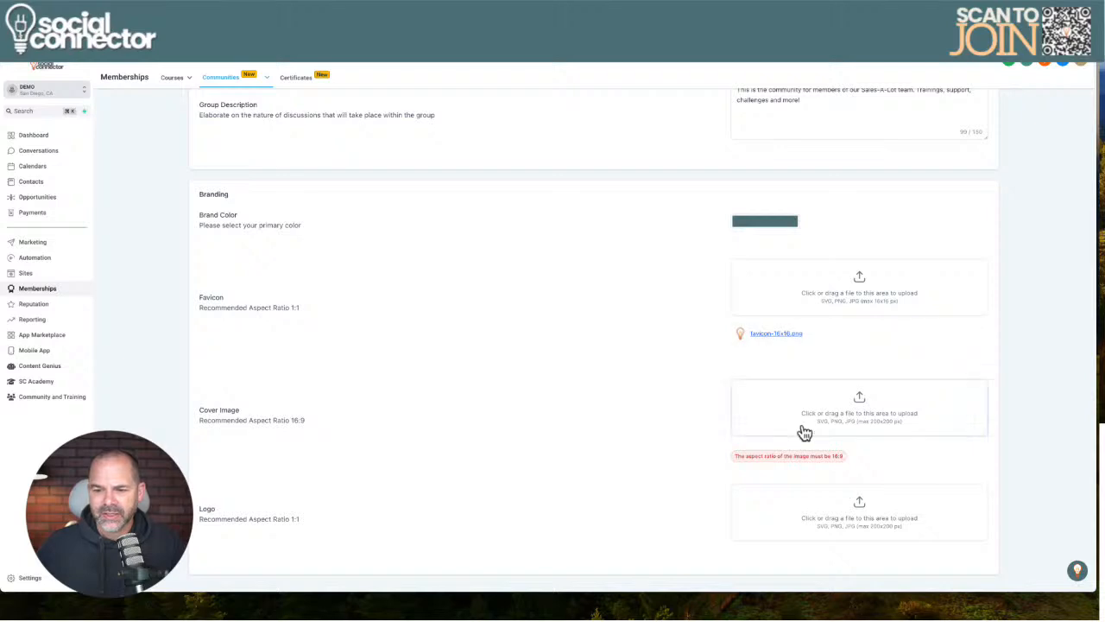
Switch to Social Connector and try to upload SALES-A-LOT.png from the Downloads folder as the group's cover image
left_click(850, 416)
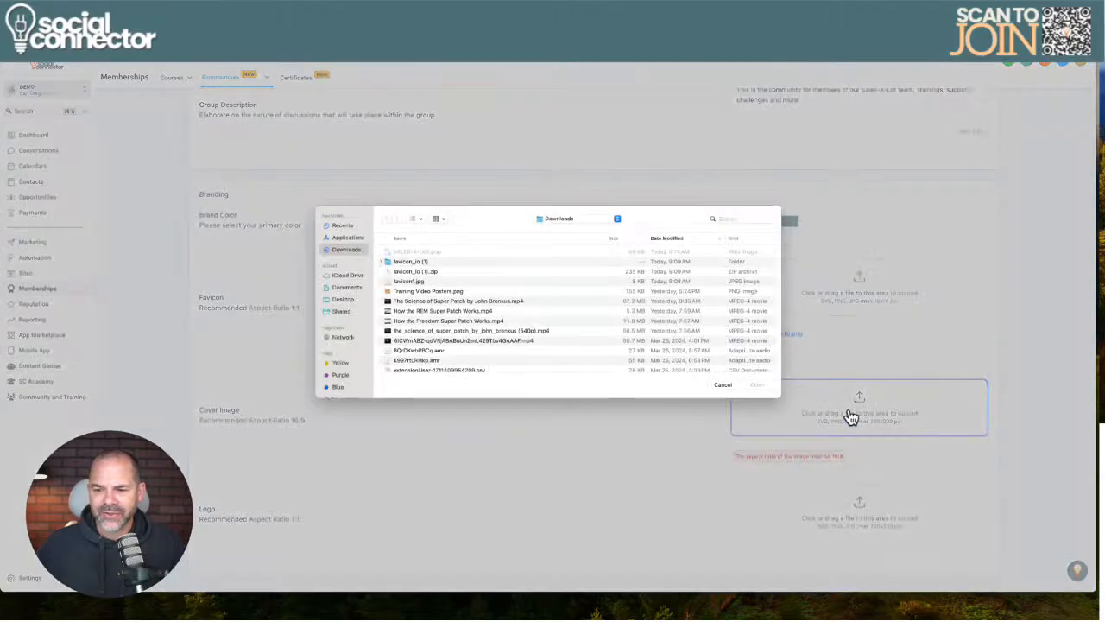
left_click(443, 271)
left_click(337, 238)
left_click(363, 249)
left_click(435, 251)
left_click(745, 380)
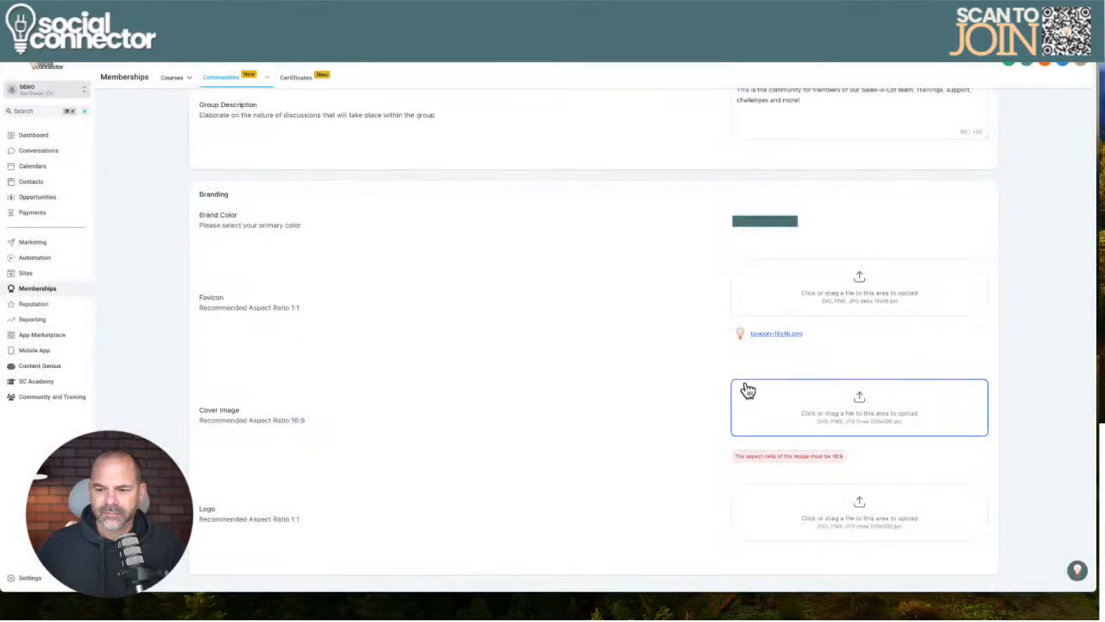
left_click(859, 422)
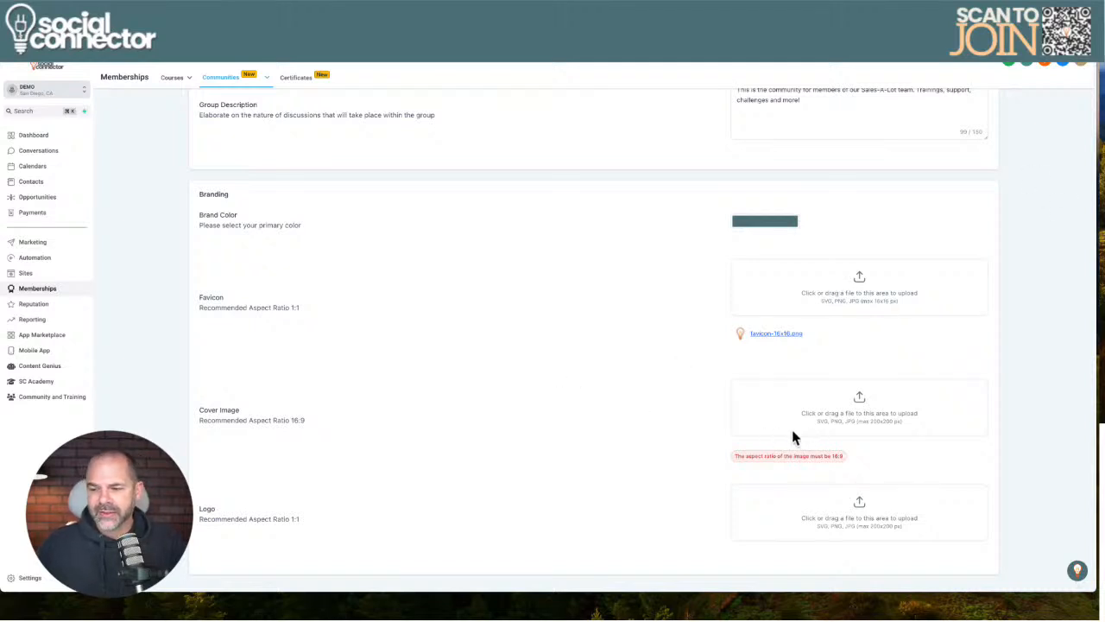
Upload the new SALES-A-LOT.png from the Downloads folder as the group's cover image
left_click(858, 405)
left_click(414, 252)
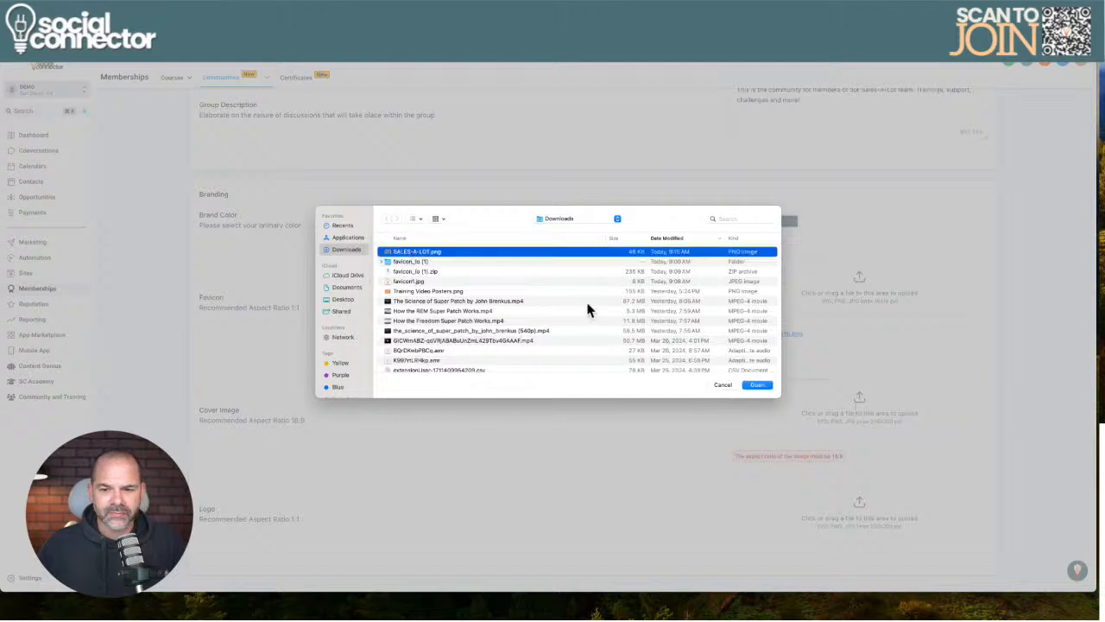
left_click(757, 387)
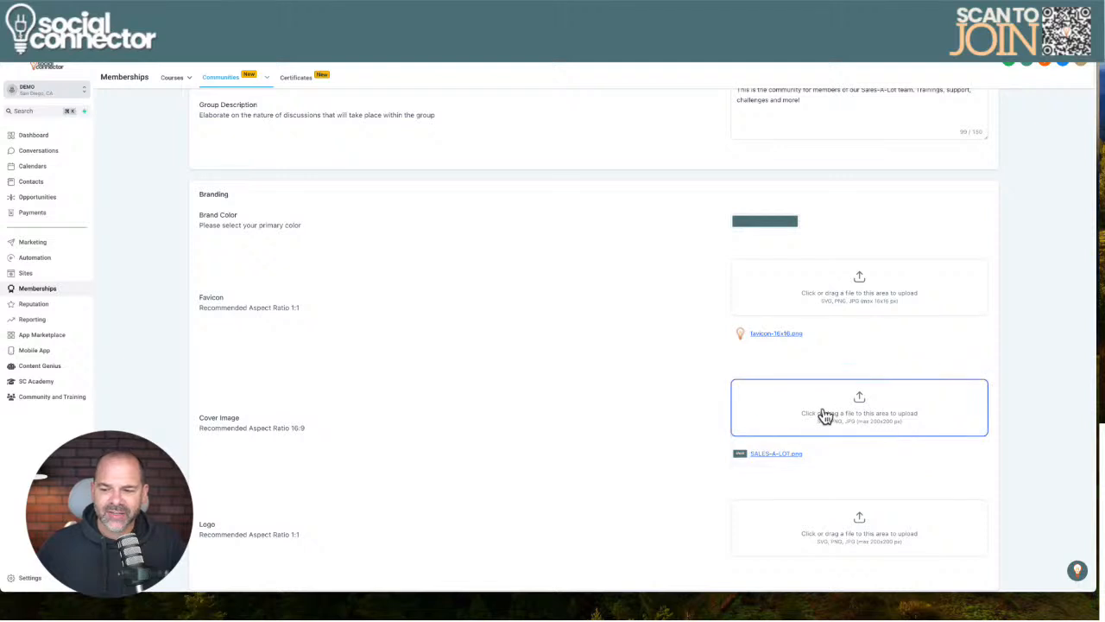
Switch to Canva, resize the SALES design itself to 200 × 200 px, and delete the white circle over the title's last letter
scroll(506, 492, "down", 2)
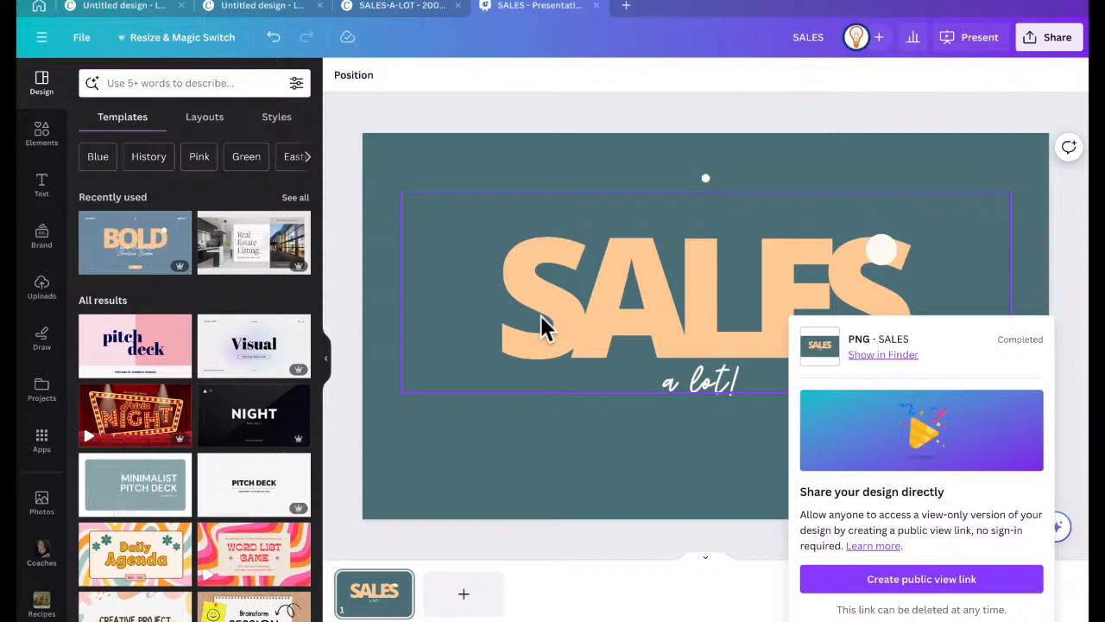
left_click(491, 170)
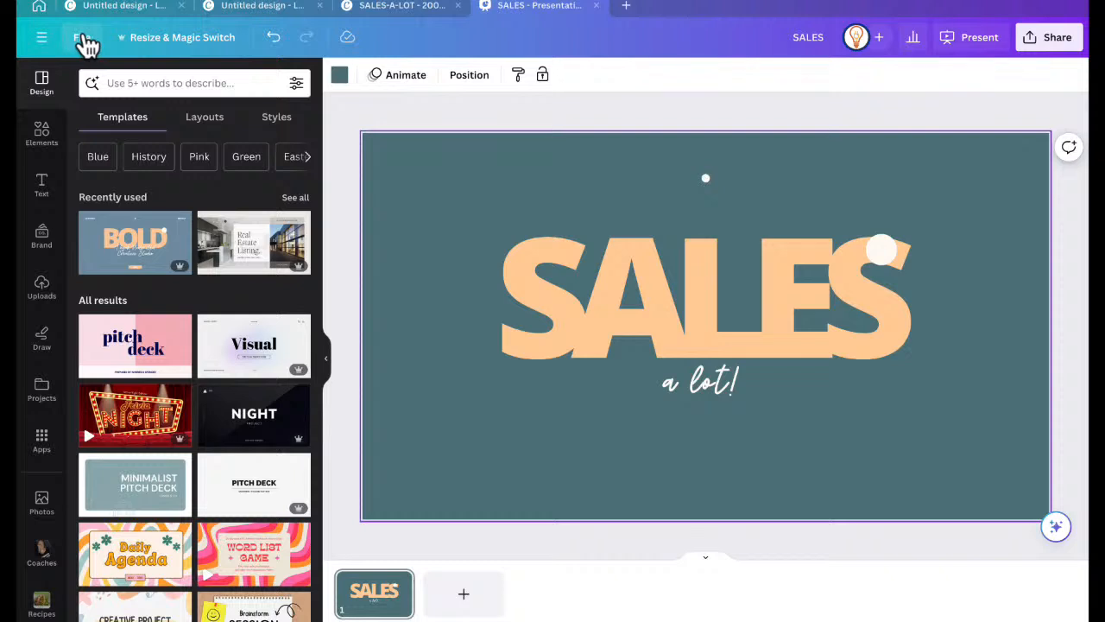
left_click(161, 50)
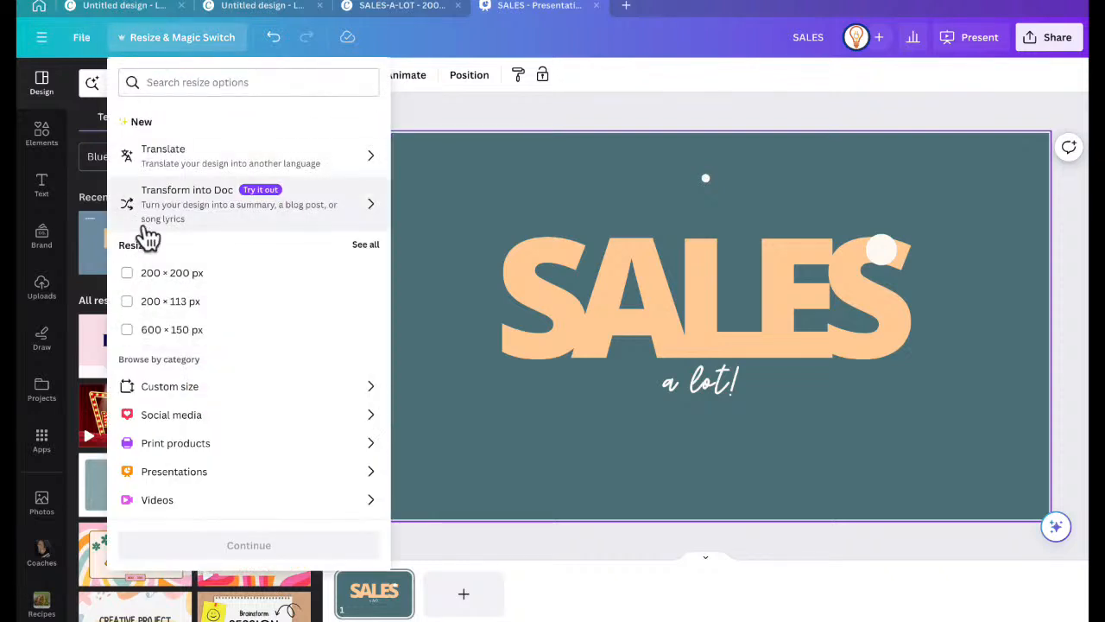
left_click(128, 275)
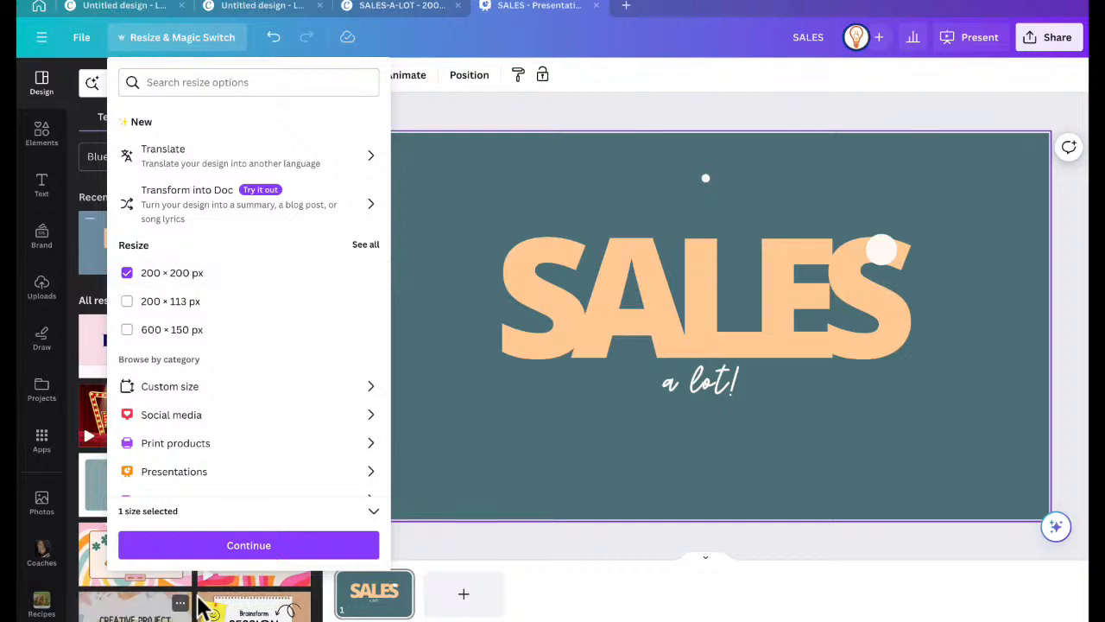
left_click(220, 553)
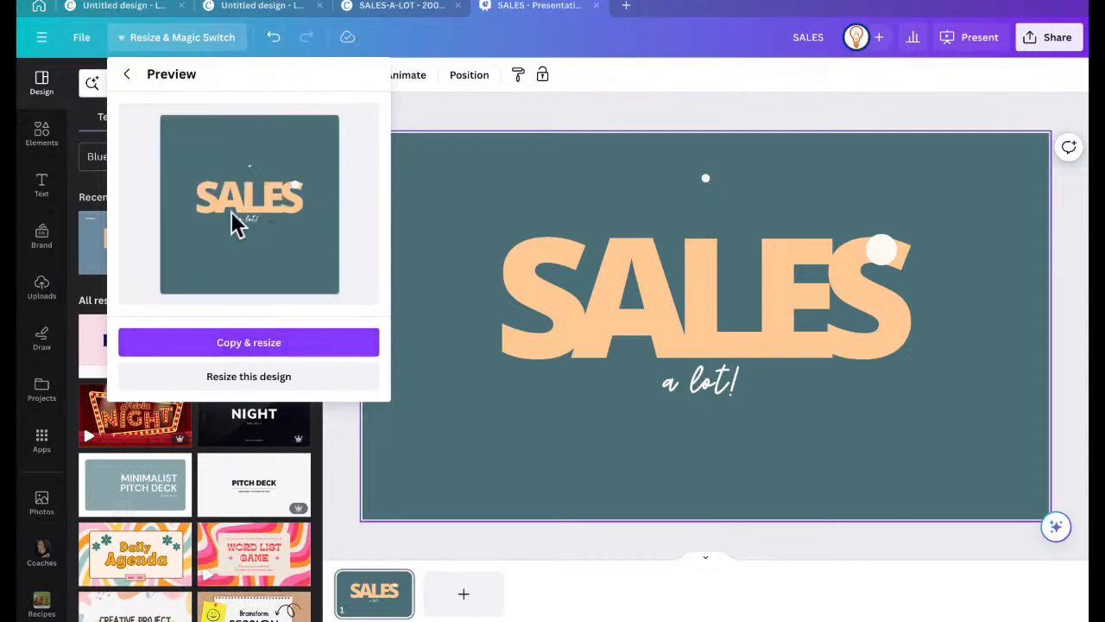
left_click(240, 380)
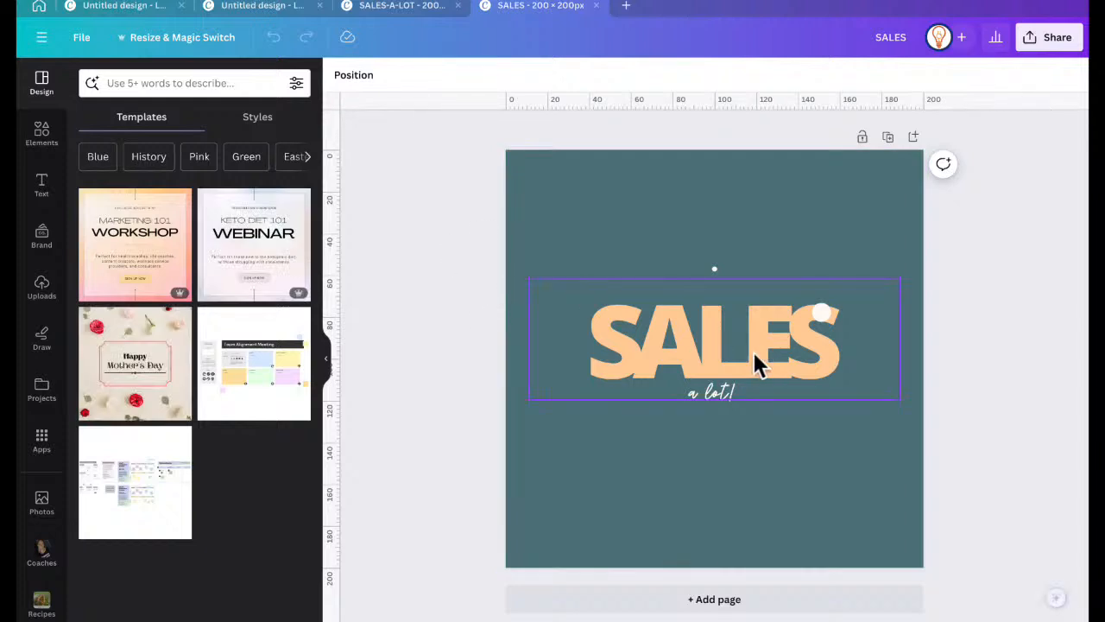
left_click(825, 313)
key("Delete")
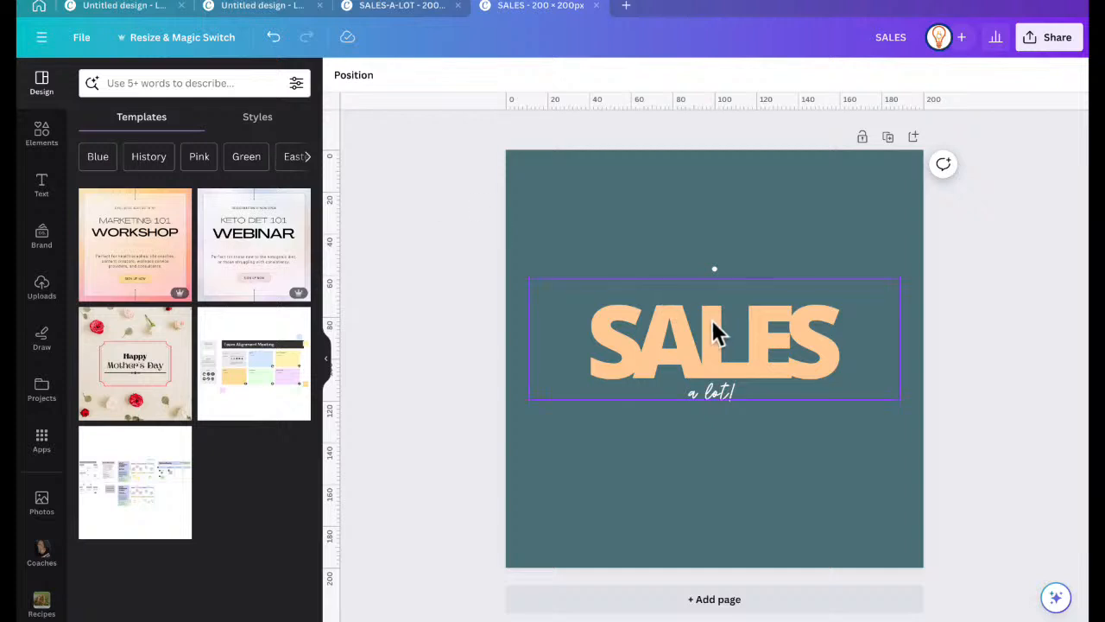
Download the square SALES design as a PNG and save it as SALES-A-LOT_logo.png in the Downloads folder
left_click(1051, 43)
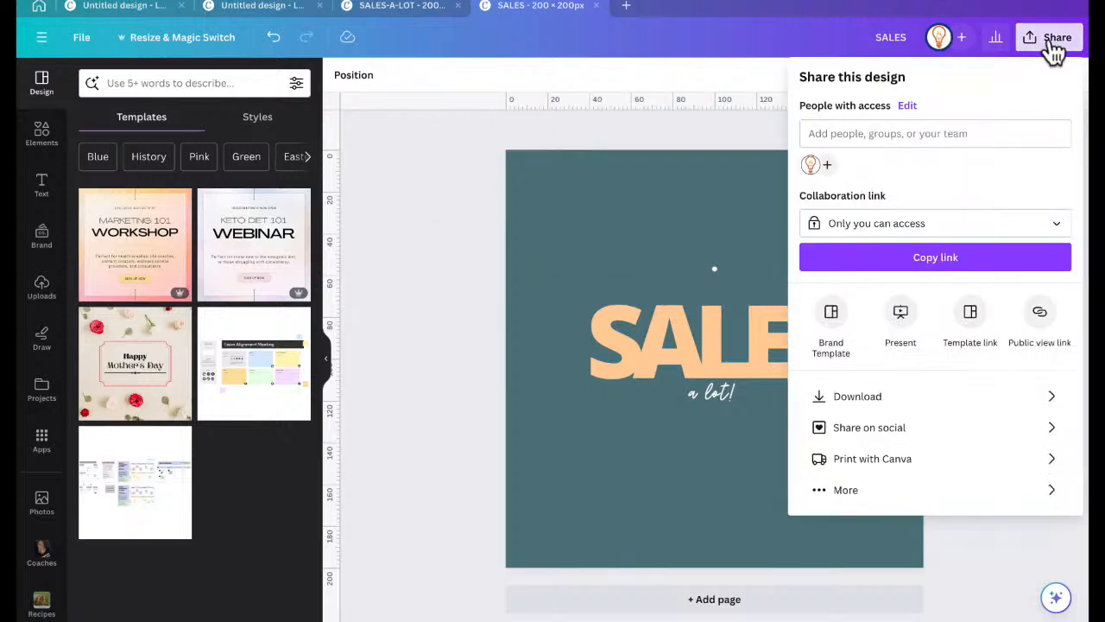
left_click(870, 397)
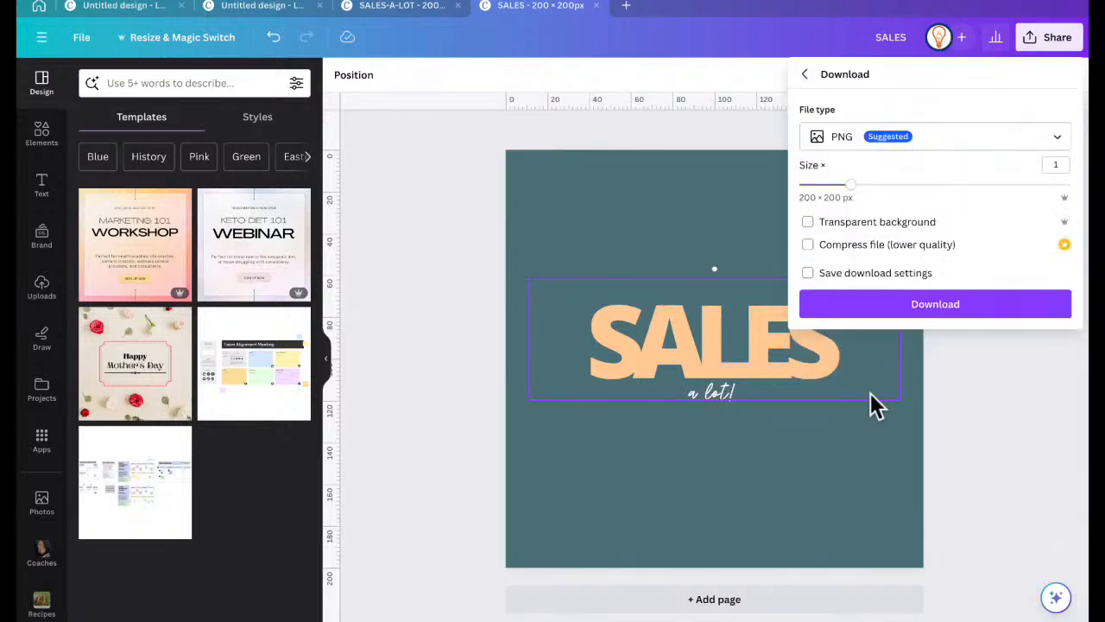
left_click(935, 312)
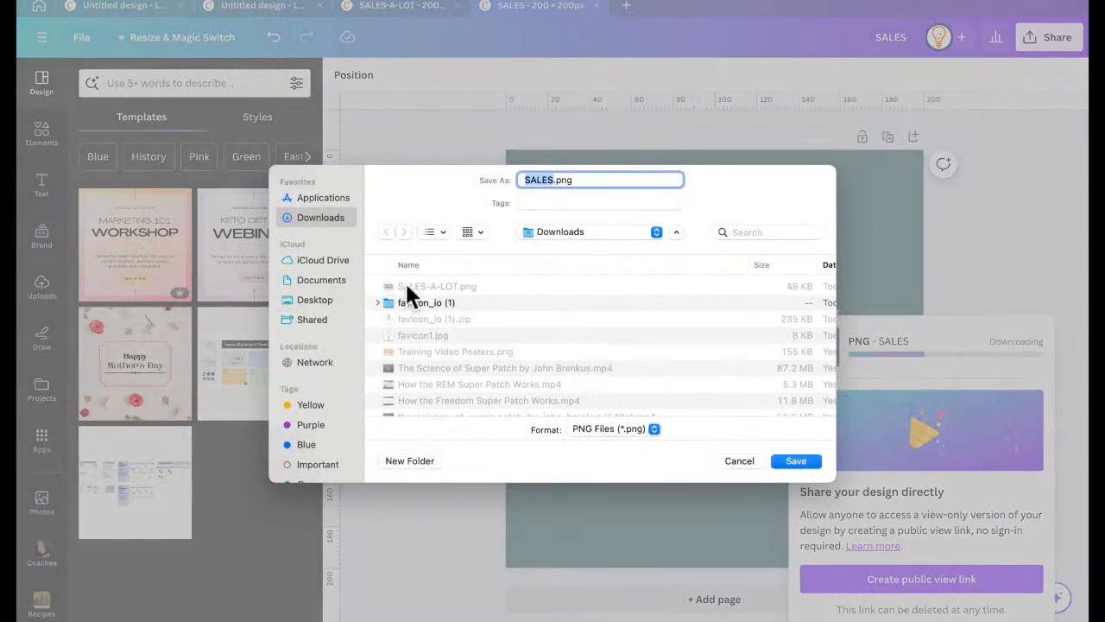
left_click(406, 286)
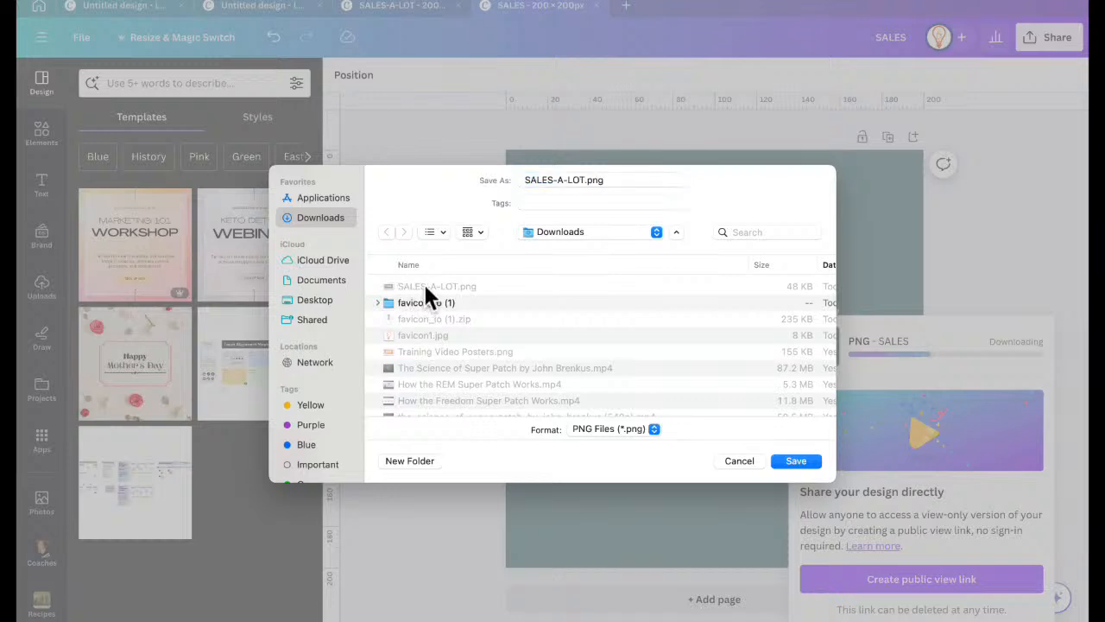
left_click(585, 181)
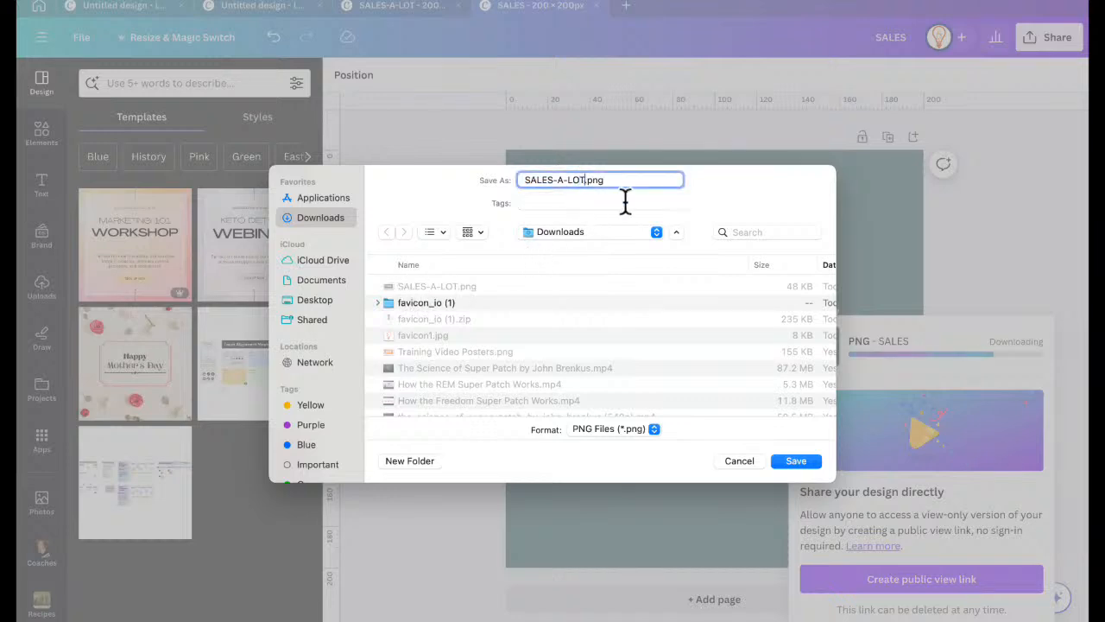
type("logo")
key("Return")
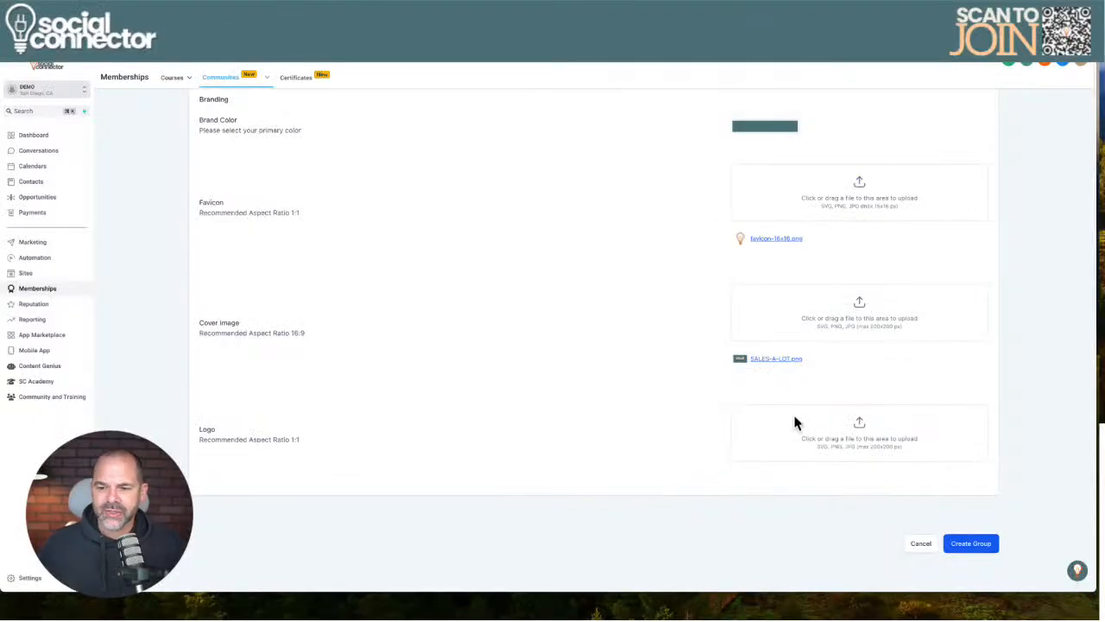
Upload SALES-A-LOT_logo.png from the Downloads folder as the group's logo
left_click(855, 431)
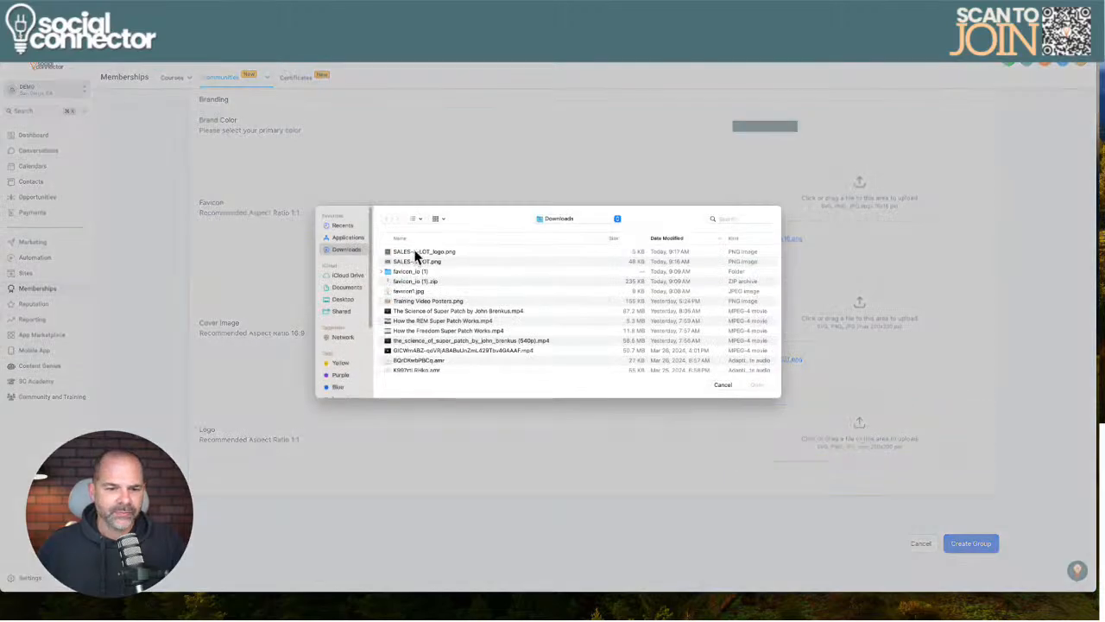
left_click(417, 252)
left_click(757, 385)
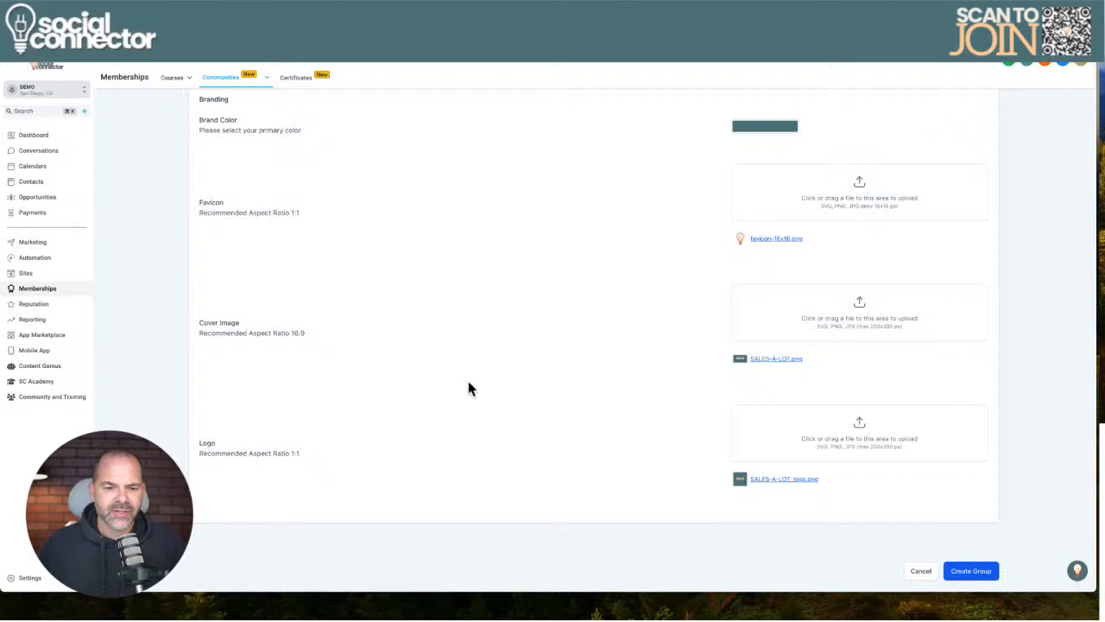
Review the group's details and branding, and create the Sales-a-Lot Team group
scroll(666, 229, "up", 5)
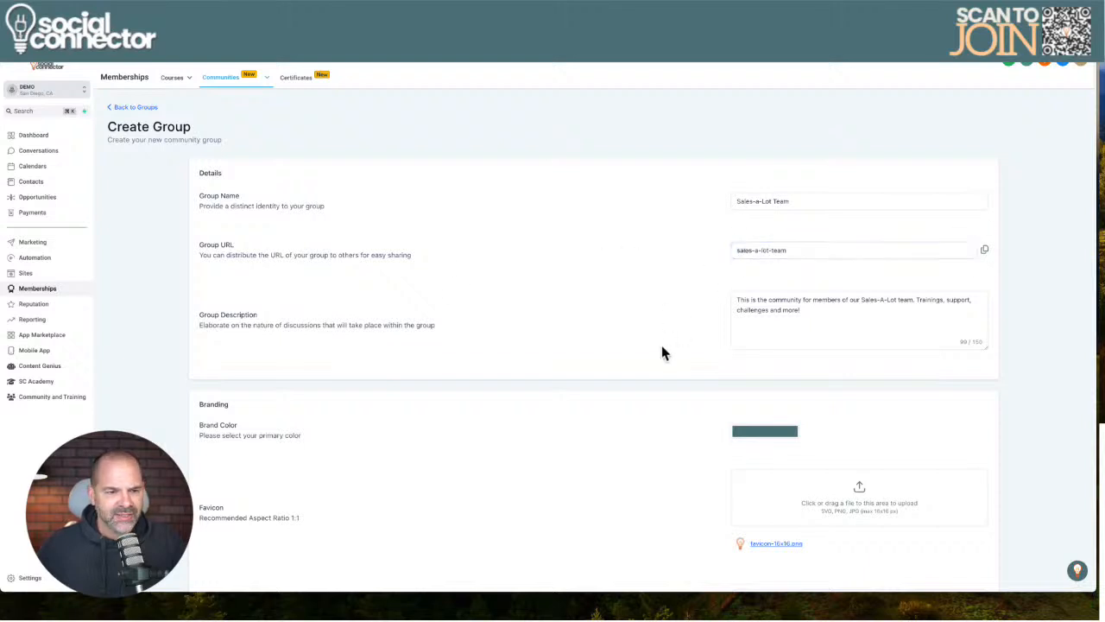
scroll(661, 346, "down", 1)
scroll(792, 306, "down", 3)
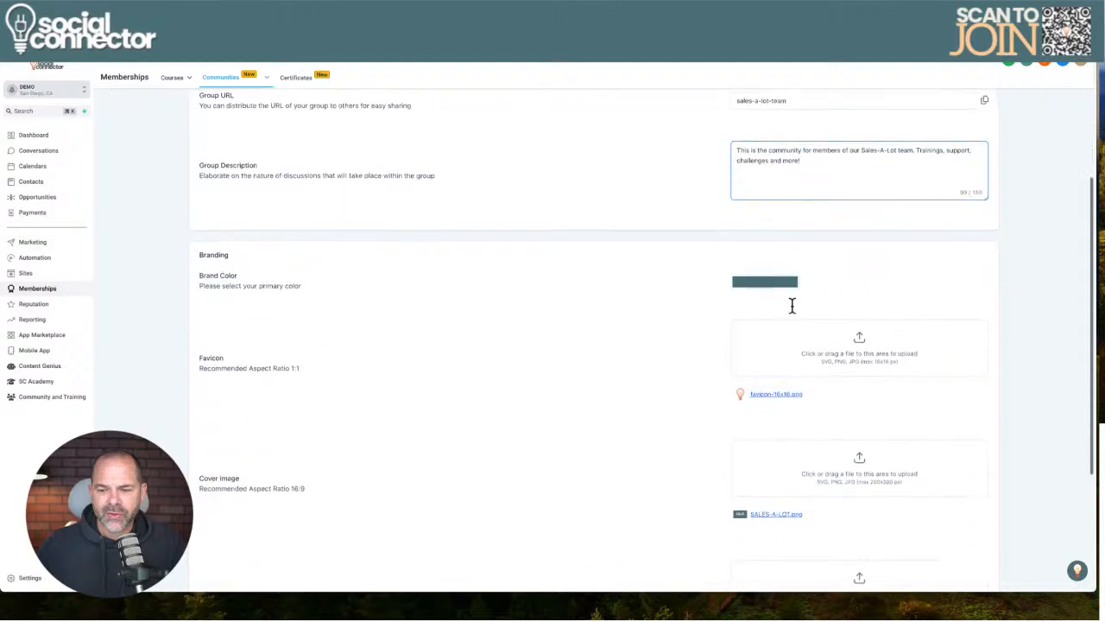
scroll(792, 307, "down", 5)
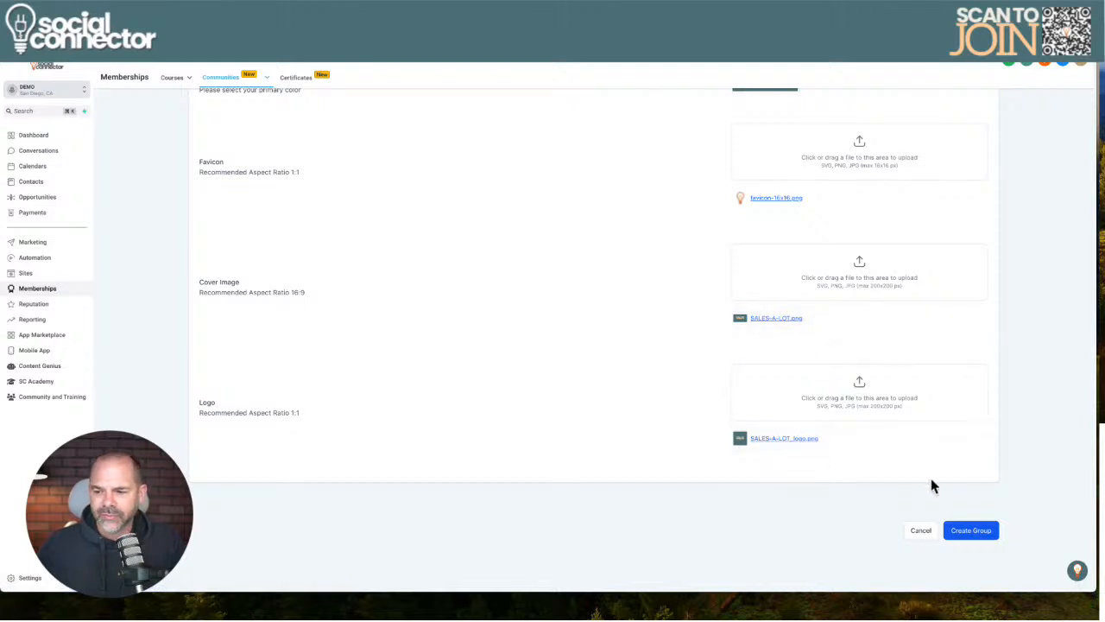
left_click(973, 529)
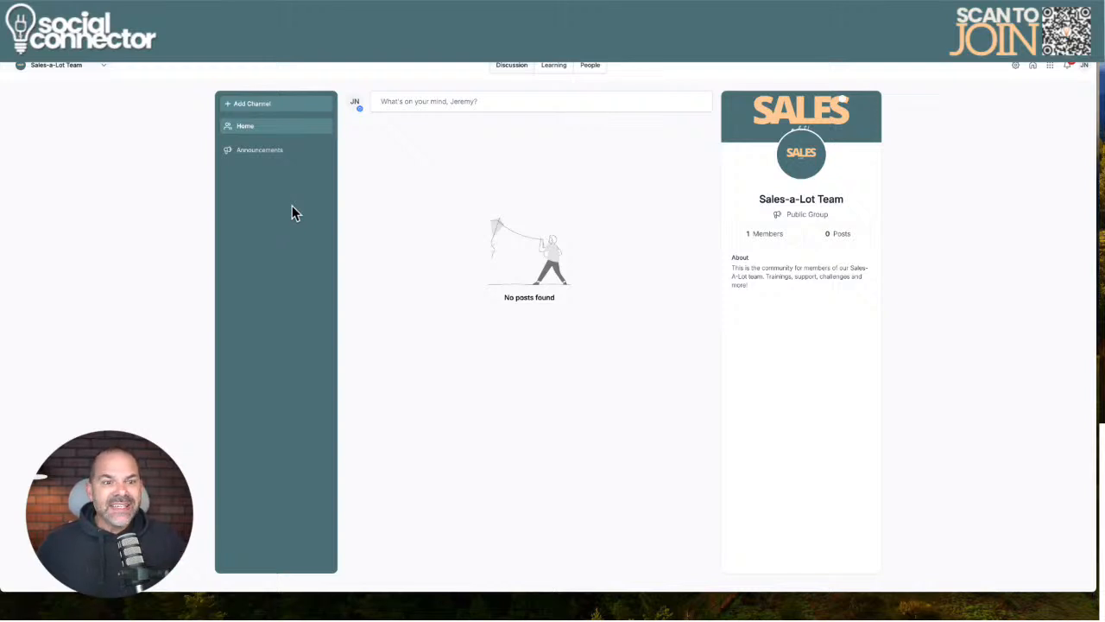
left_click(258, 155)
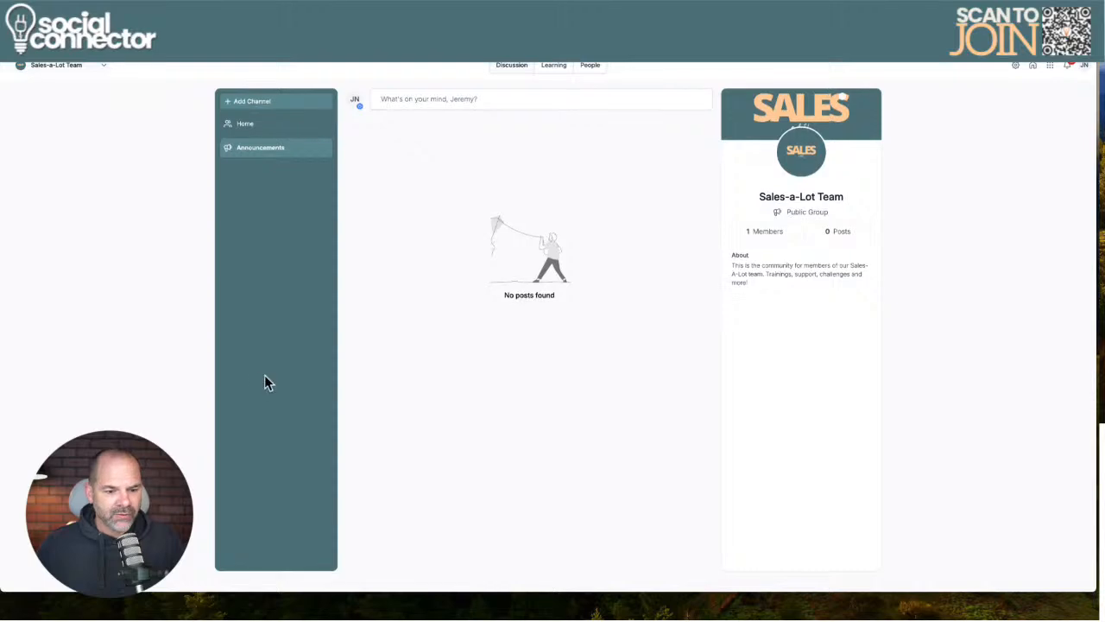
left_click(1015, 66)
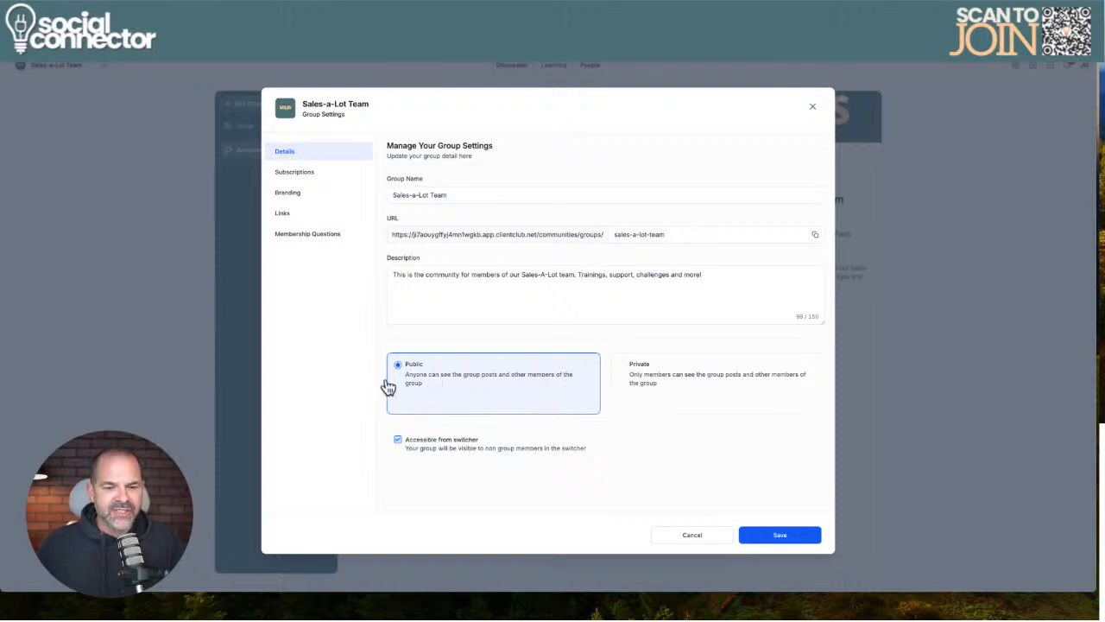
left_click(720, 381)
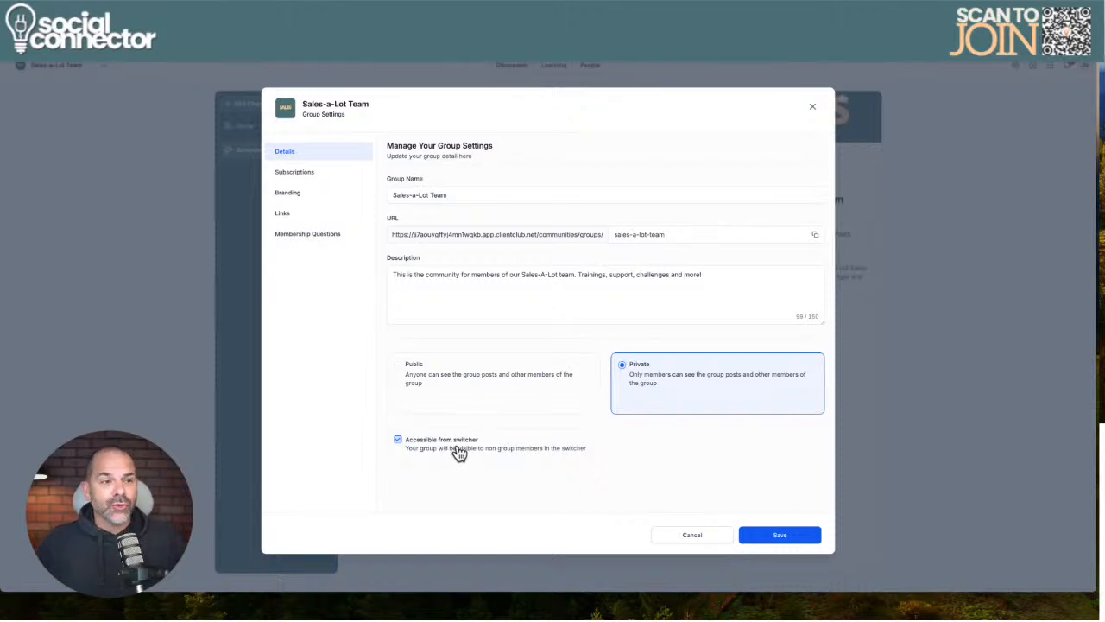
left_click(701, 538)
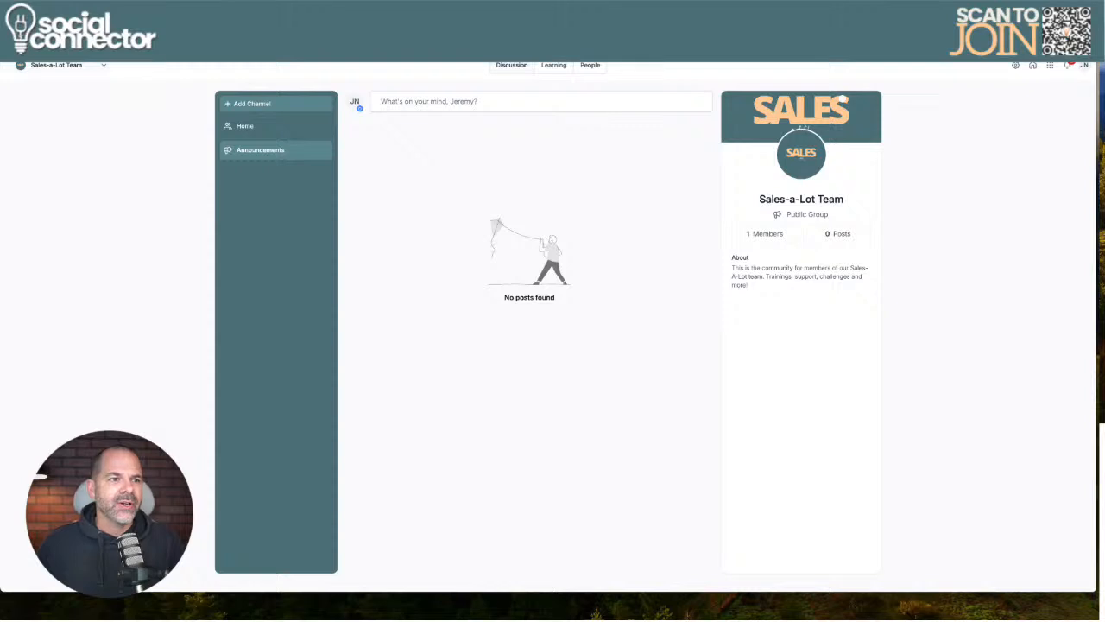
Enable Communities Gamification with All New UI Experience in the account's Labs settings and reload the Sales-a-Lot Team community page
left_click(138, 19)
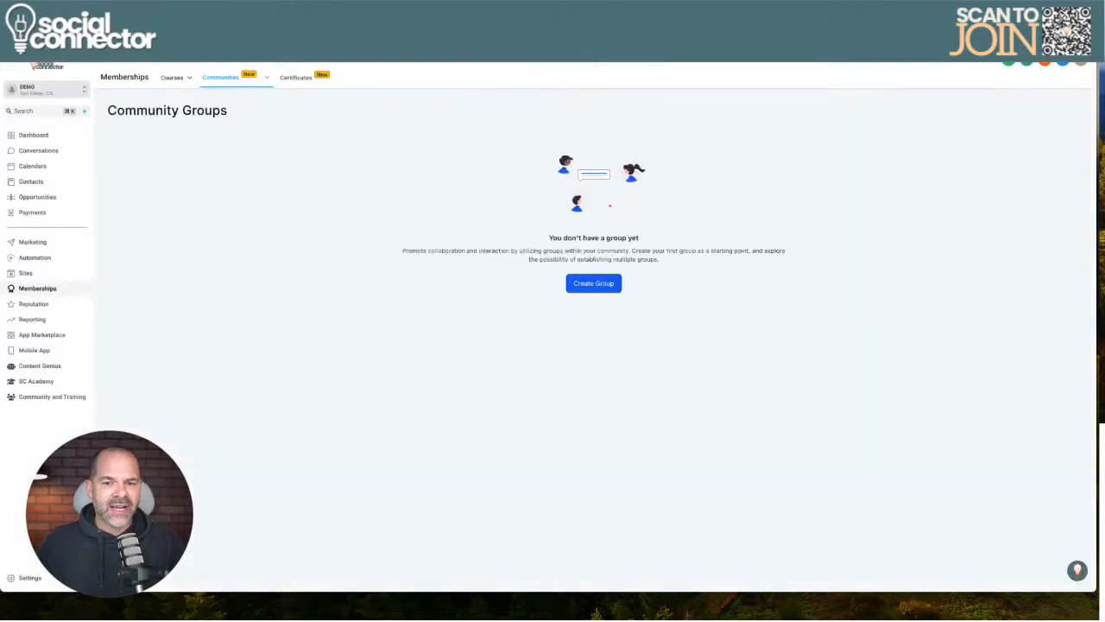
left_click(30, 580)
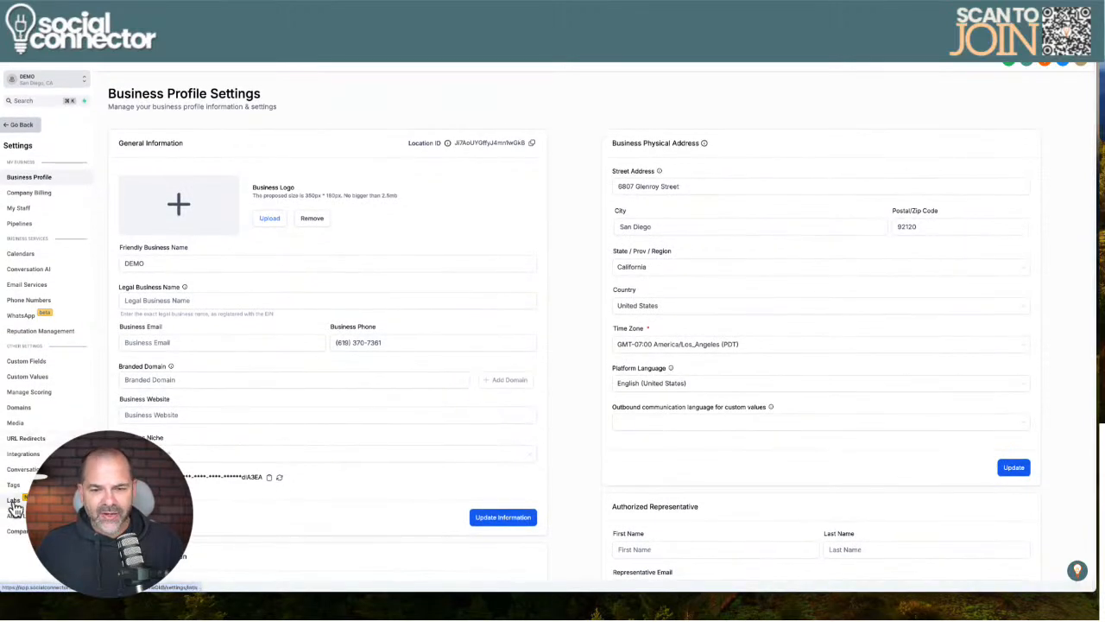
left_click(12, 502)
scroll(561, 422, "down", 5)
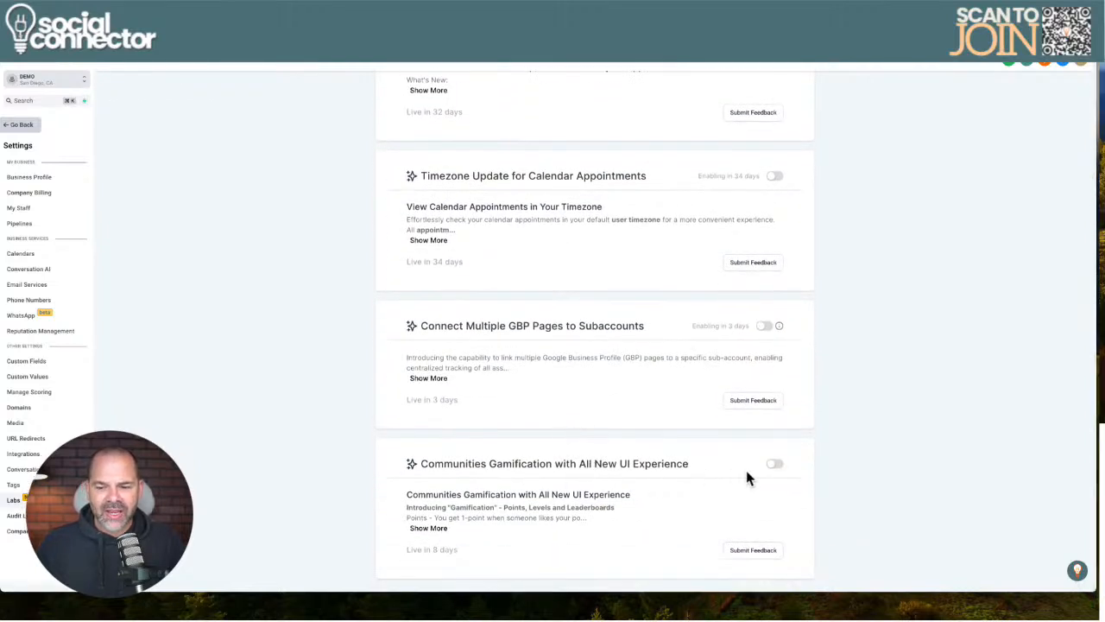
left_click(773, 464)
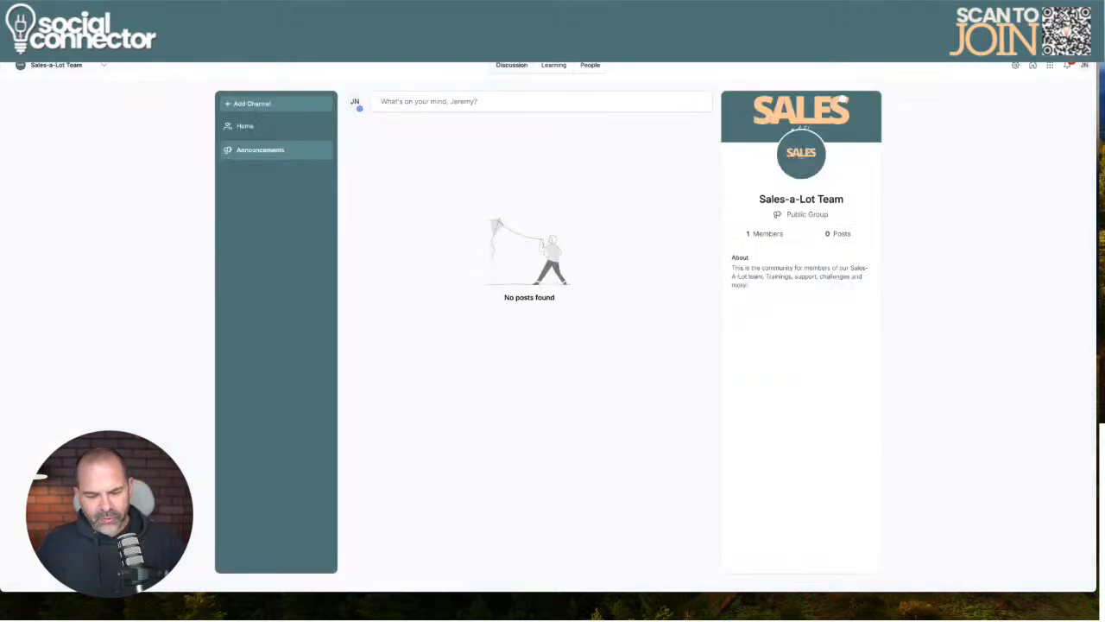
key("super+r")
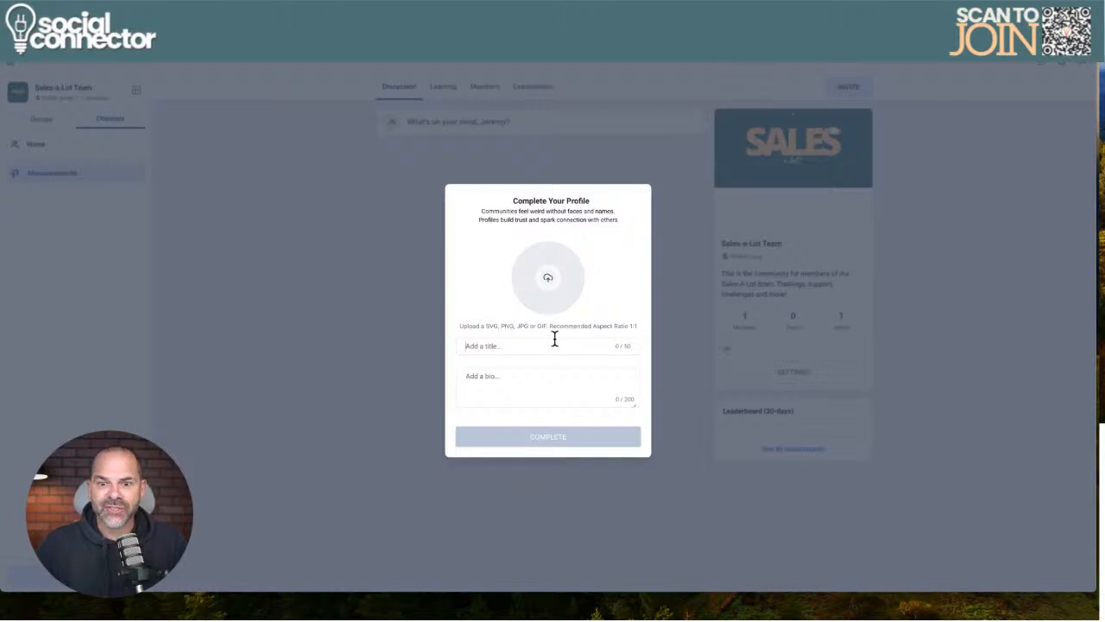
Complete the community profile with SALES-A-LOT_logo.png as its picture, the owner's first name as title and the bio "I'm the sales-a-lot guru"
left_click(549, 283)
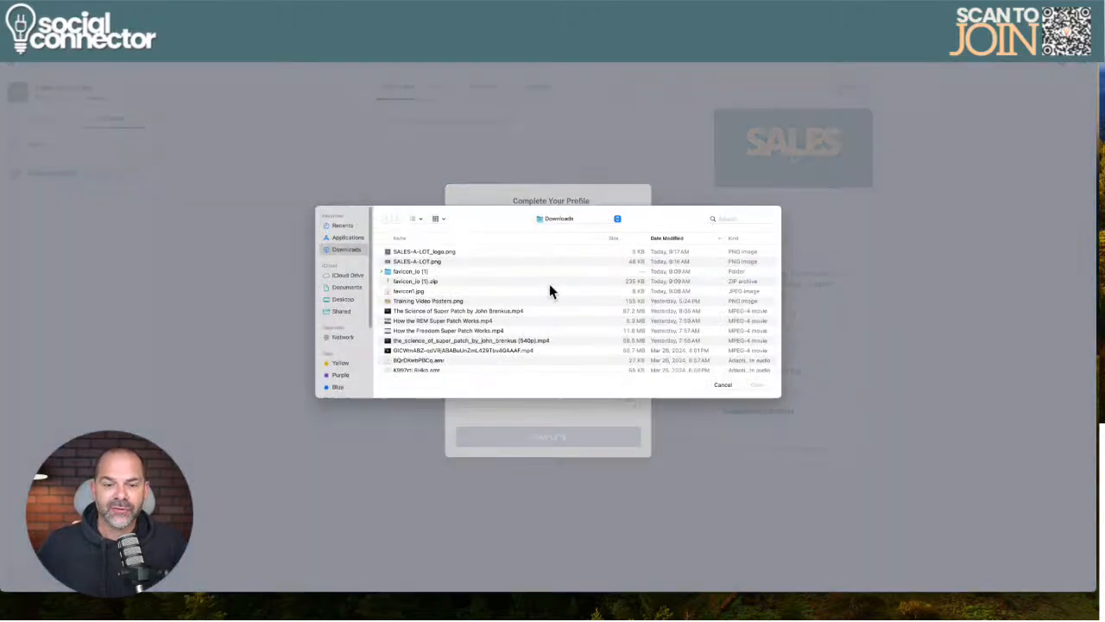
left_click(433, 252)
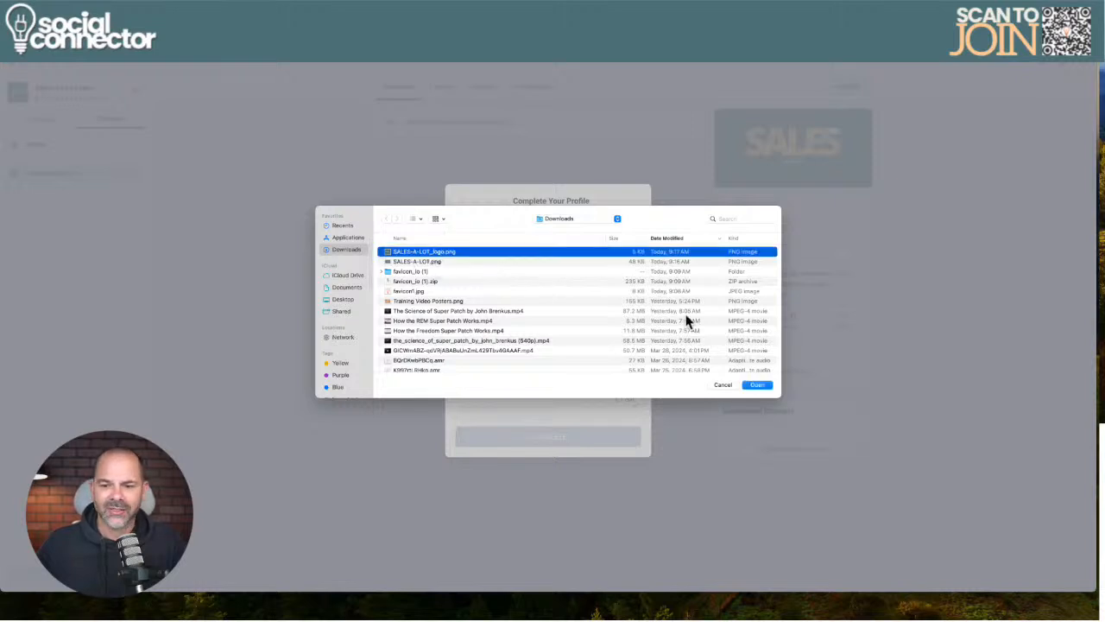
left_click(758, 383)
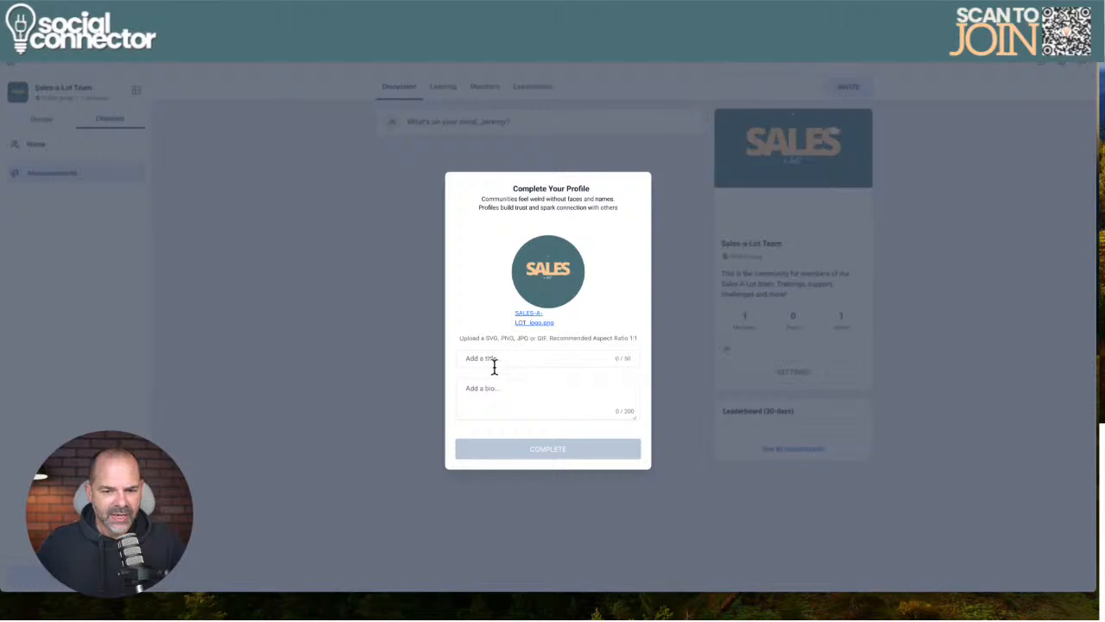
left_click(486, 361)
type("Jeremy")
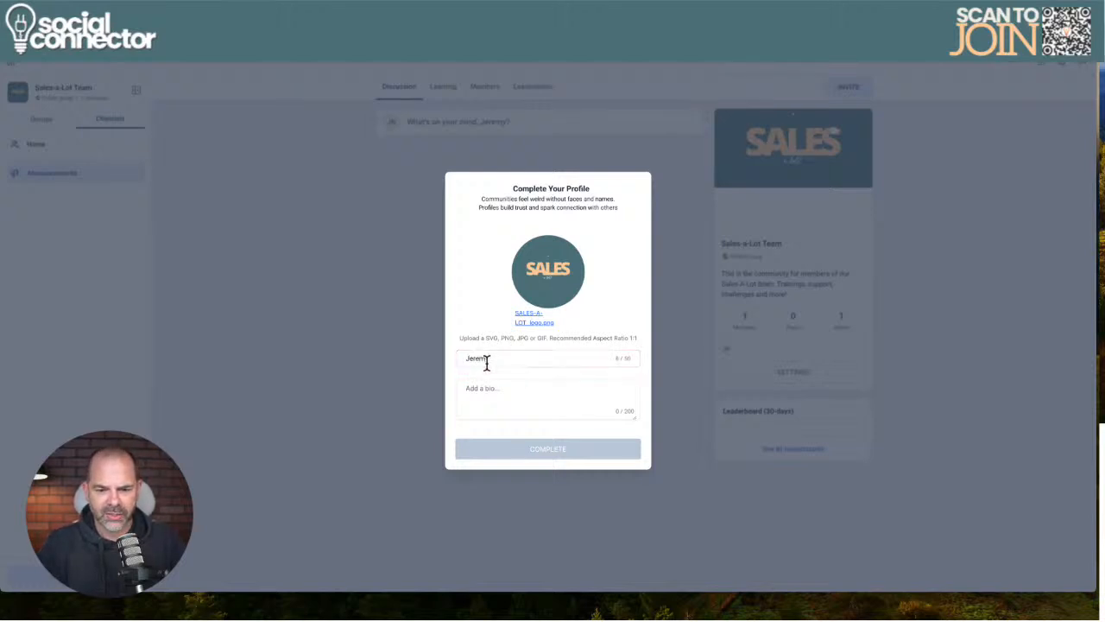
type("I'm the sales-a-lot guru")
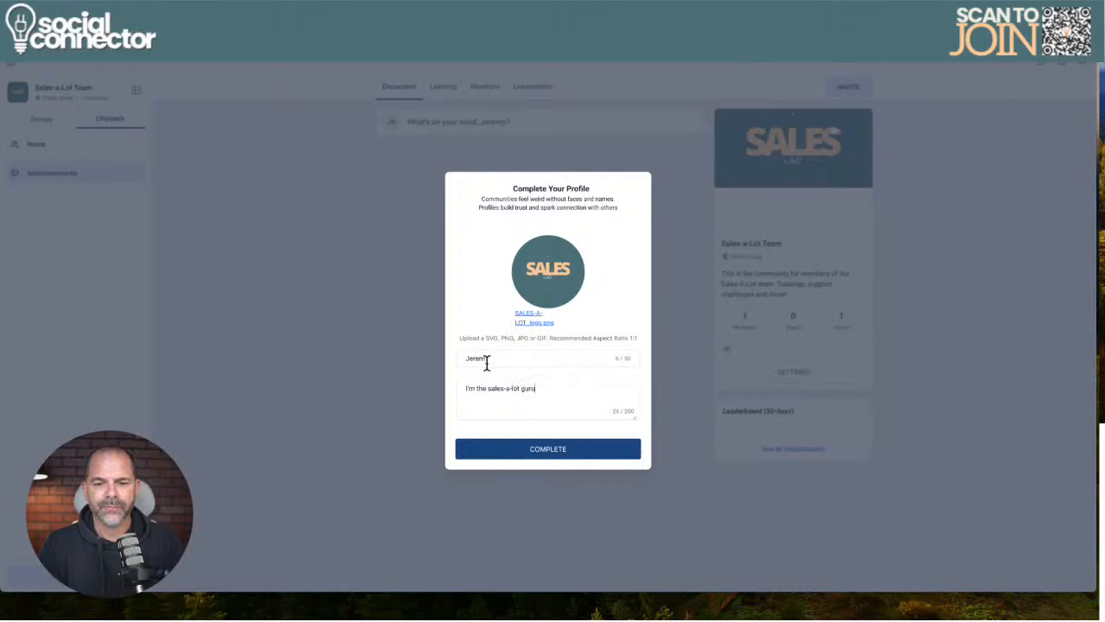
left_click(553, 449)
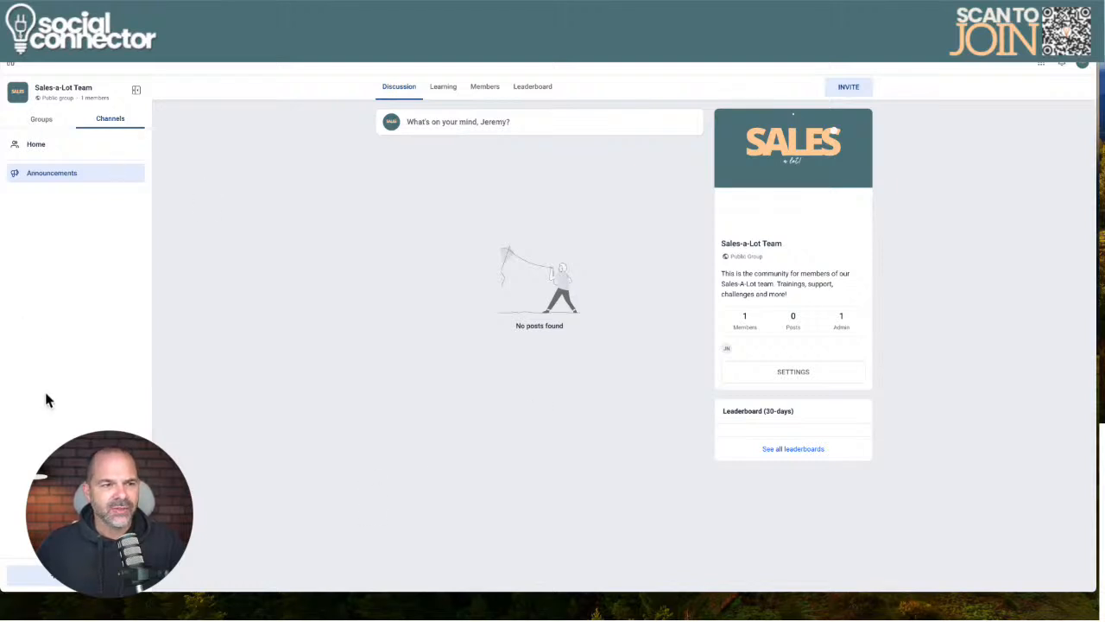
Create a channel named Trainings with the description "Every Live Training Right Here!" and the light bulb icon
left_click(52, 122)
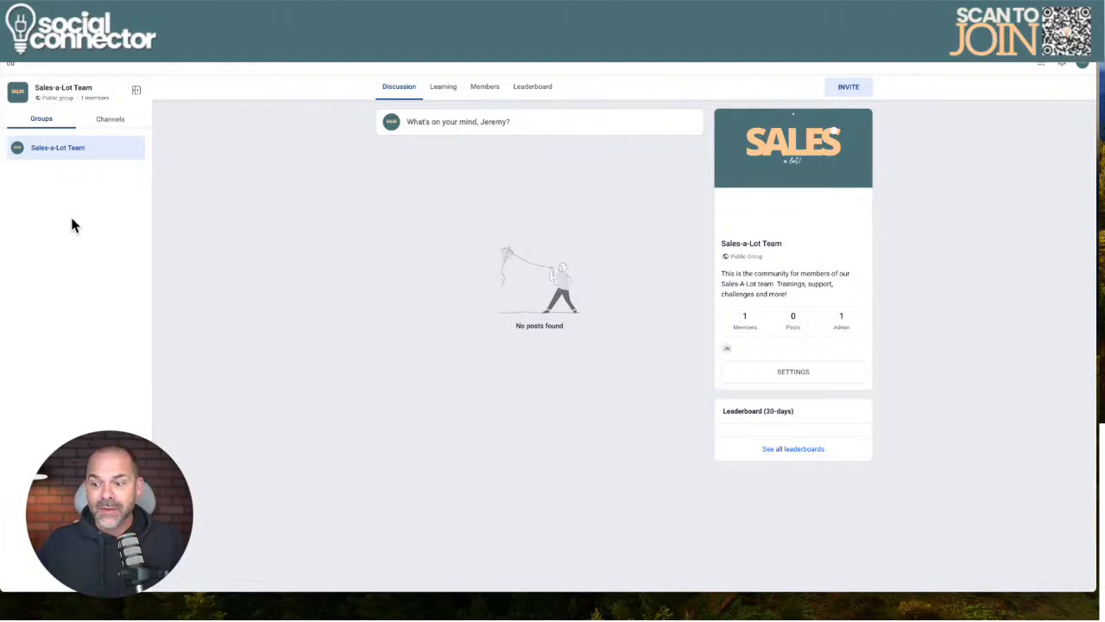
left_click(112, 121)
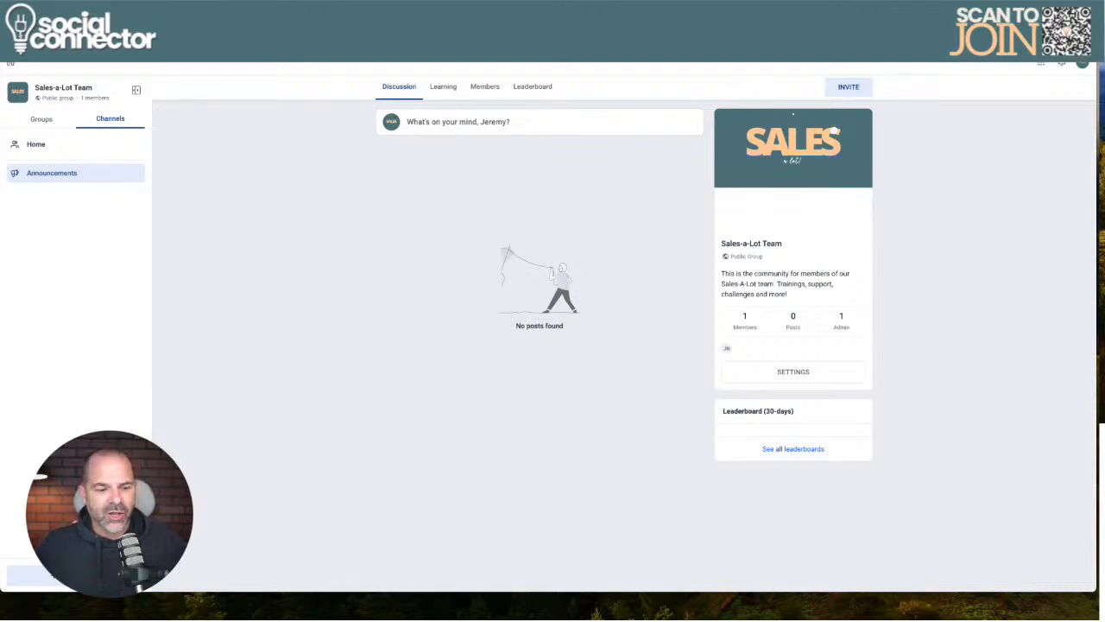
left_click(76, 575)
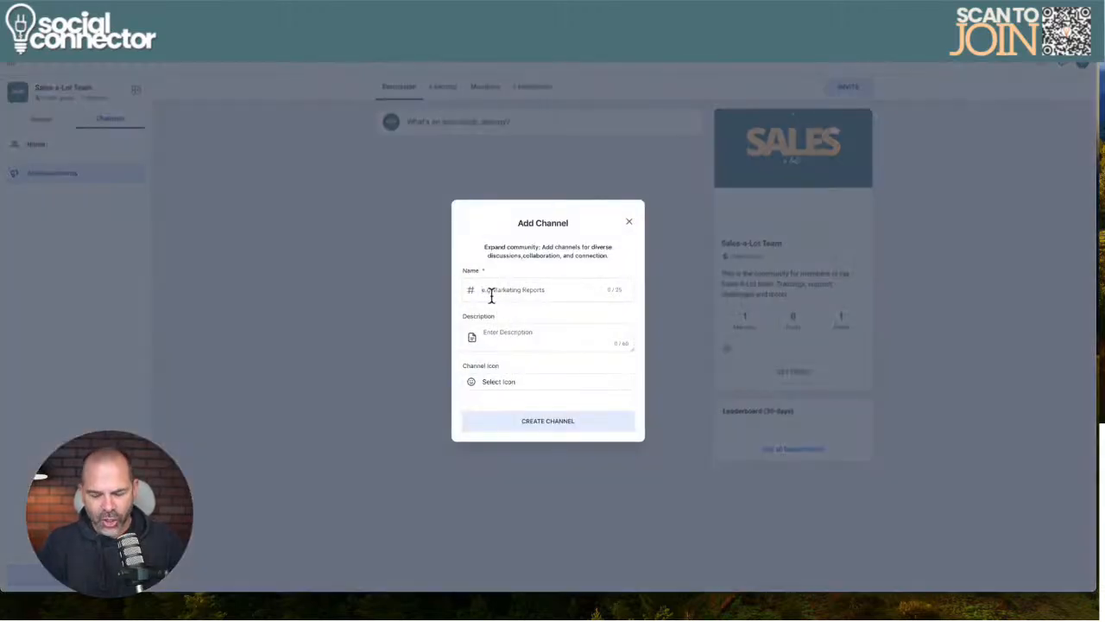
type("I")
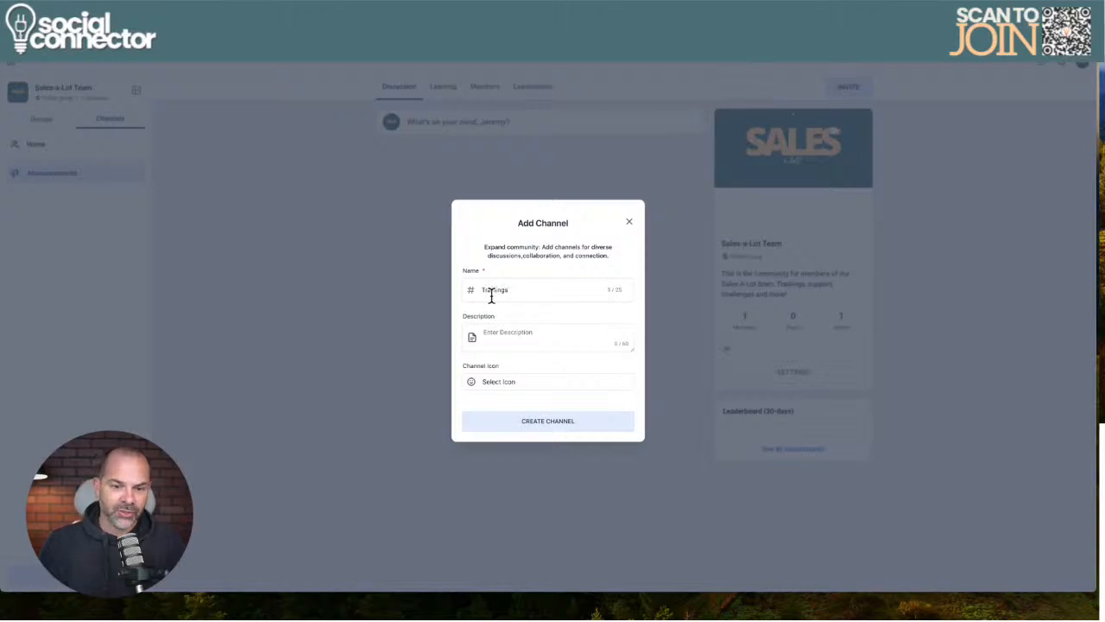
left_click(494, 330)
type("Every Live Tra")
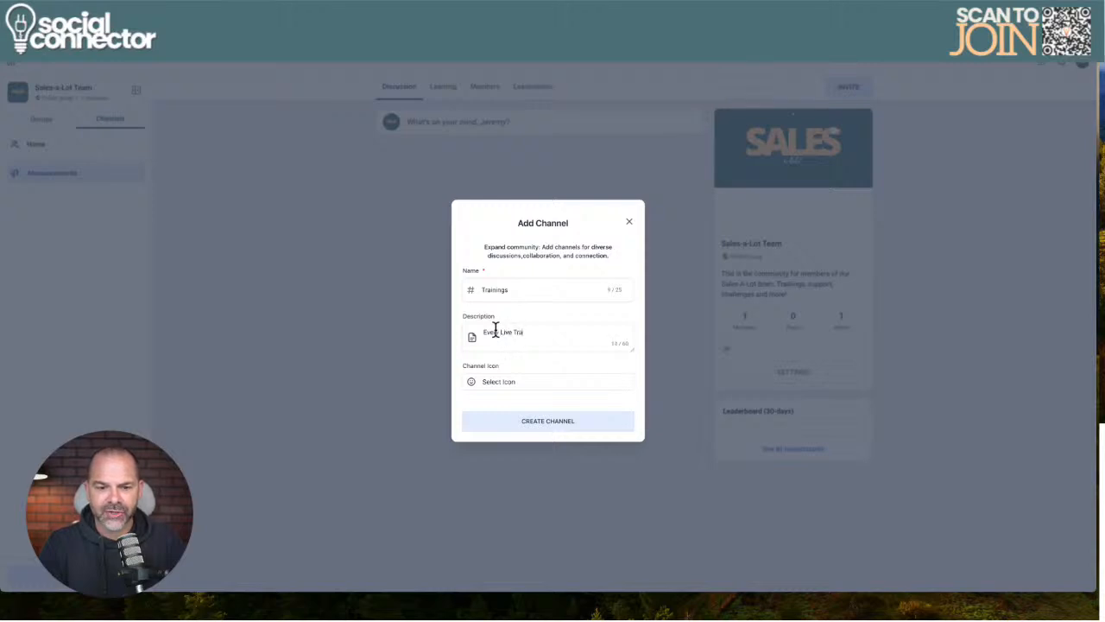
type("ining Right Here!")
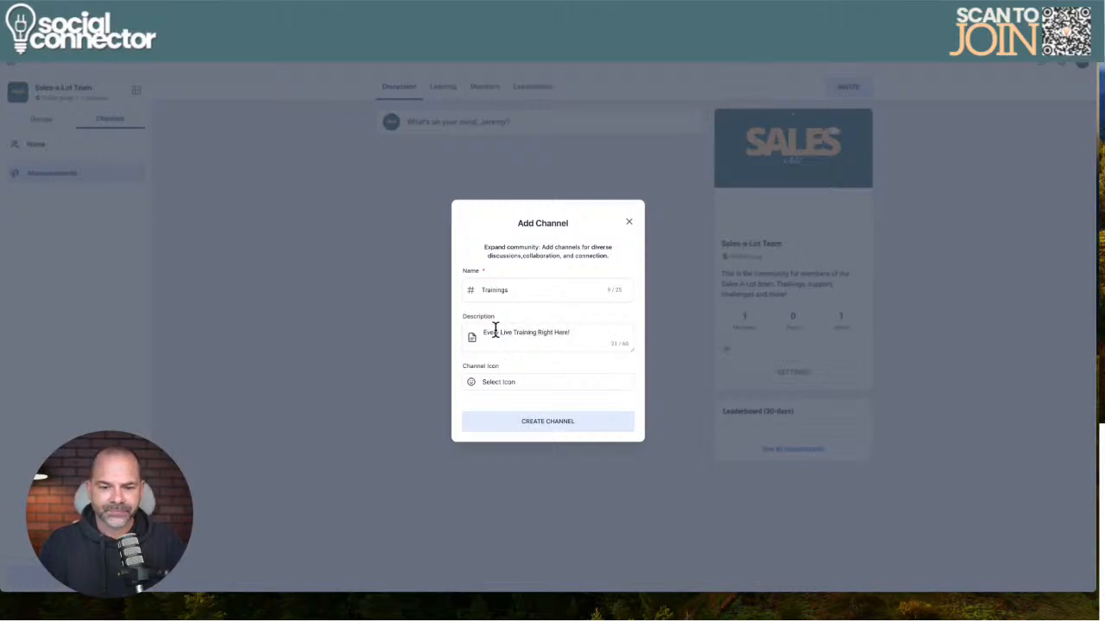
left_click(489, 382)
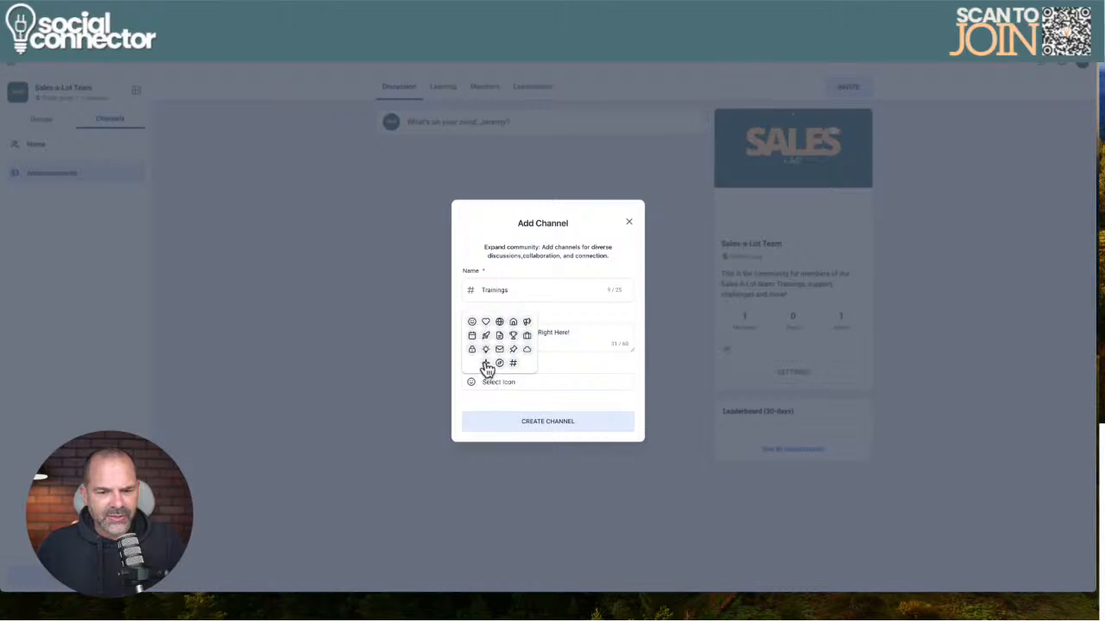
left_click(485, 350)
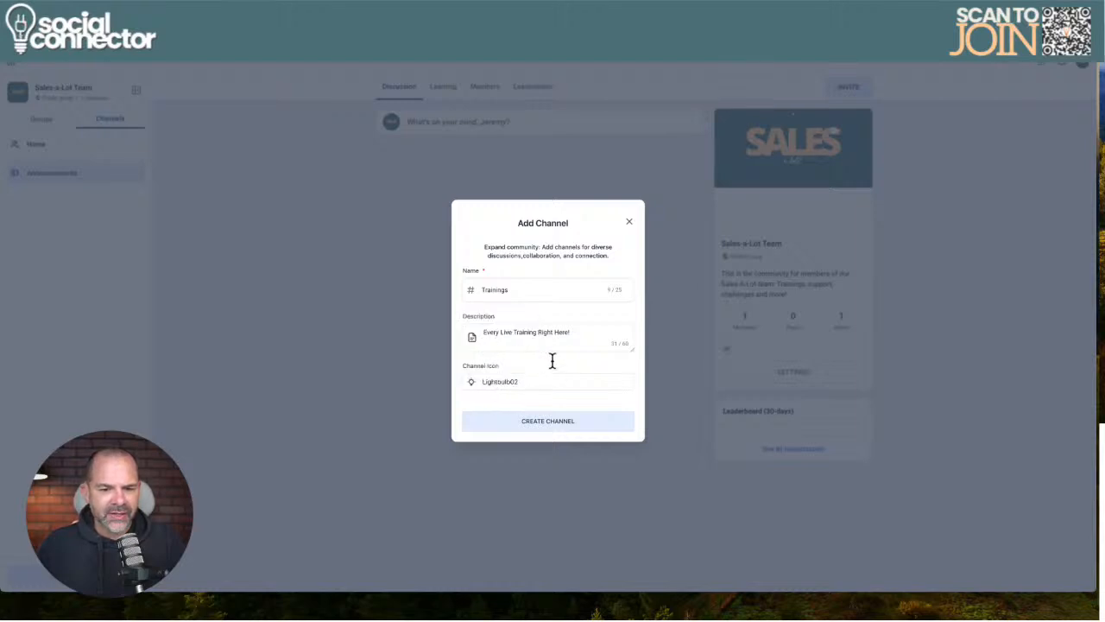
left_click(557, 433)
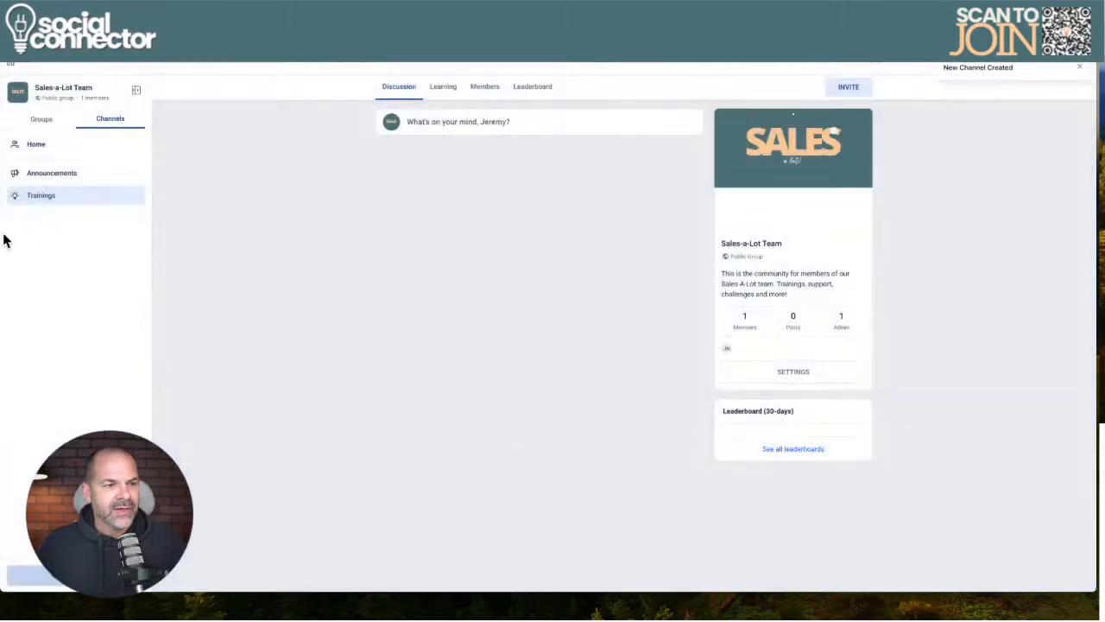
mouse_move(84, 205)
left_mouse_down()
mouse_move(81, 175)
mouse_move(83, 204)
left_mouse_up()
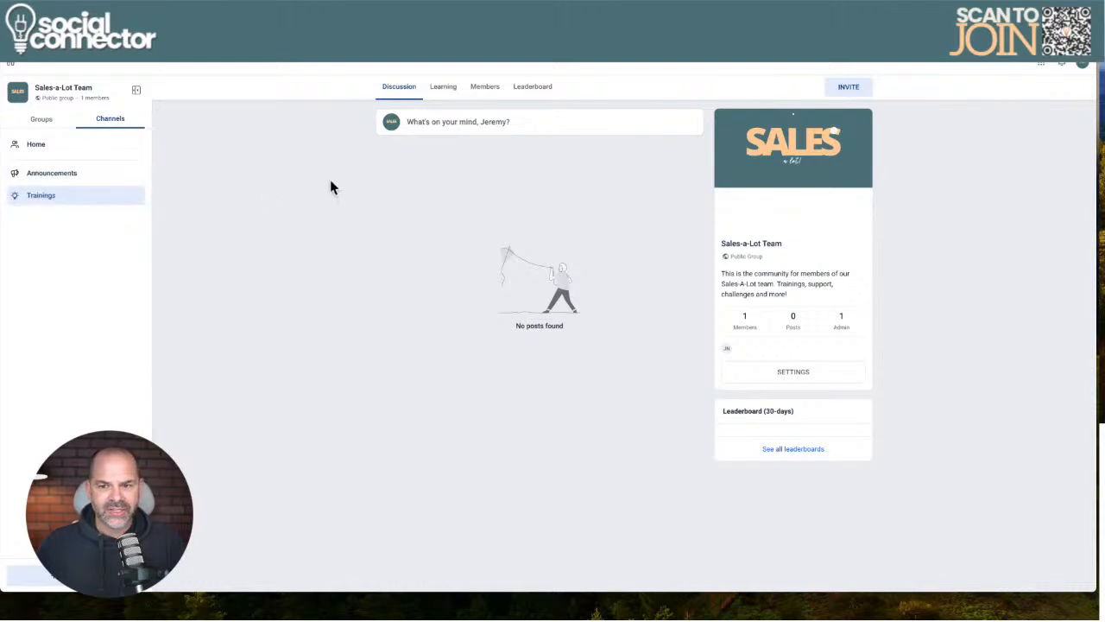
left_click(805, 380)
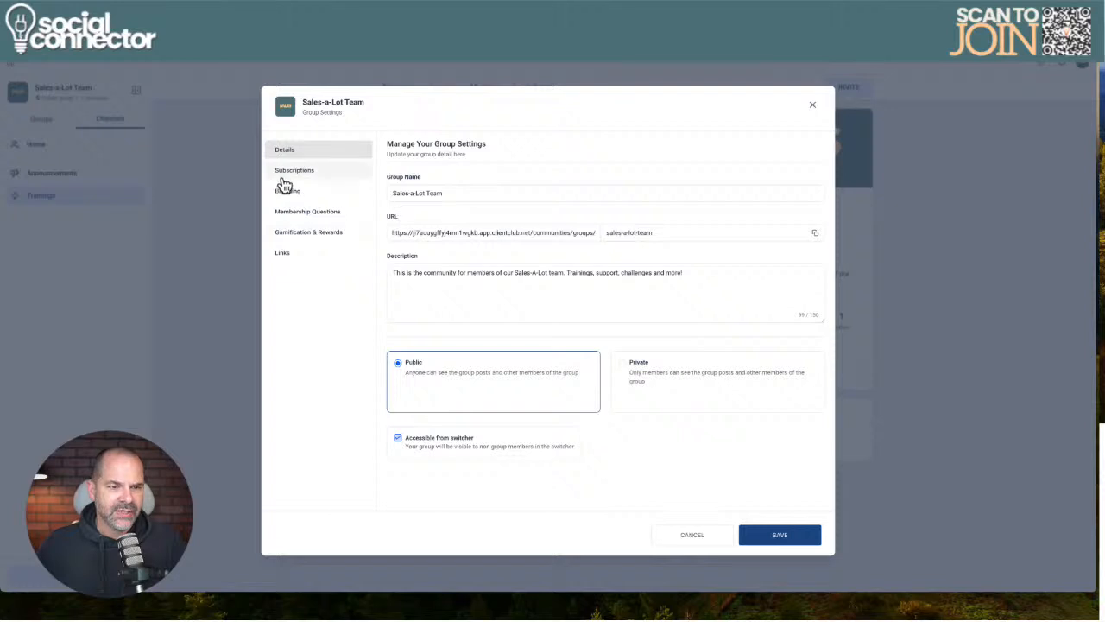
left_click(307, 261)
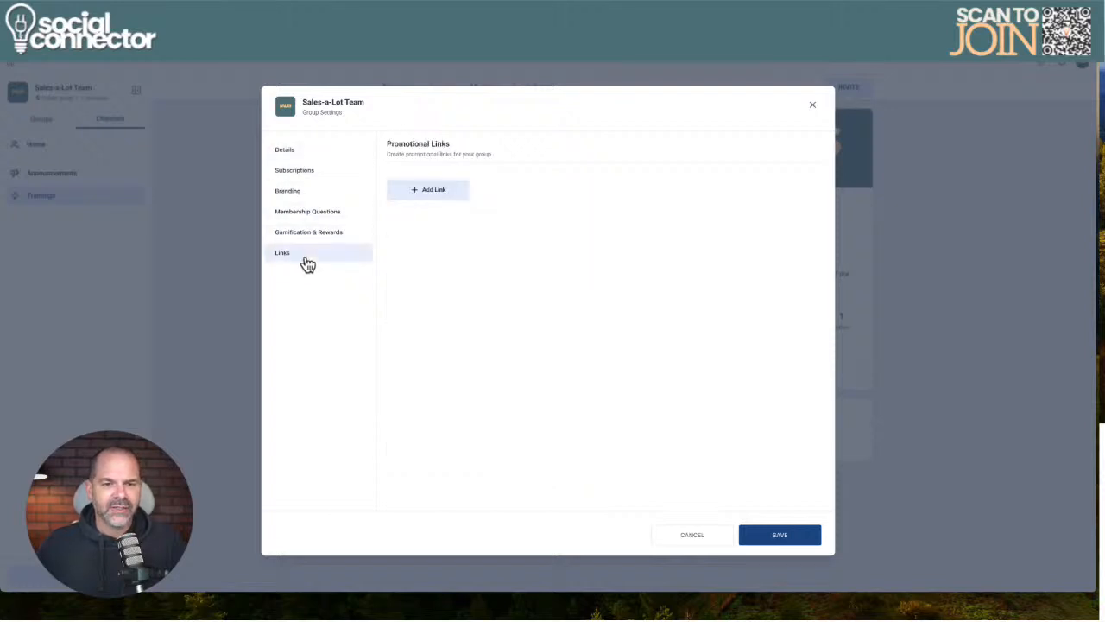
left_click(423, 193)
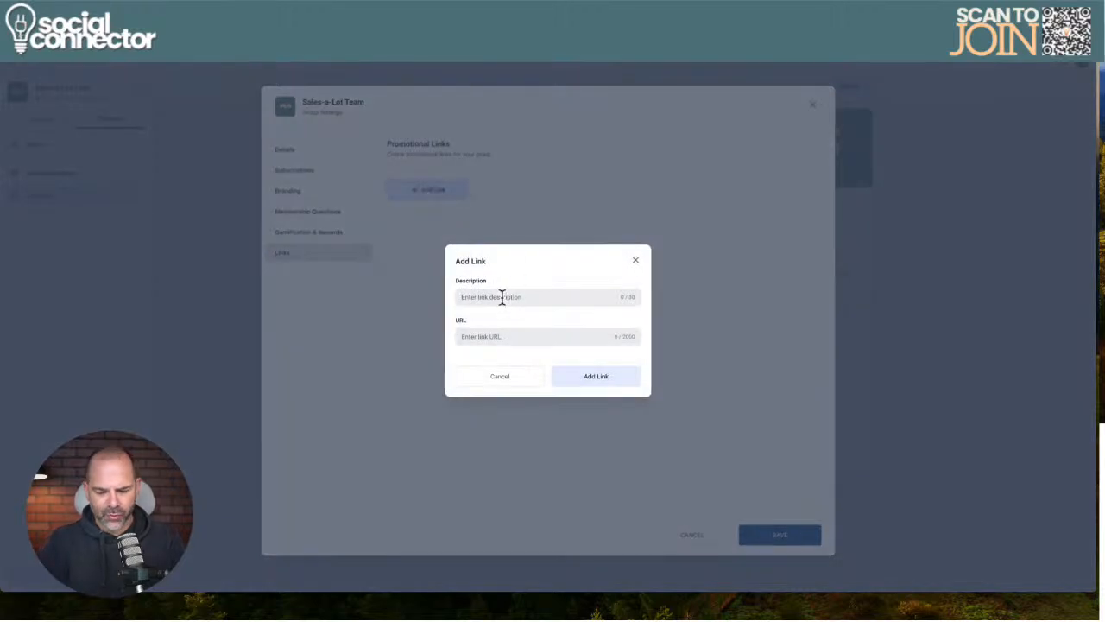
type("Sales-A-Lot")
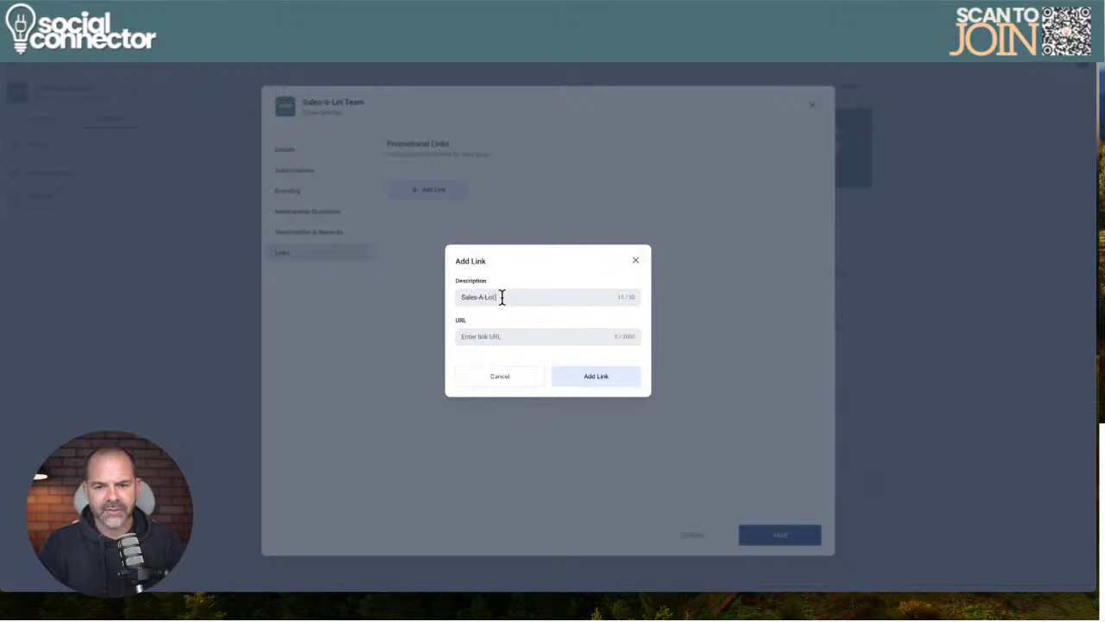
type("roup")
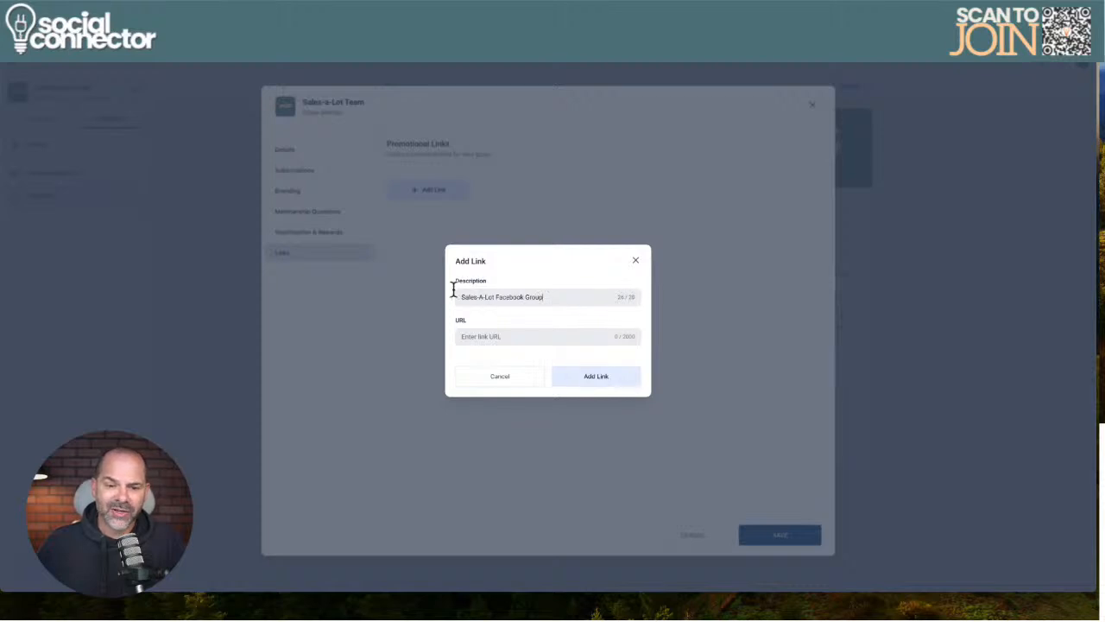
left_click(486, 335)
type("ht")
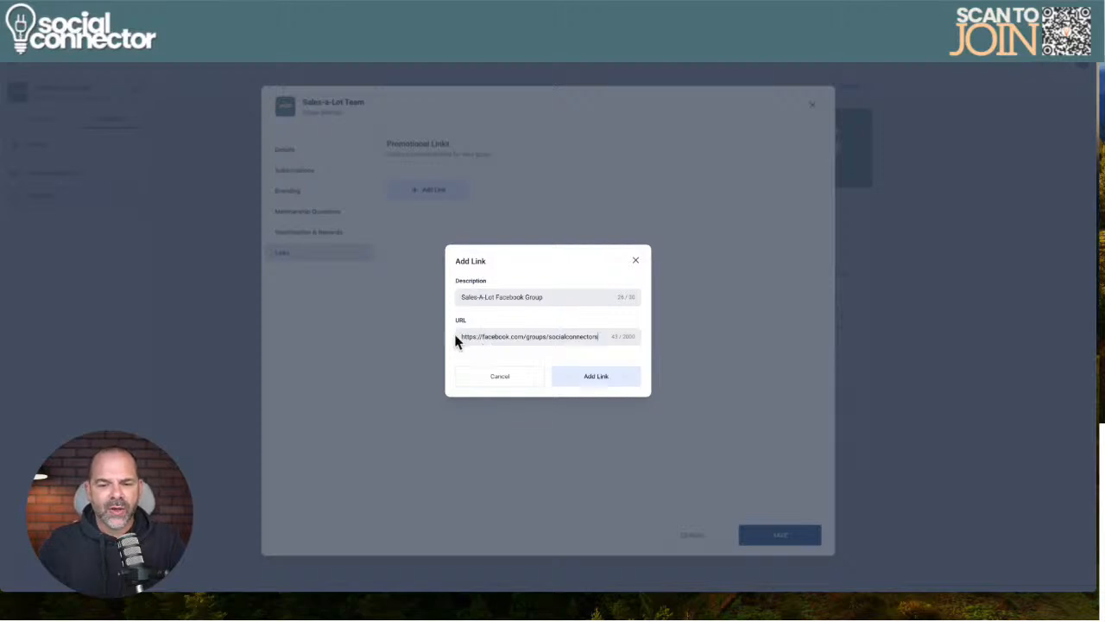
left_click(587, 377)
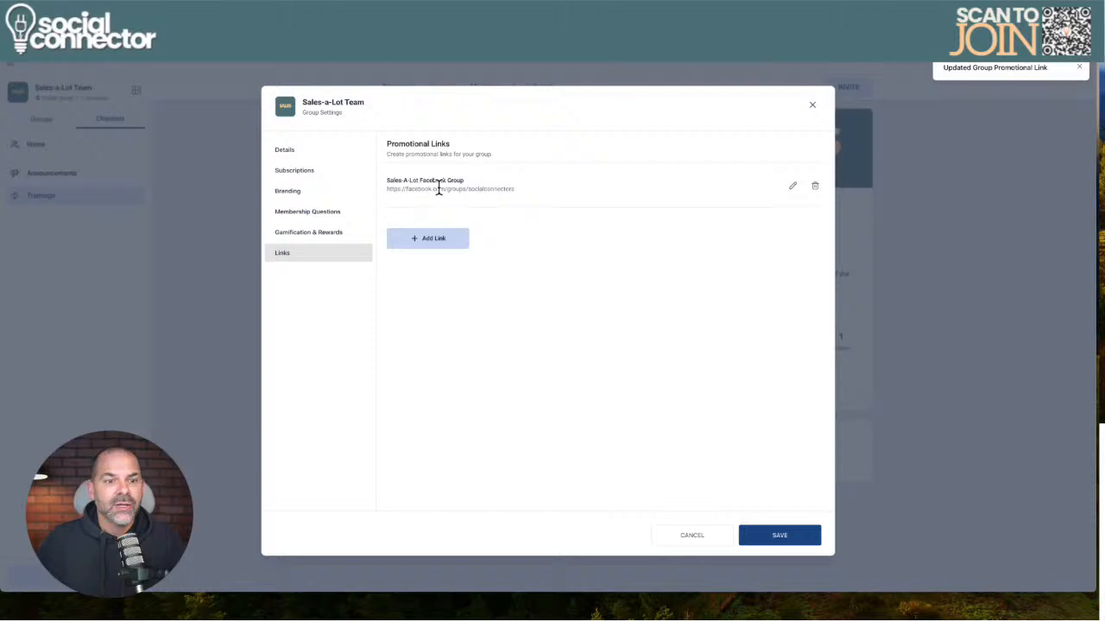
Review the group's branding, details and subscription settings, including the billing period choices for a new price, without adding one
left_click(293, 192)
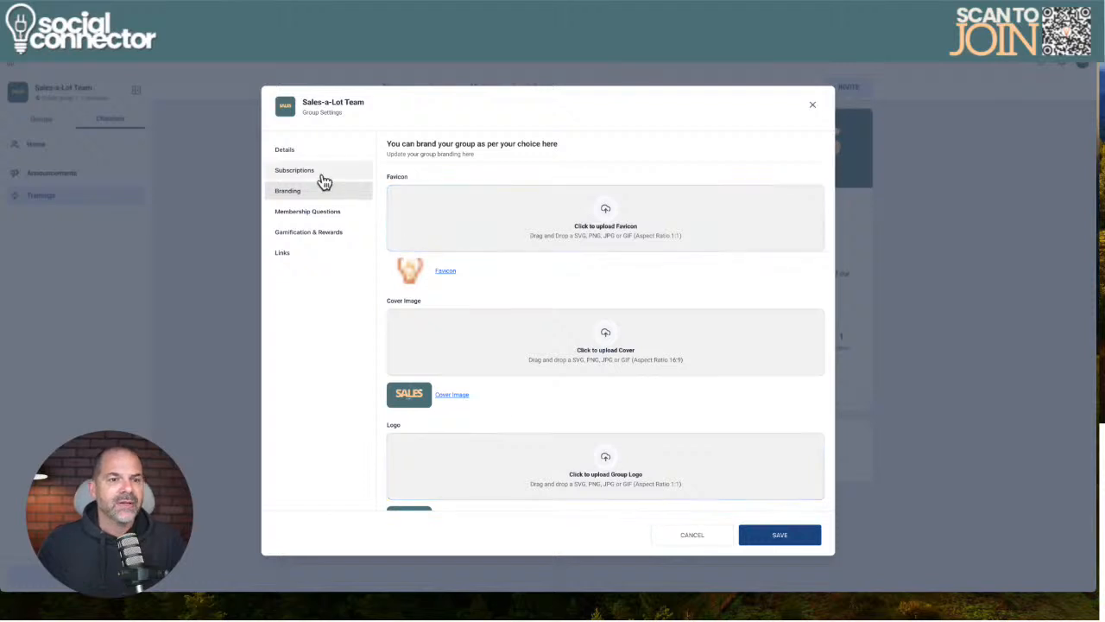
left_click(285, 151)
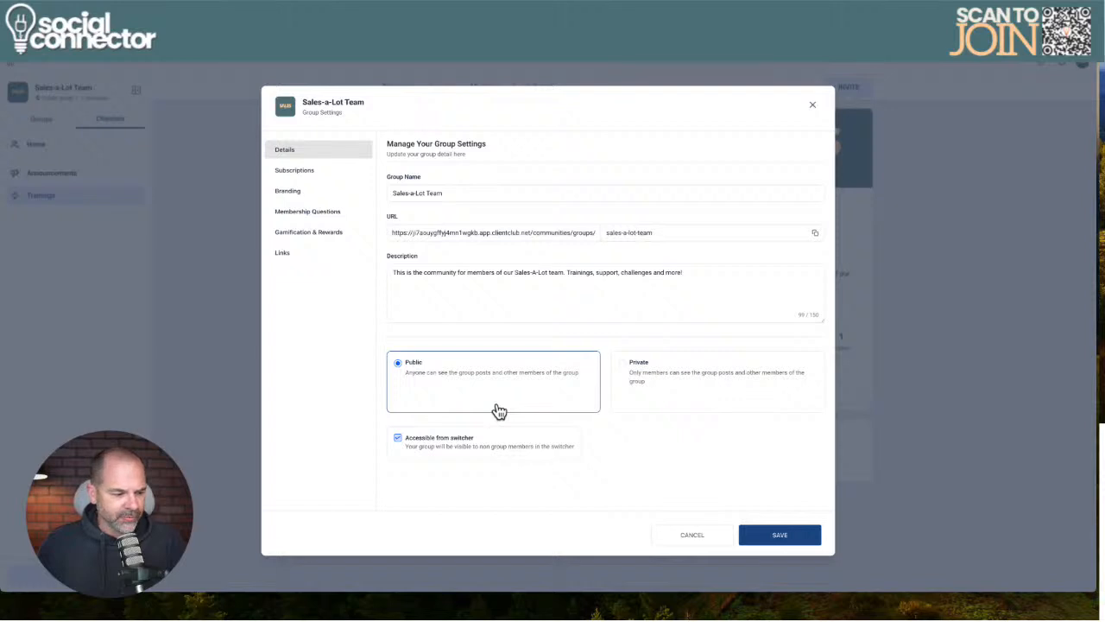
left_click(312, 175)
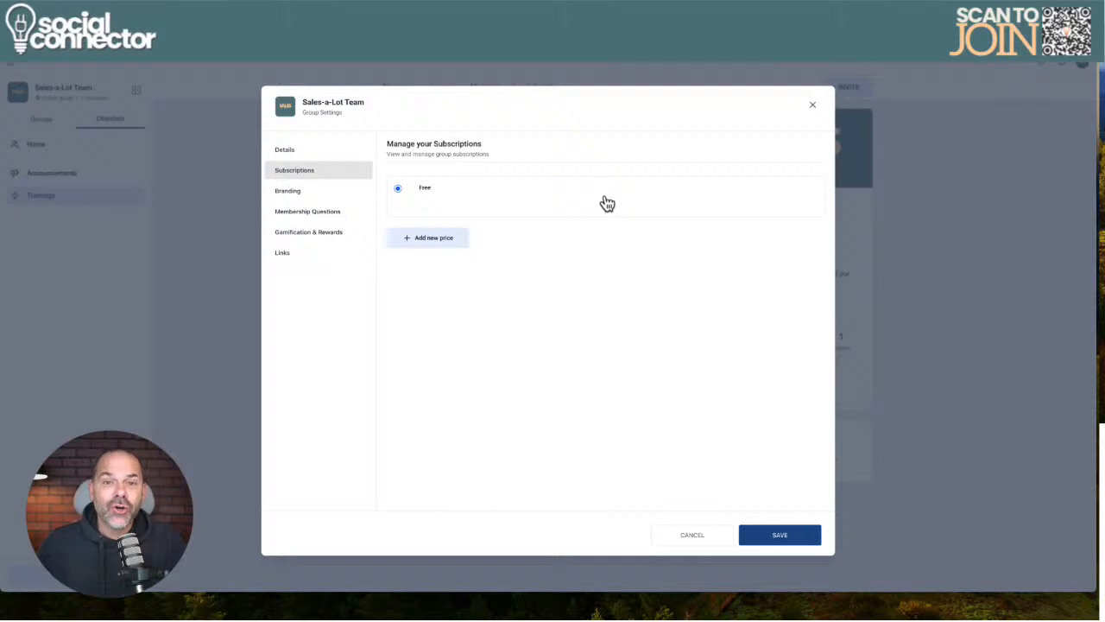
left_click(453, 247)
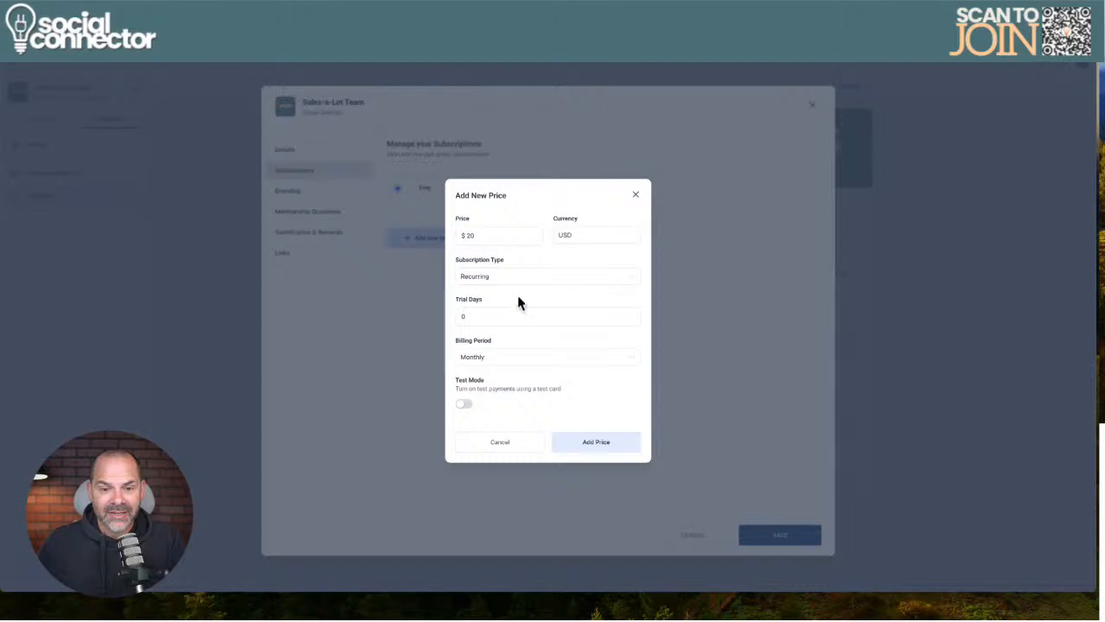
left_click(496, 364)
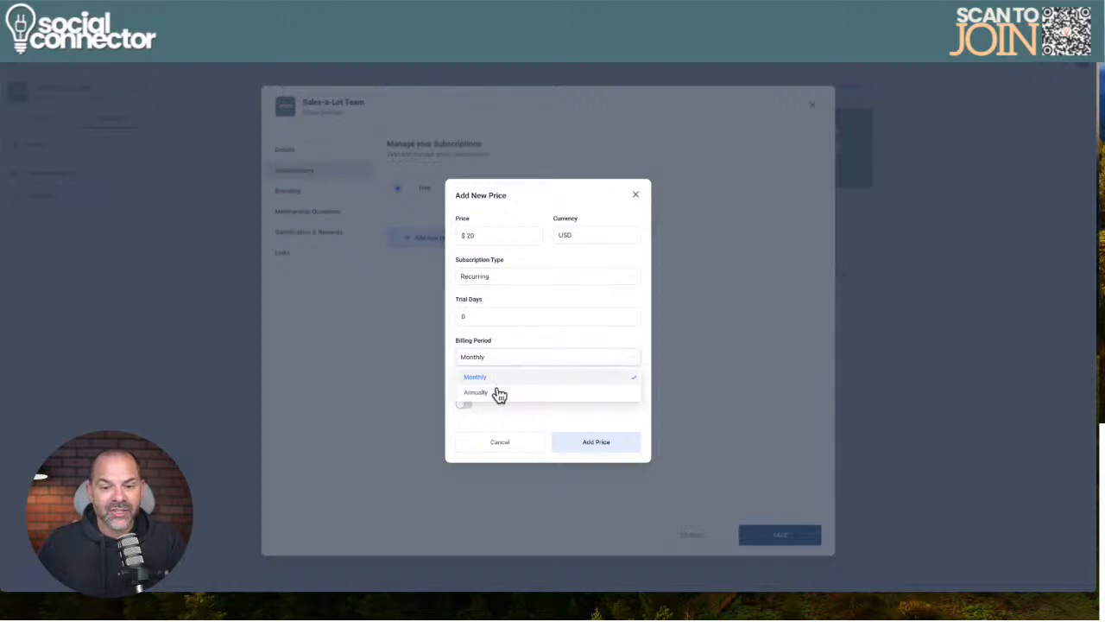
left_click(514, 259)
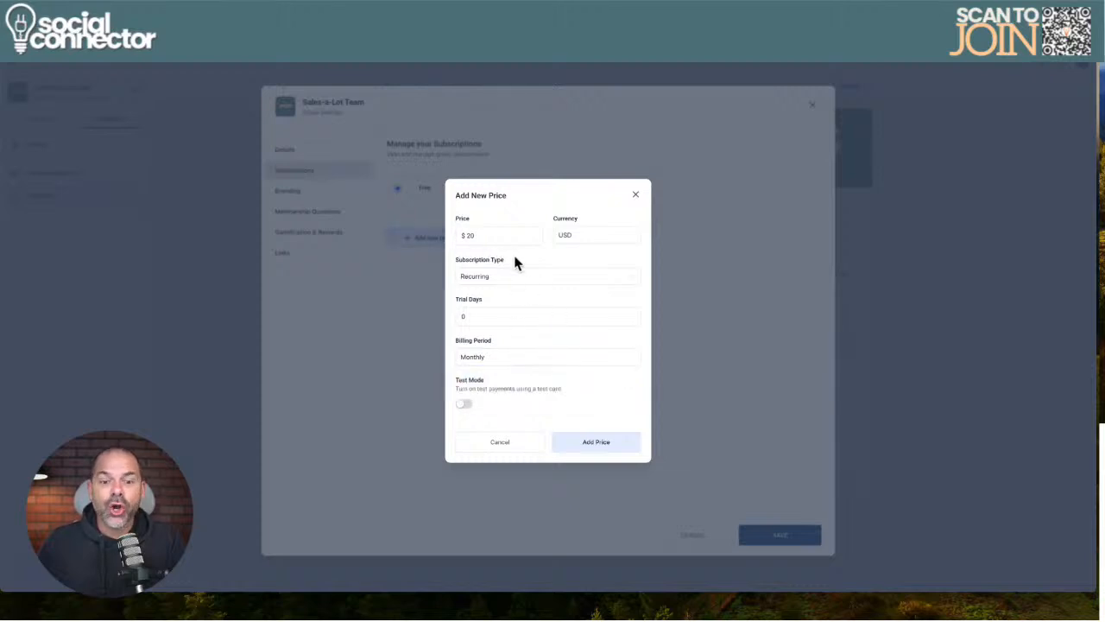
left_click(530, 443)
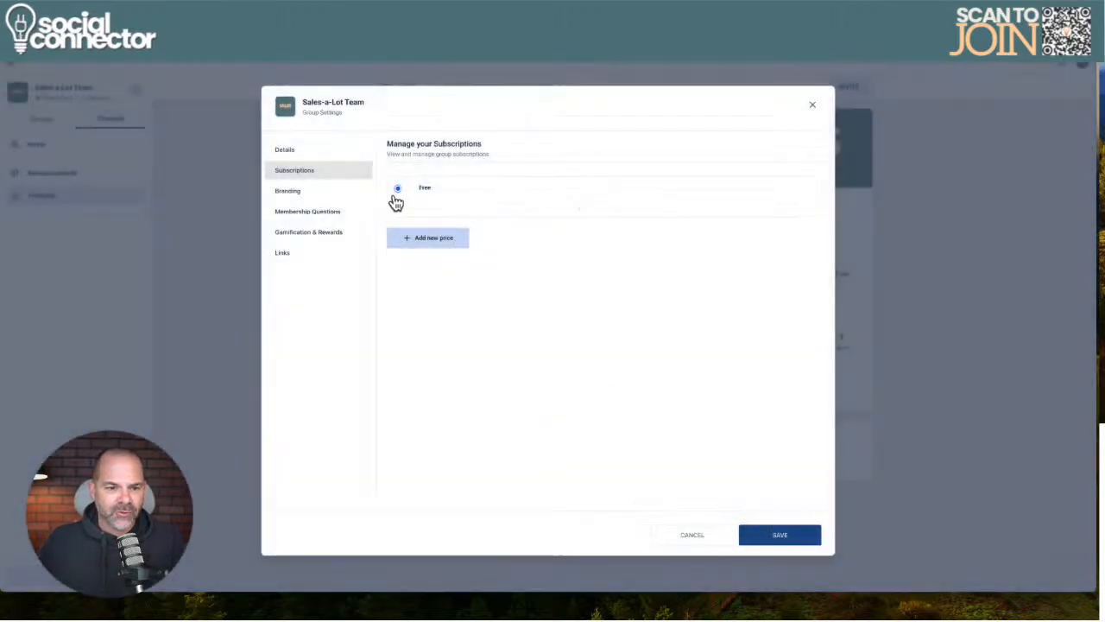
Start a new membership question for the group asking "How long have you been on the team?"
left_click(303, 219)
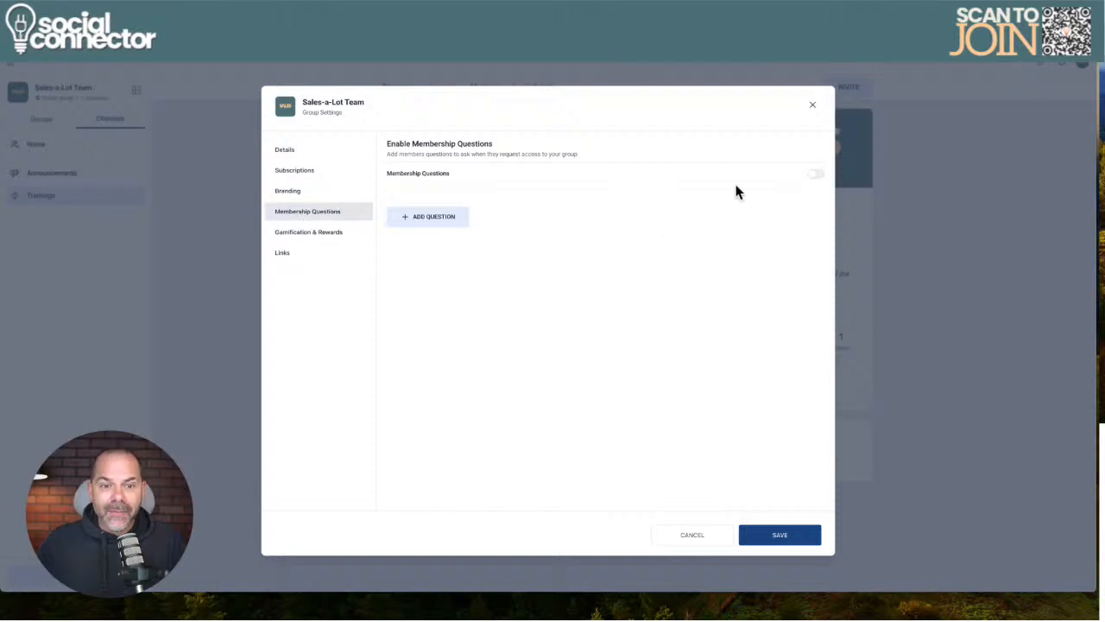
left_click(428, 219)
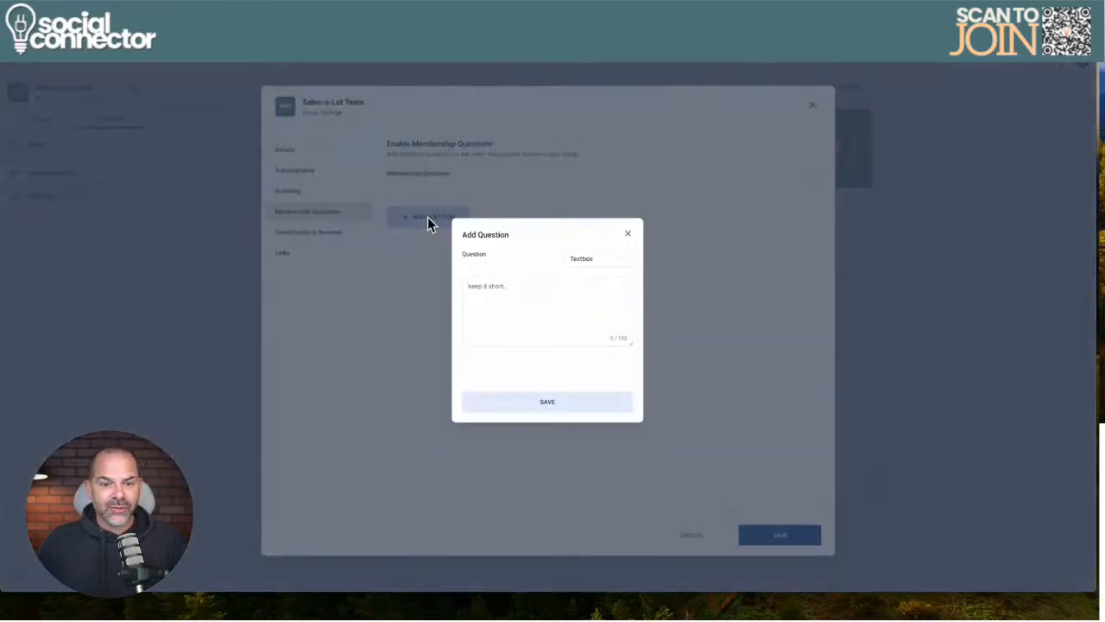
left_click(602, 268)
left_click(588, 279)
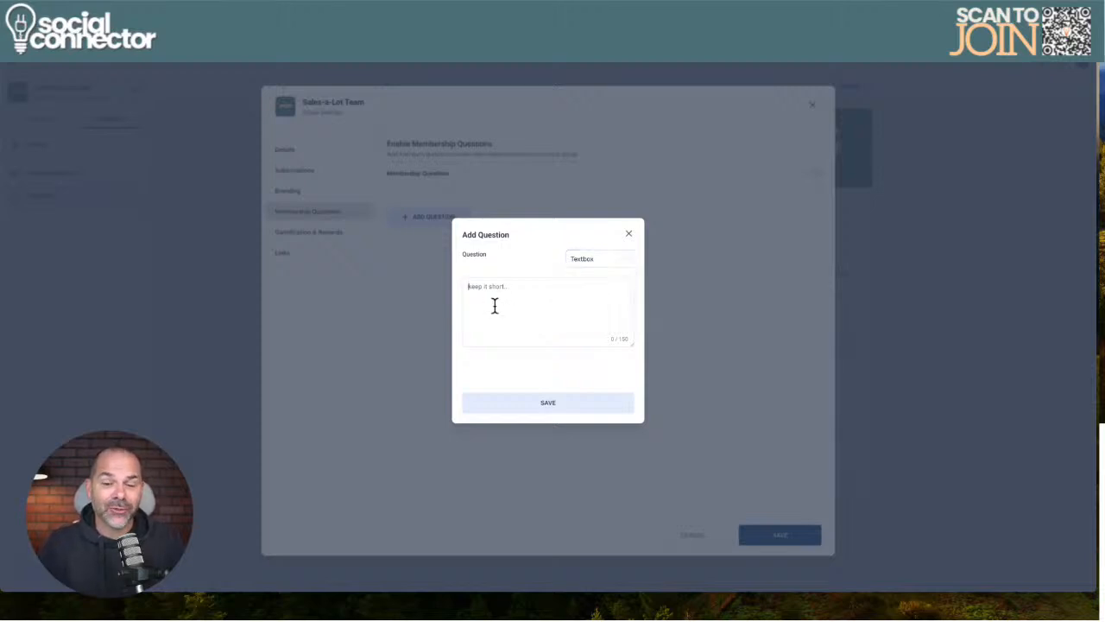
type("How long")
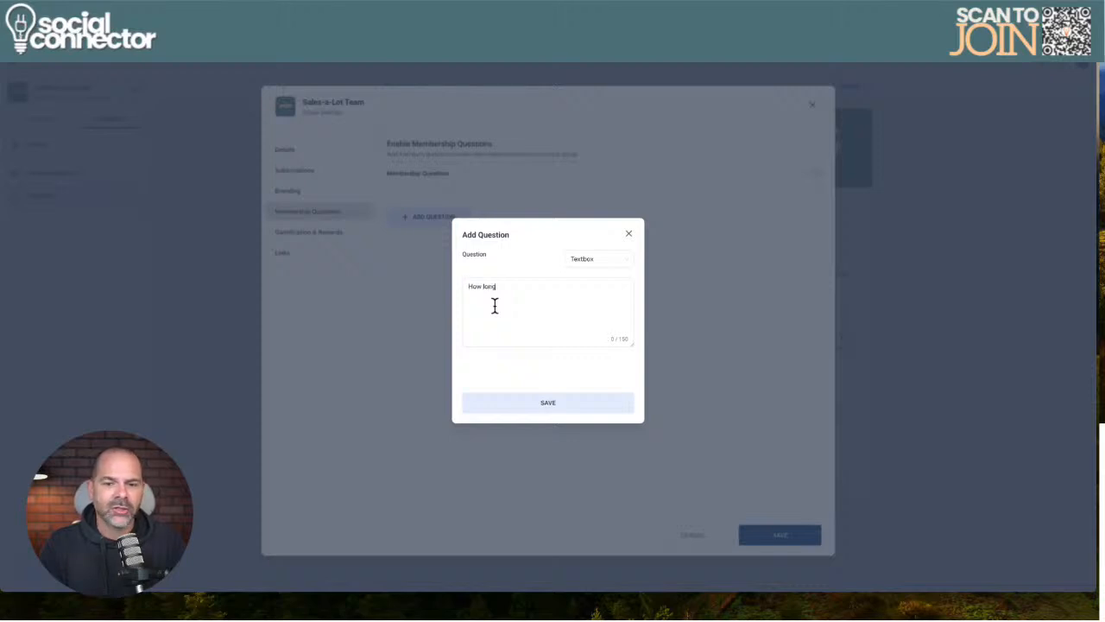
type(" have you been on the tes")
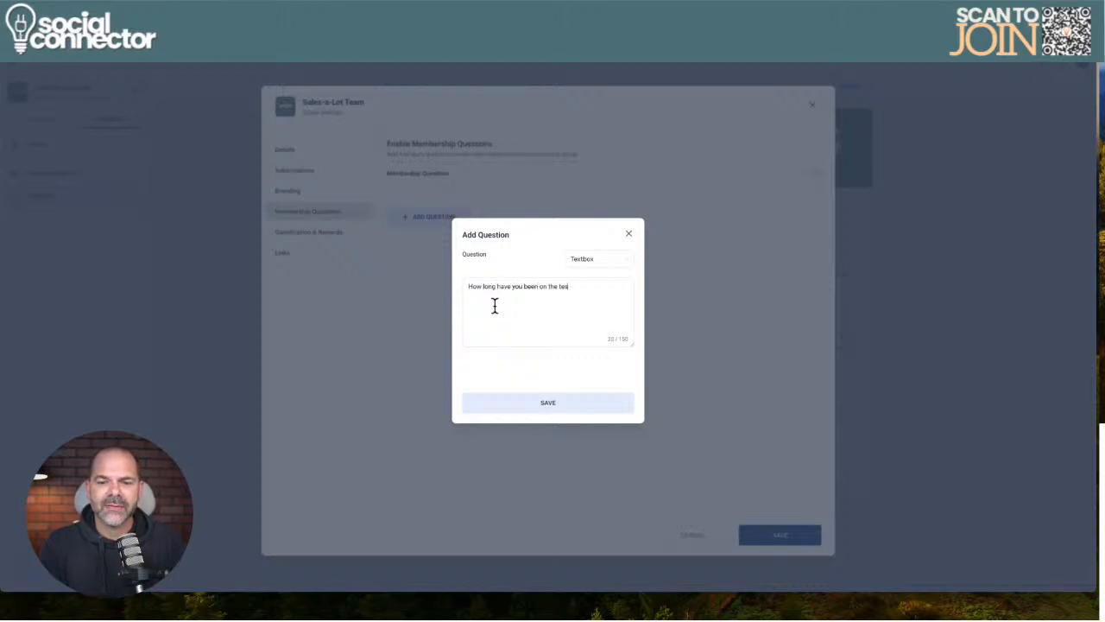
key("BackSpace")
type("am?")
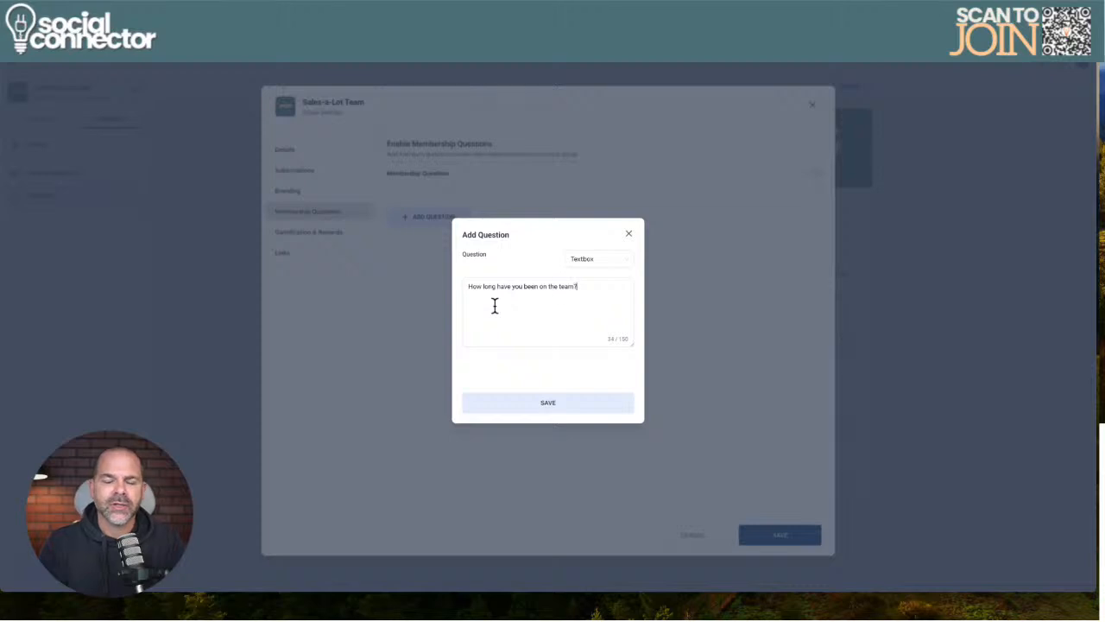
Make the question Single Select and enter "Less than one month" and "1 - 2 Months" as its first two options
left_click(582, 264)
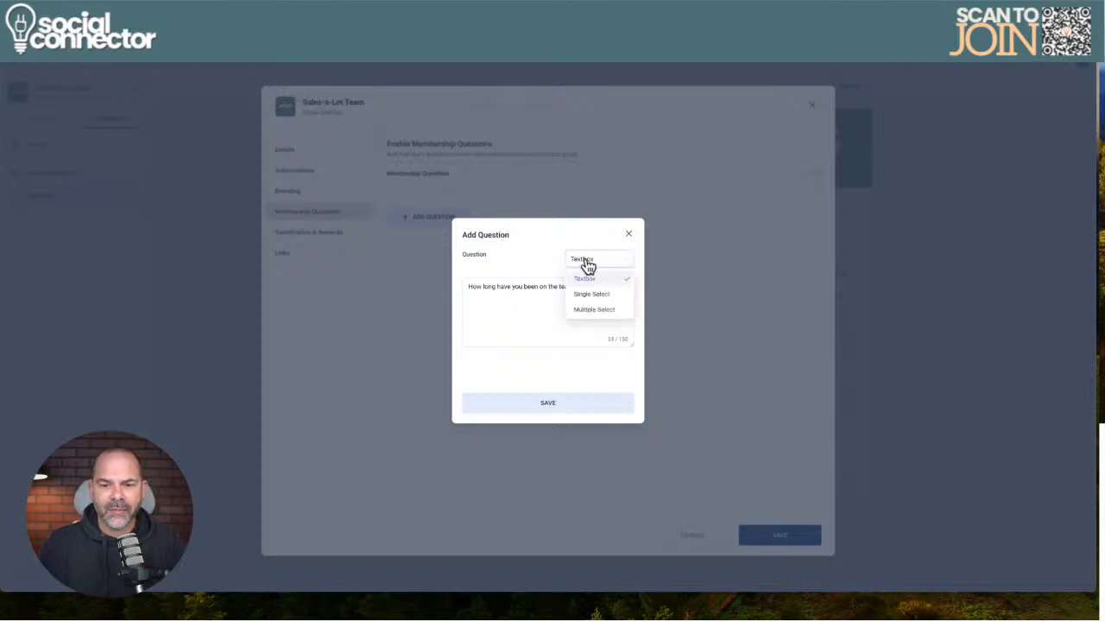
left_click(595, 294)
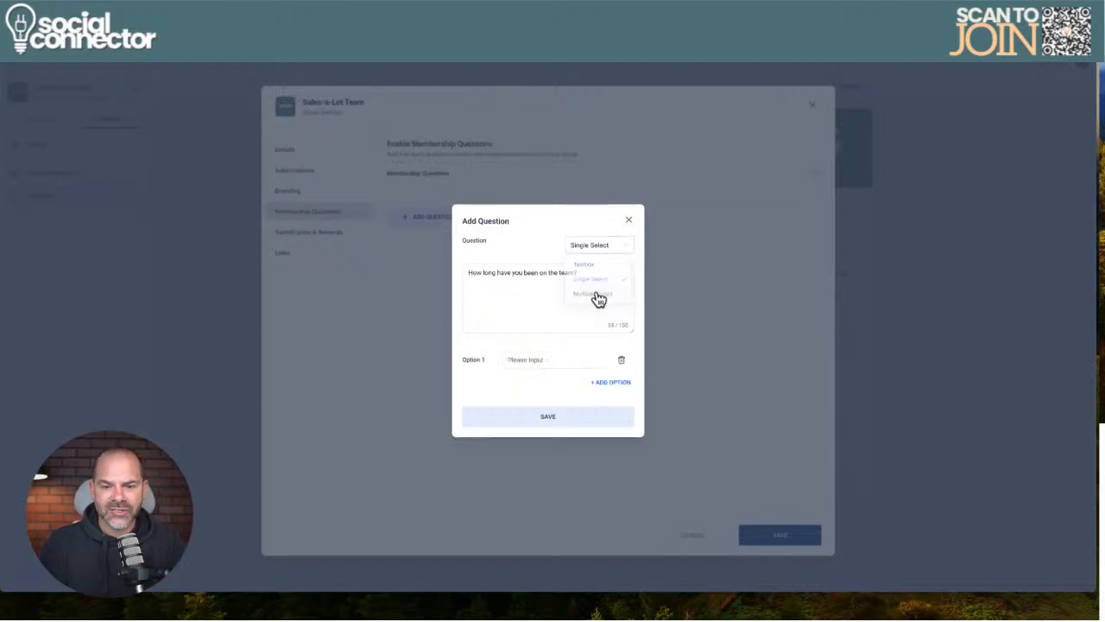
left_click(535, 358)
type("Less")
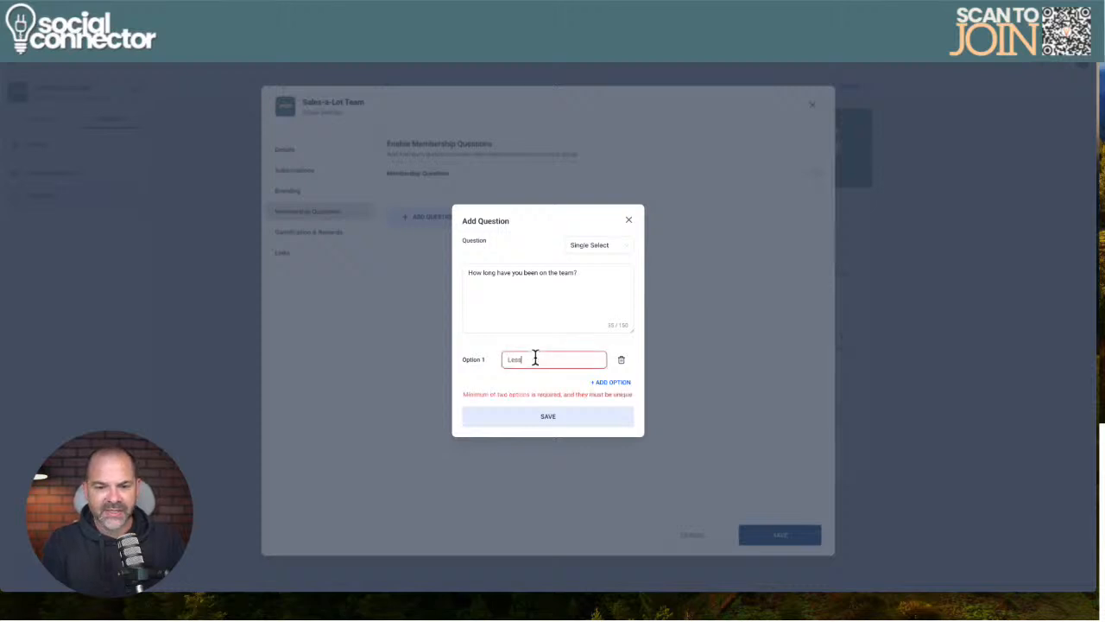
type(" than one mon")
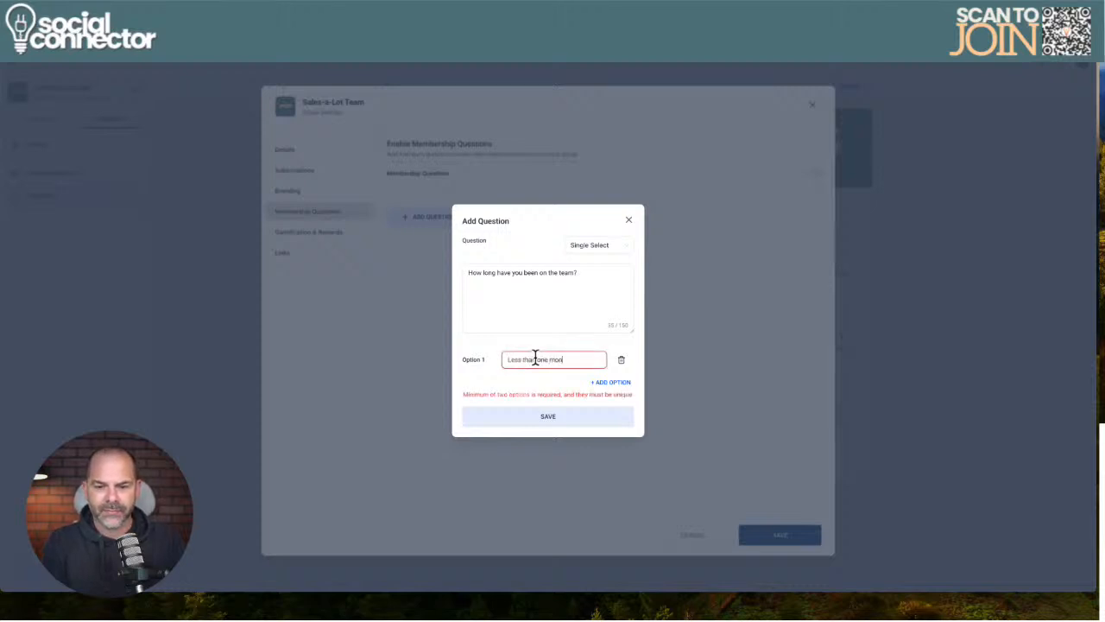
type("th")
left_click(610, 382)
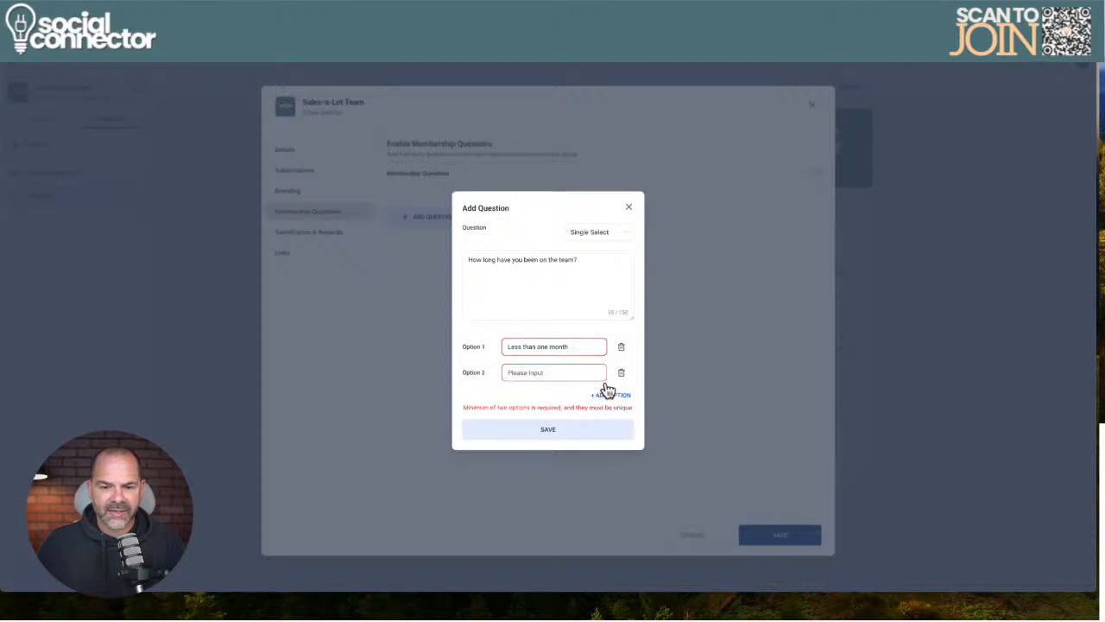
left_click(530, 369)
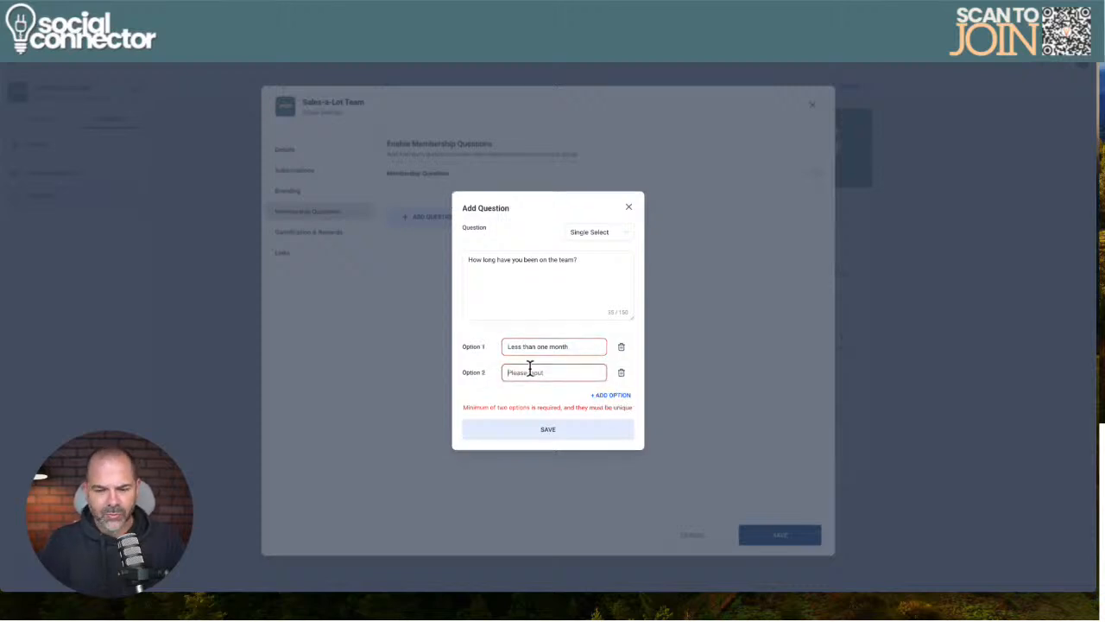
type("1 - 2 Months")
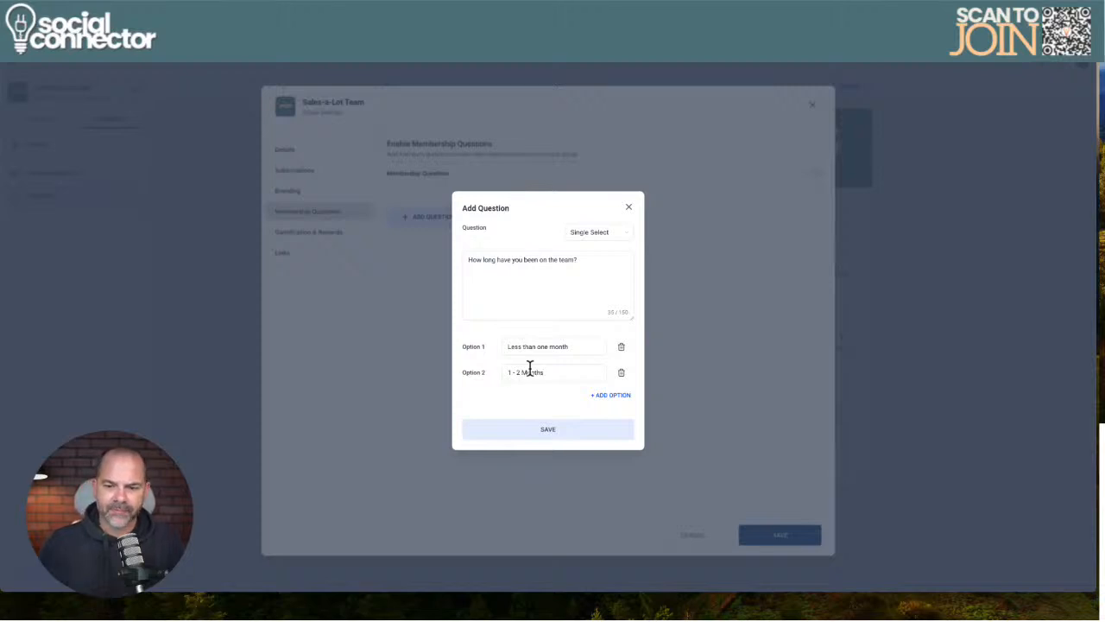
Add "2-6 months" and "year or longer" as the third and fourth answer options and save the question
left_click(611, 394)
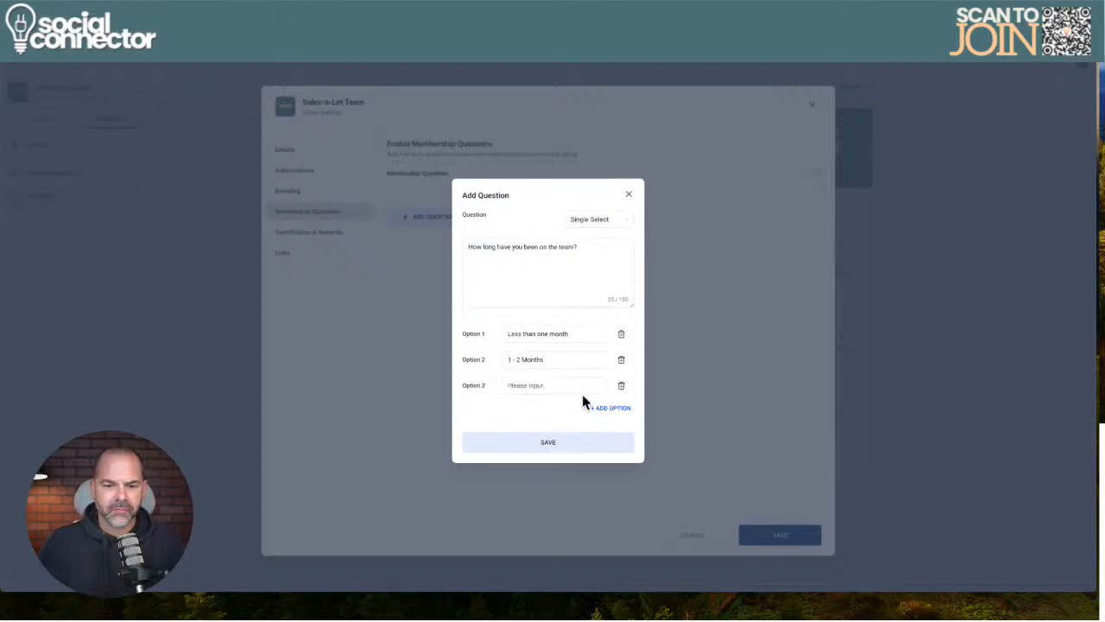
left_click(534, 386)
type("2-6 months")
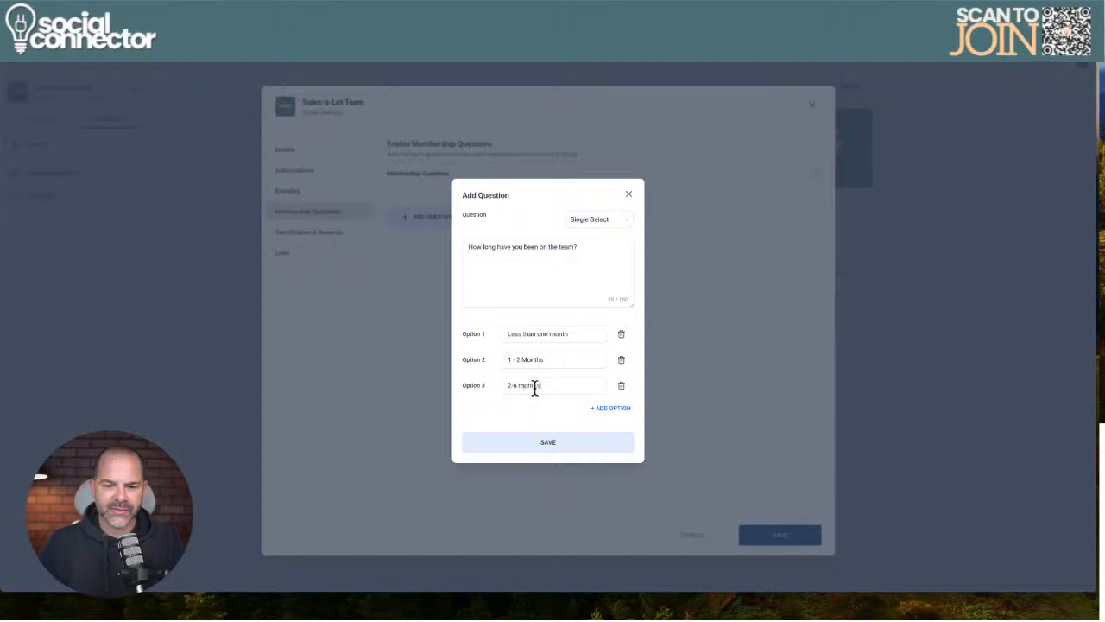
left_click(601, 410)
left_click(515, 404)
type("6")
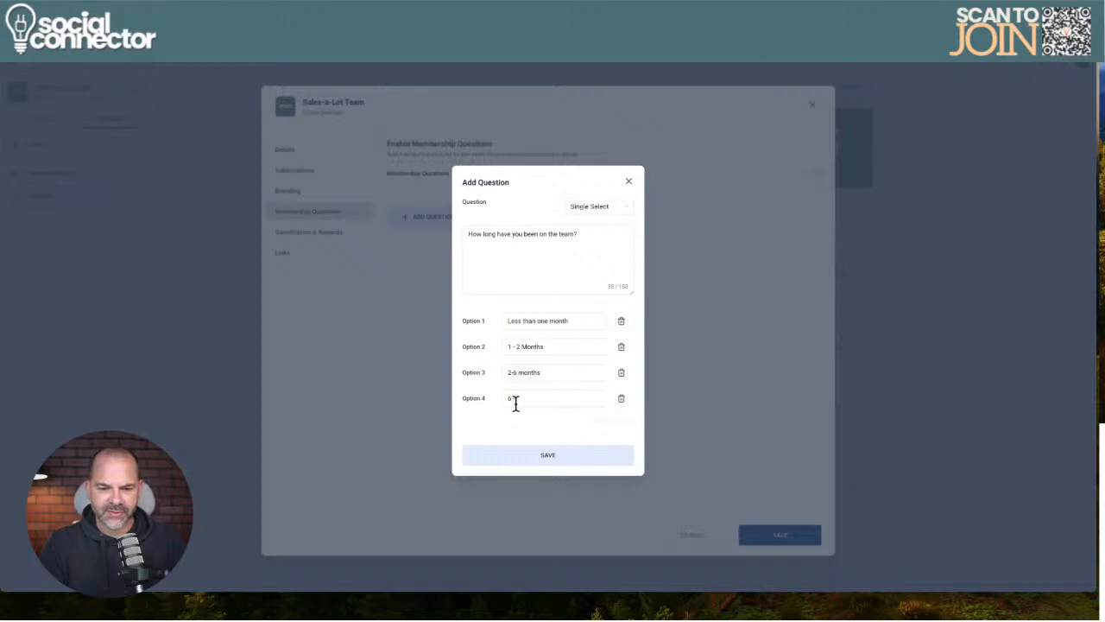
type("+ mo months - year")
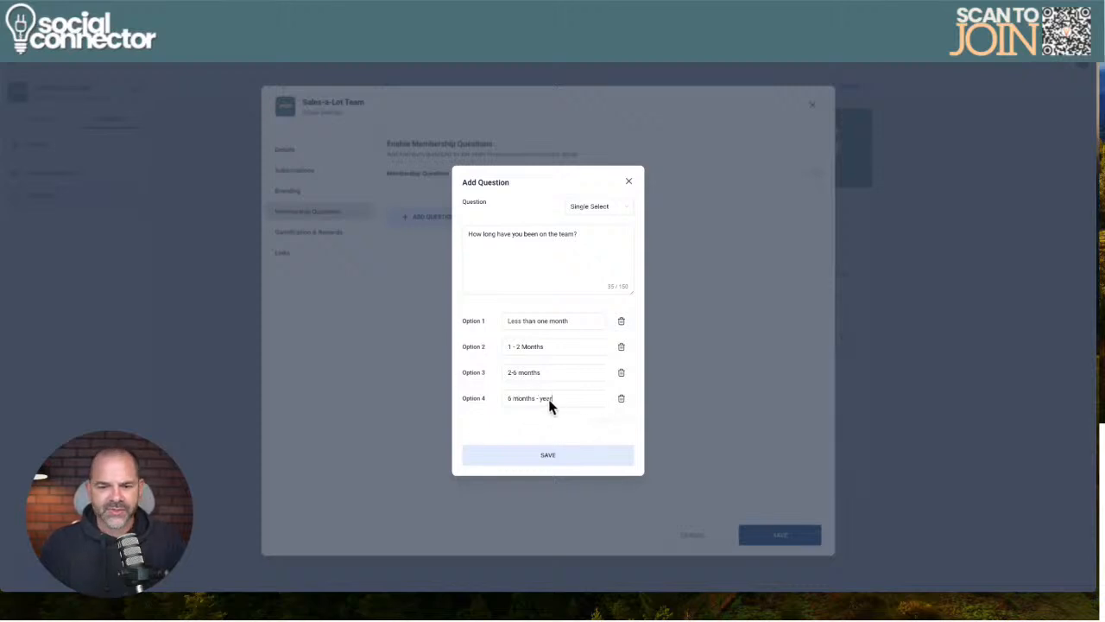
triple_click(549, 400)
type("year or longe")
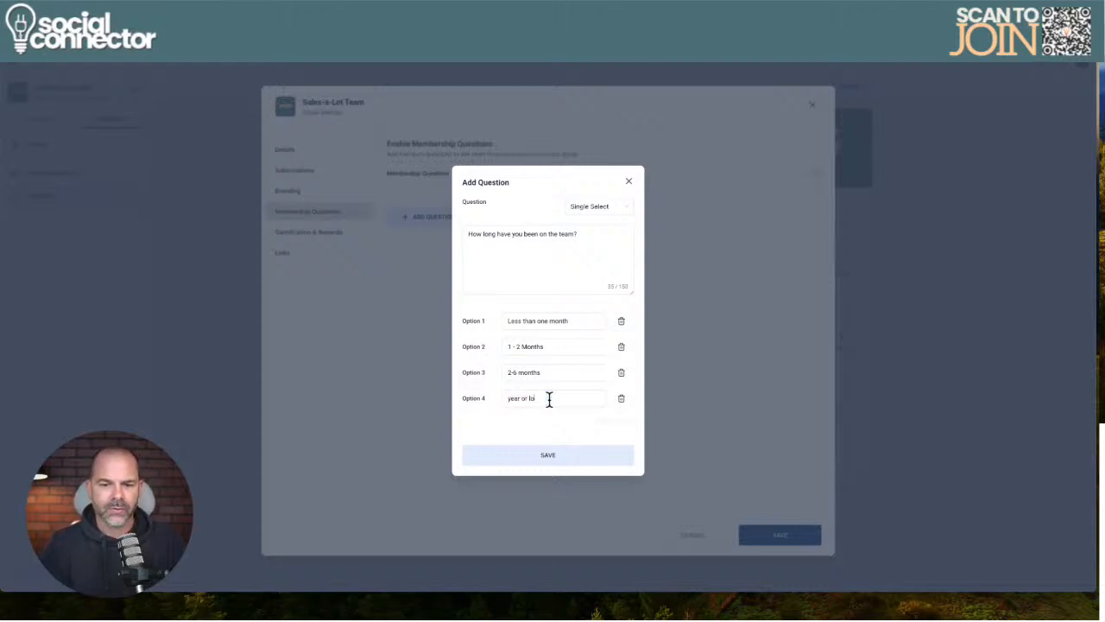
left_click(557, 455)
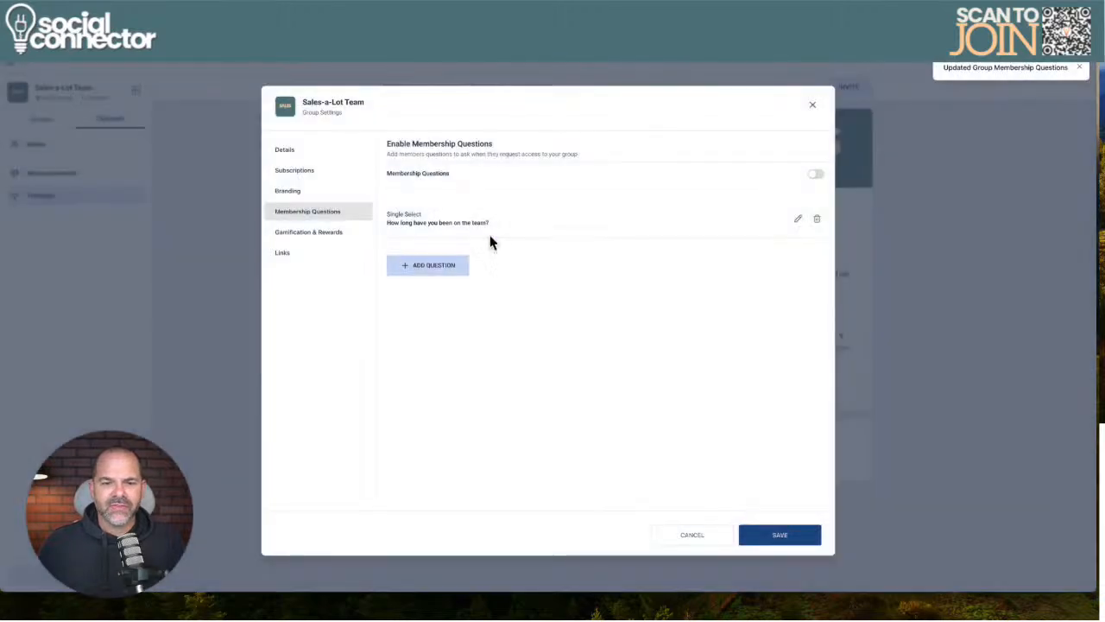
Turn membership questions on and back off, and delete the "How long have you been on the team?" question
left_click(816, 174)
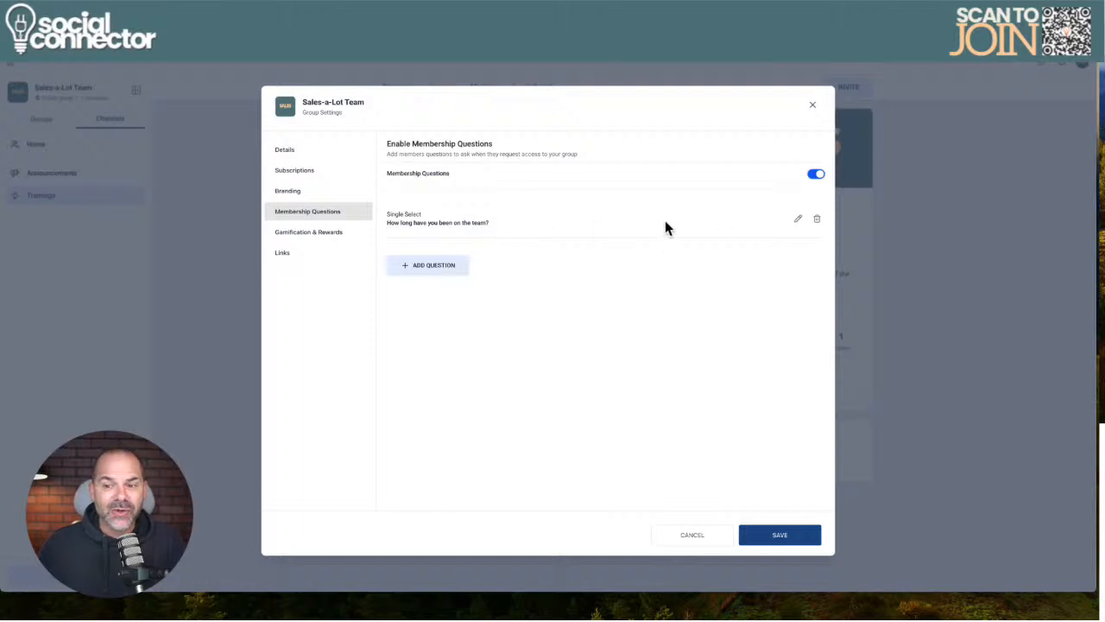
left_click(814, 176)
left_click(817, 220)
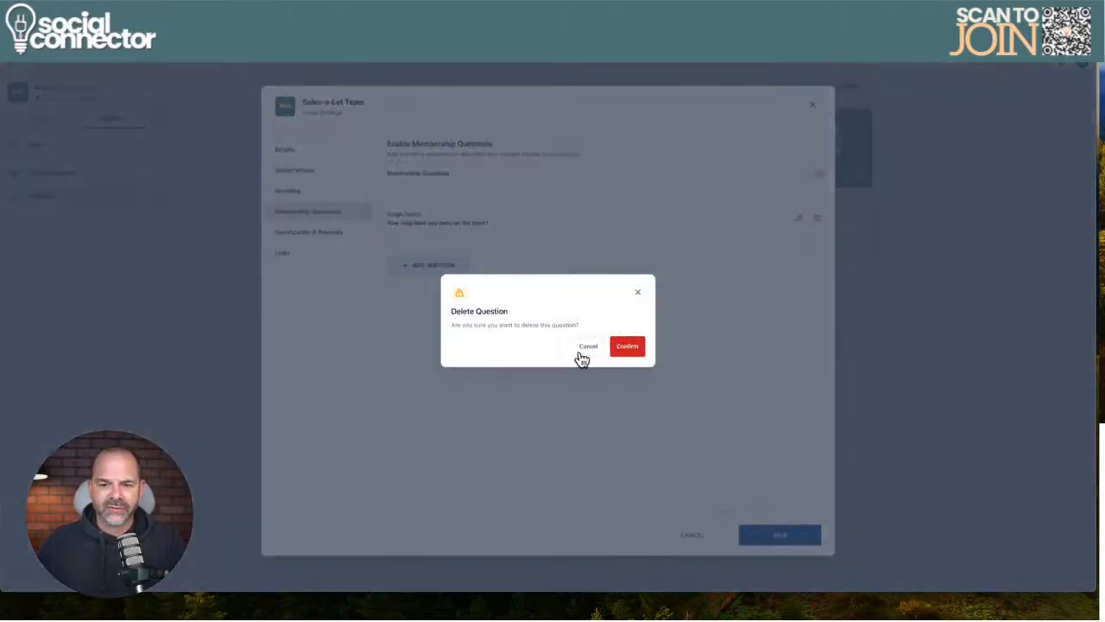
left_click(627, 346)
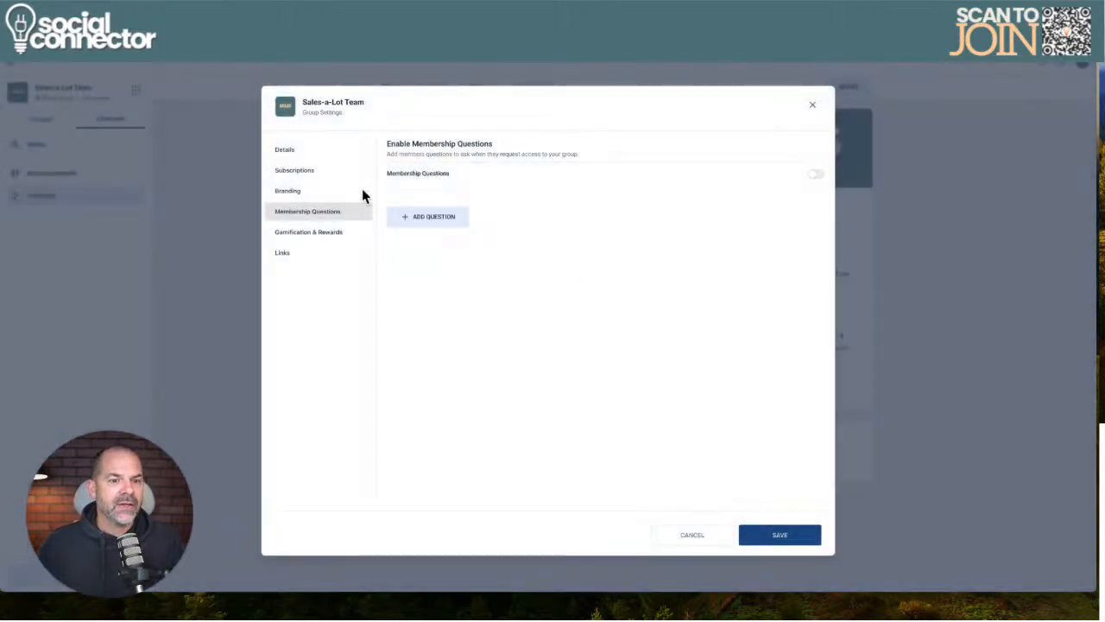
Review the group's gamification levels and the Level 1 name editor, and leave the group settings without changing anything
left_click(315, 237)
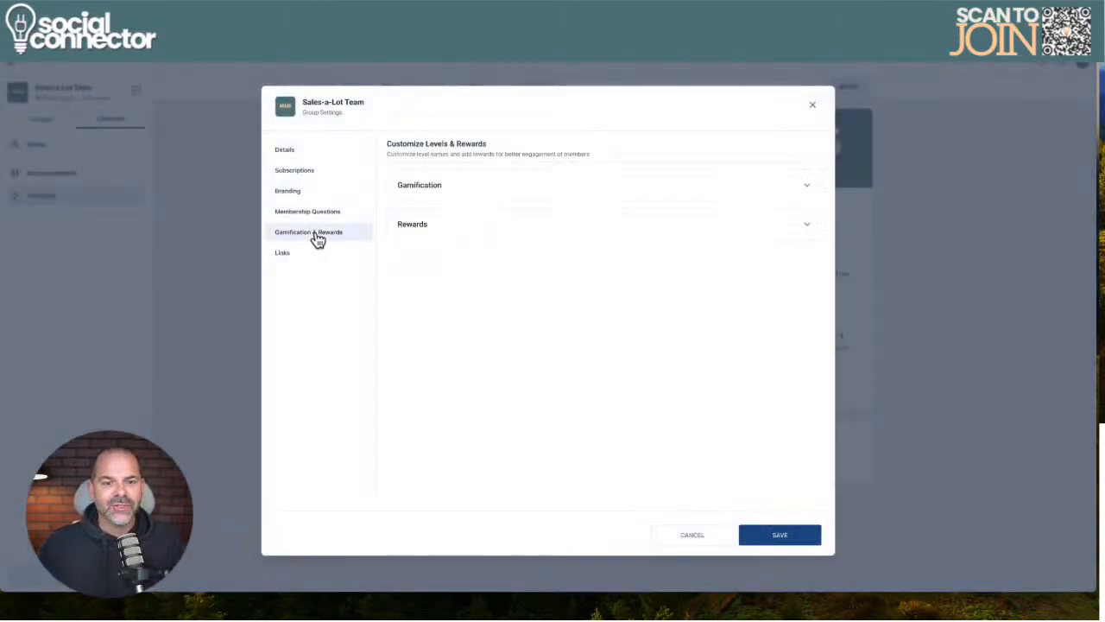
left_click(696, 188)
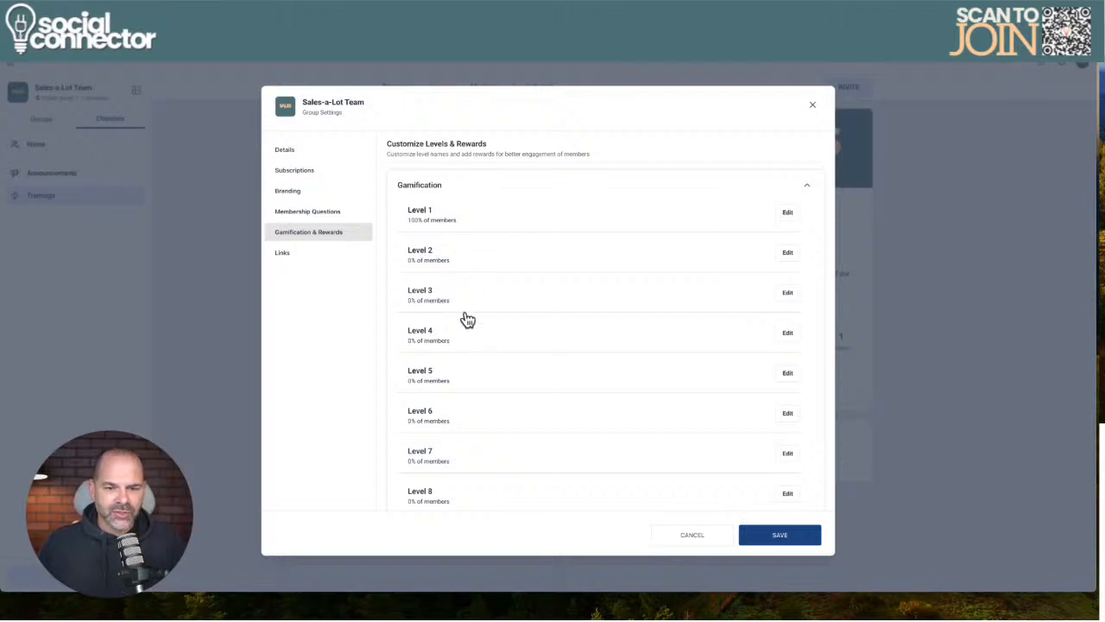
left_click(787, 218)
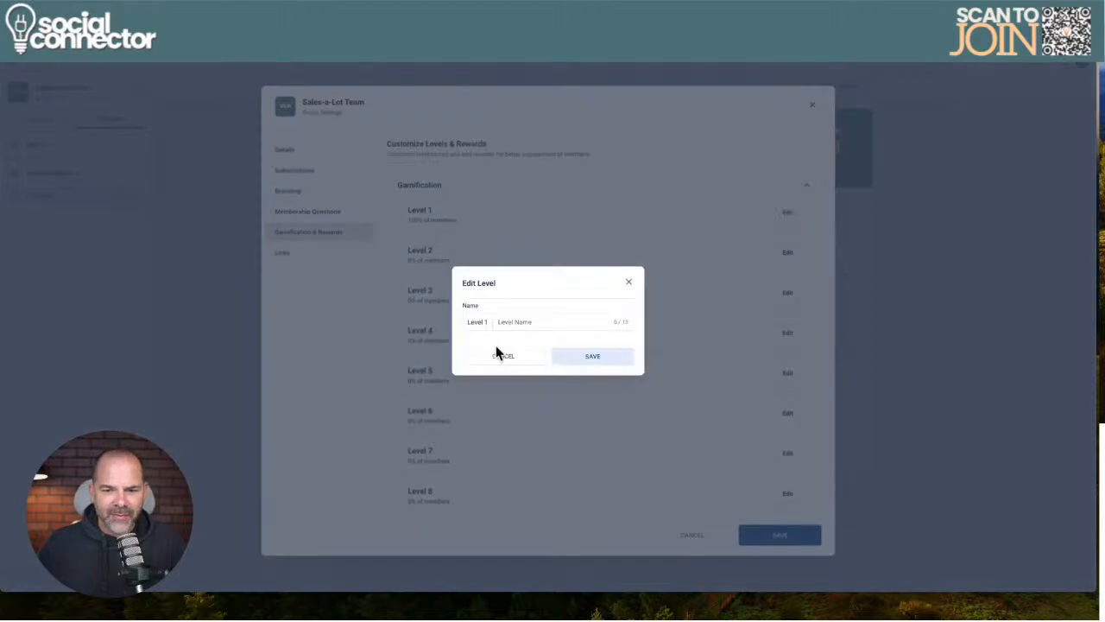
left_click(498, 356)
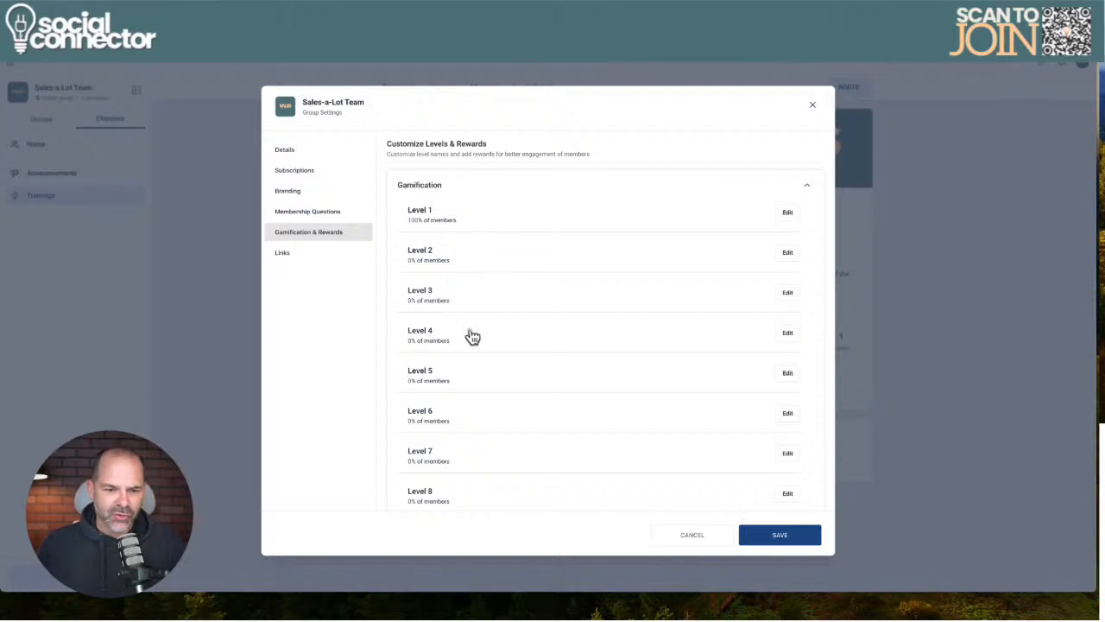
scroll(458, 400, "down", 2)
scroll(462, 401, "up", 2)
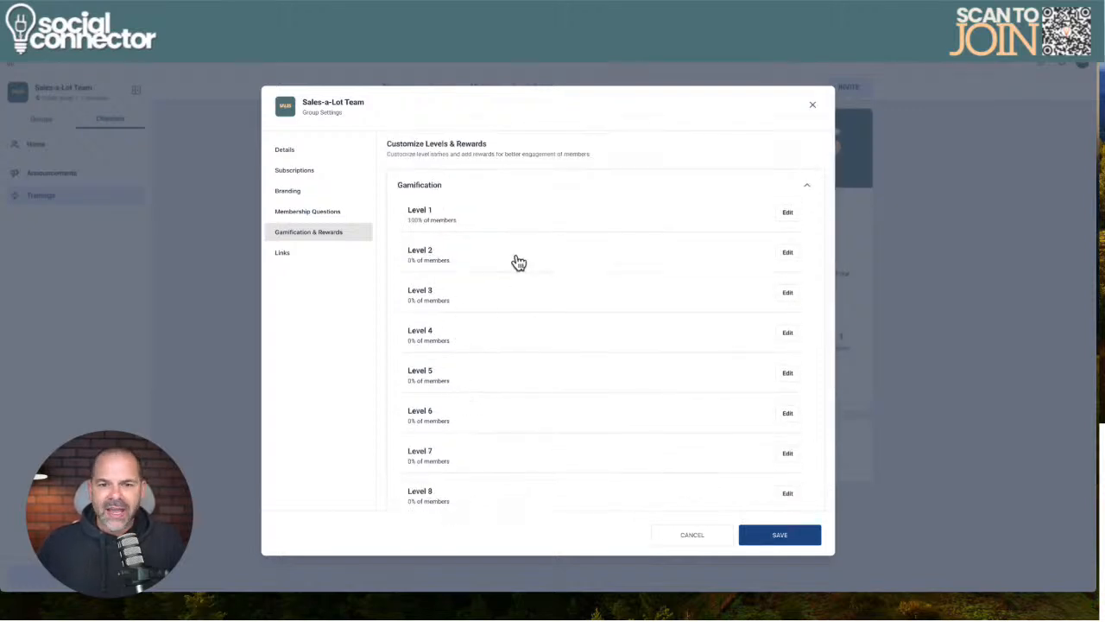
left_click(696, 533)
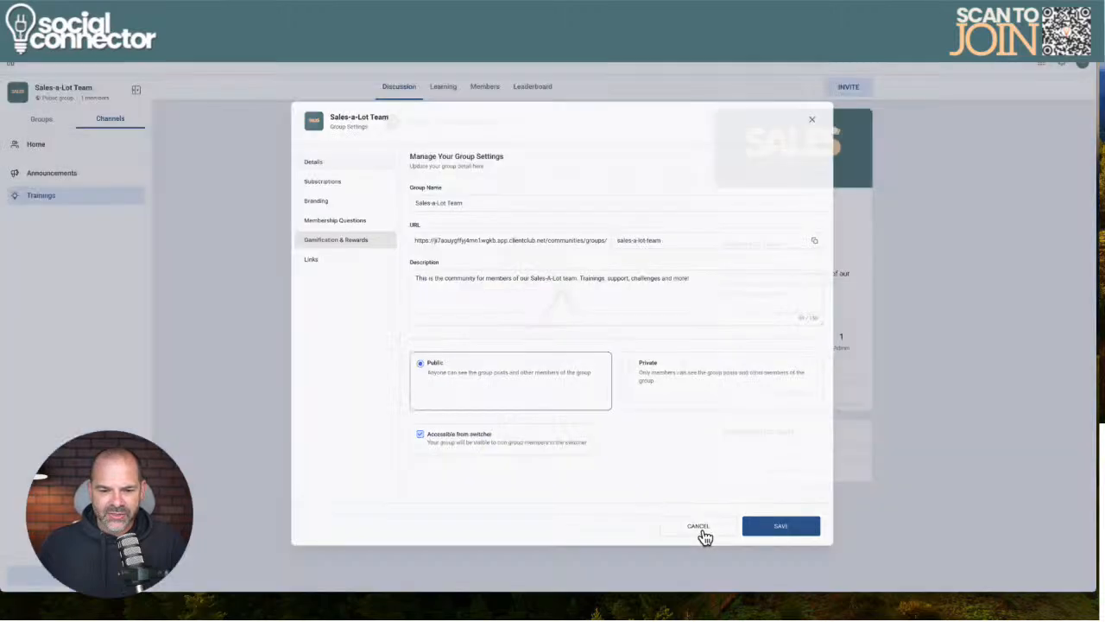
Reopen the group settings and review the rewards section and its new reward form, without adding a reward
left_click(812, 394)
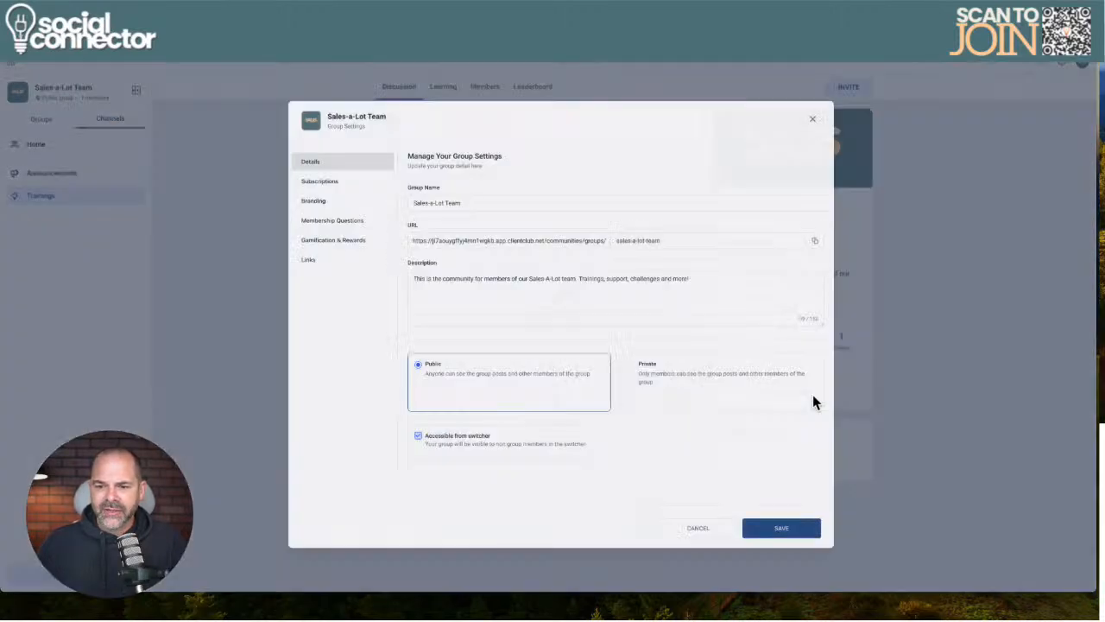
left_click(323, 234)
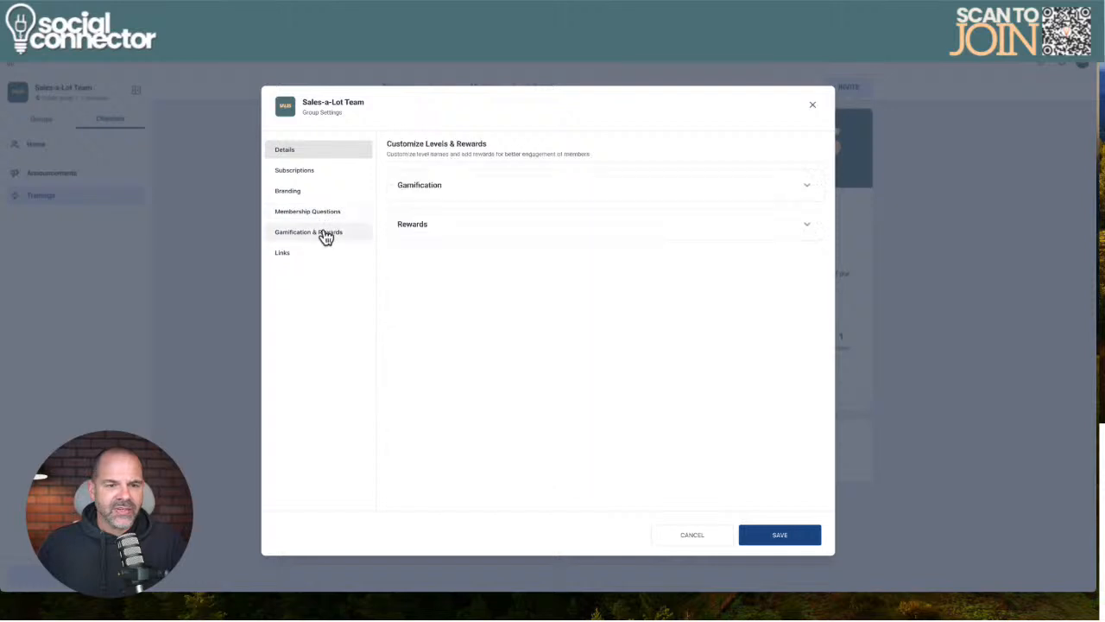
left_click(623, 229)
left_click(451, 250)
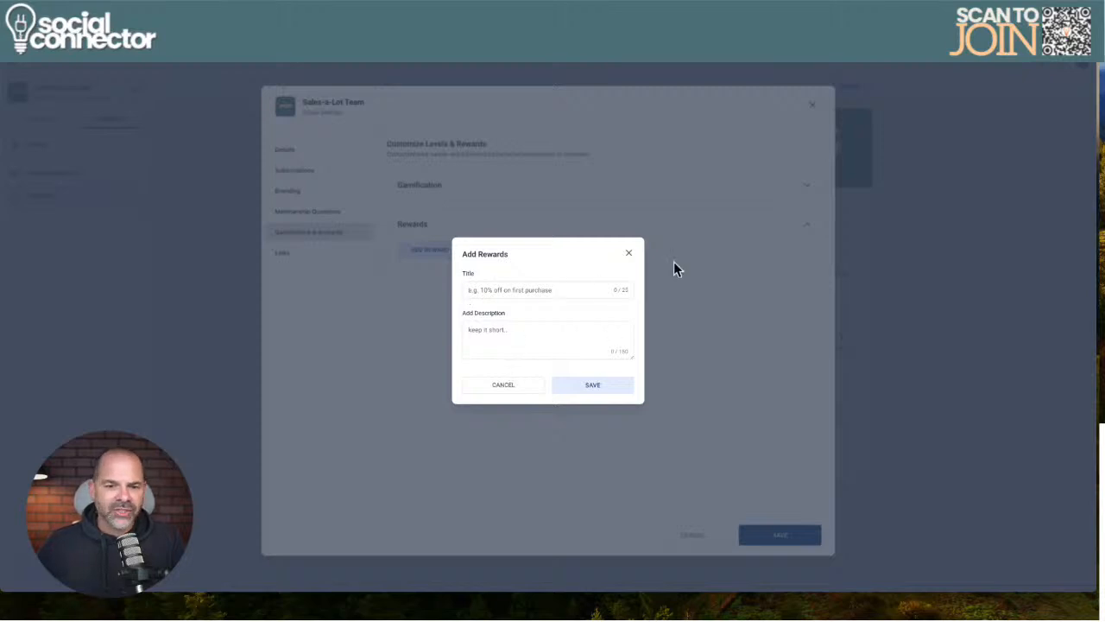
left_click(629, 254)
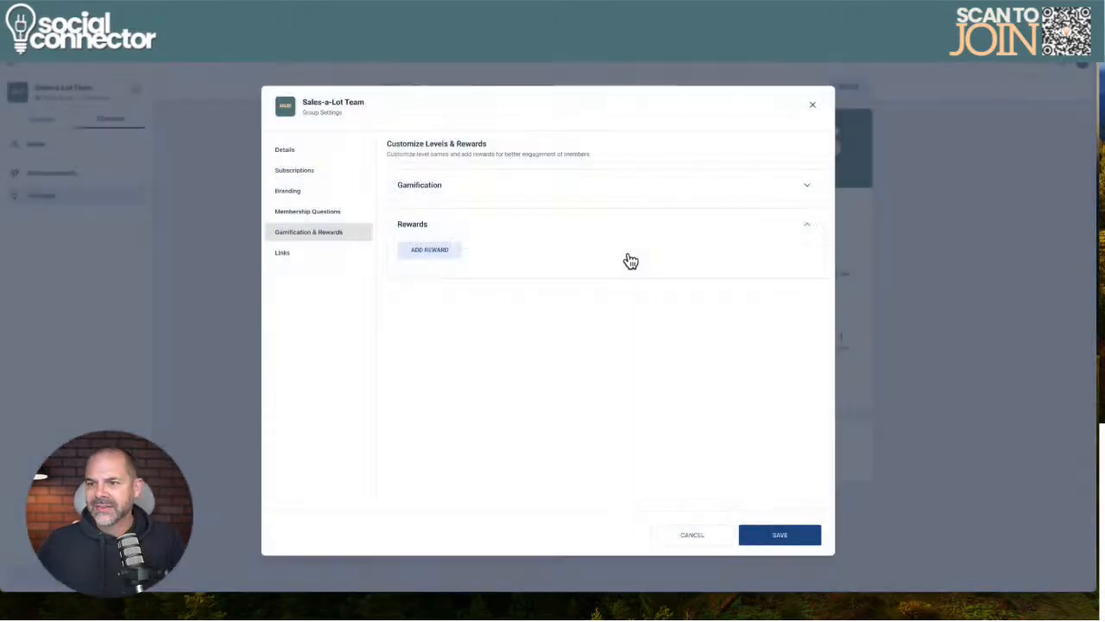
left_click(811, 106)
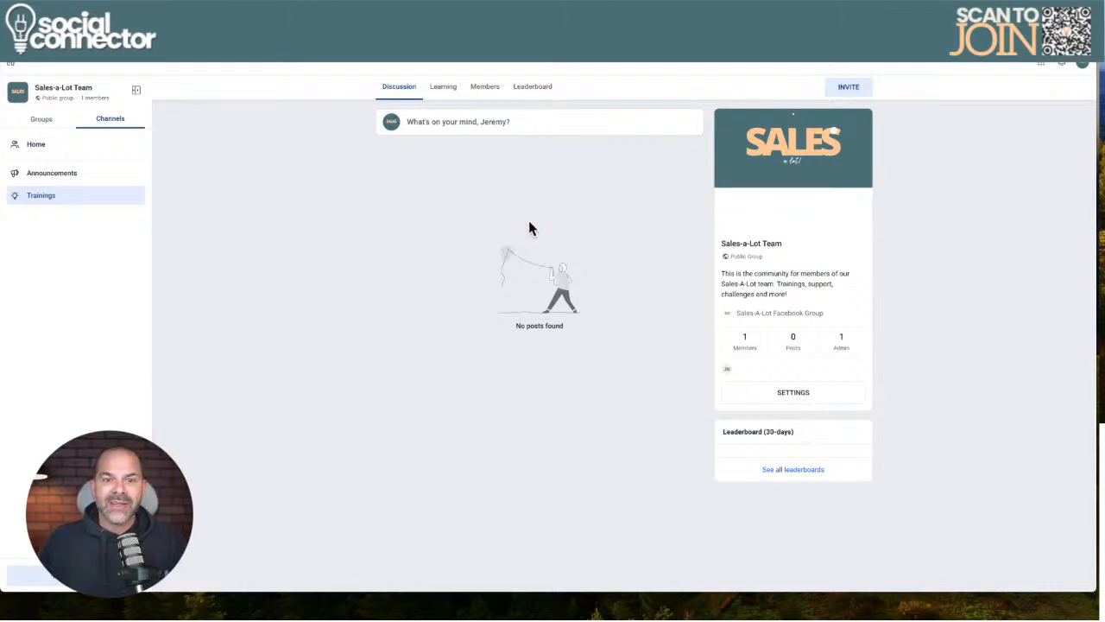
View the group's Learning area, and switch to the Social Connector account to review the communities' subdomain and custom domain setup
left_click(451, 93)
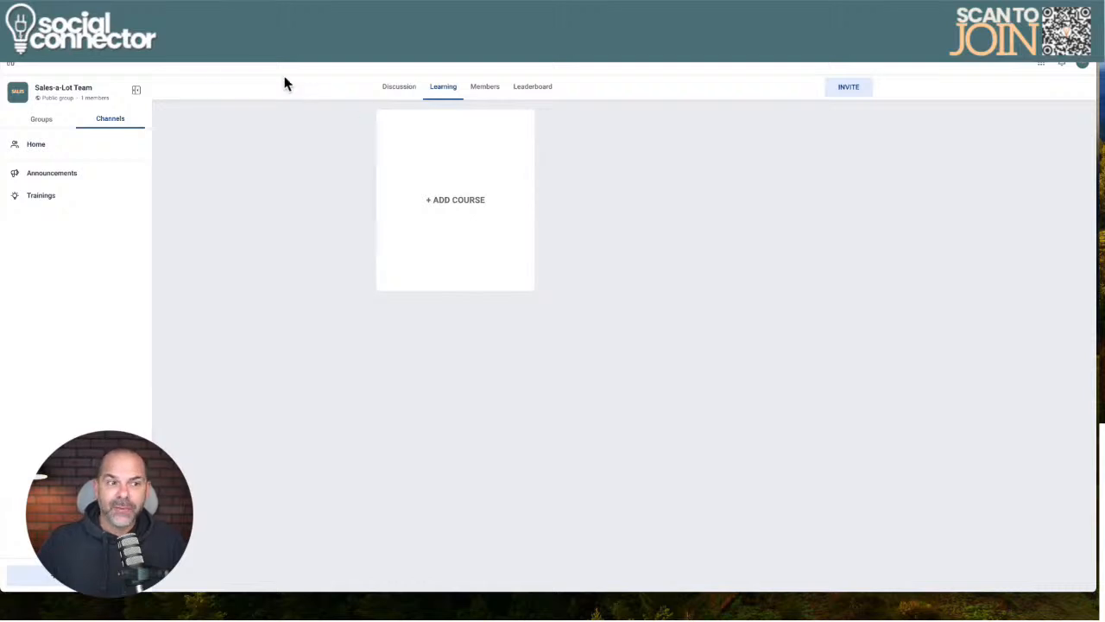
left_click(130, 24)
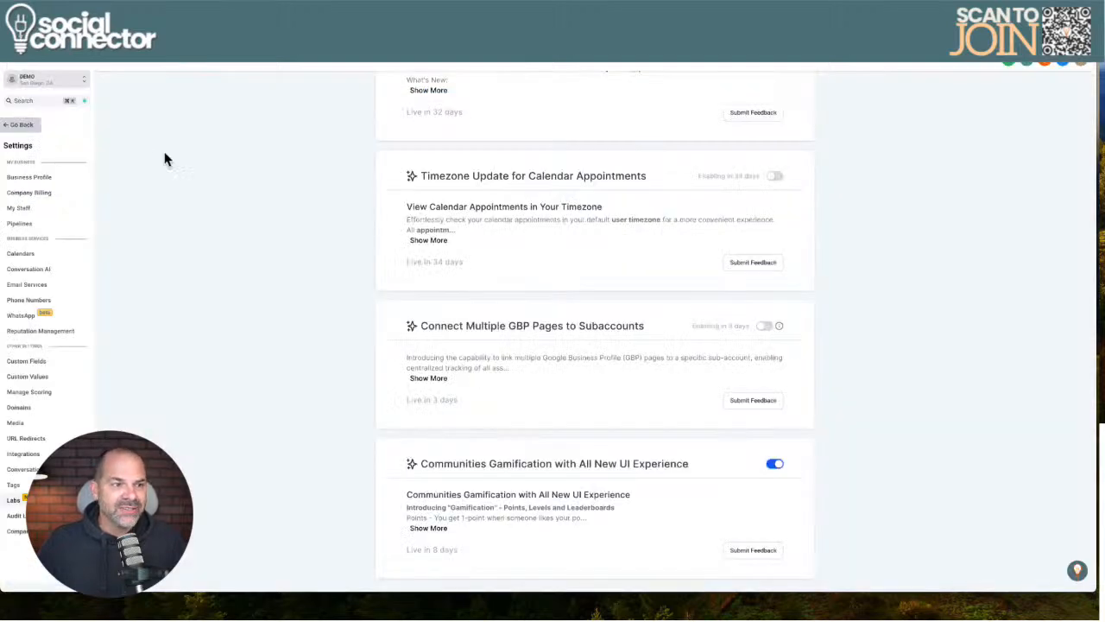
mouse_move(229, 87)
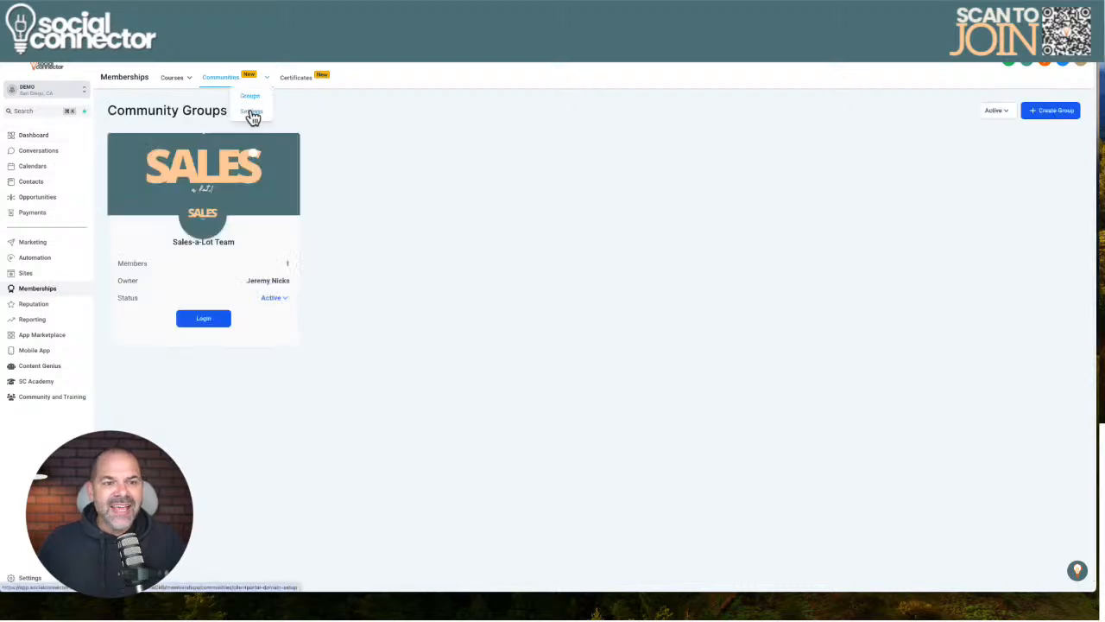
left_click(251, 113)
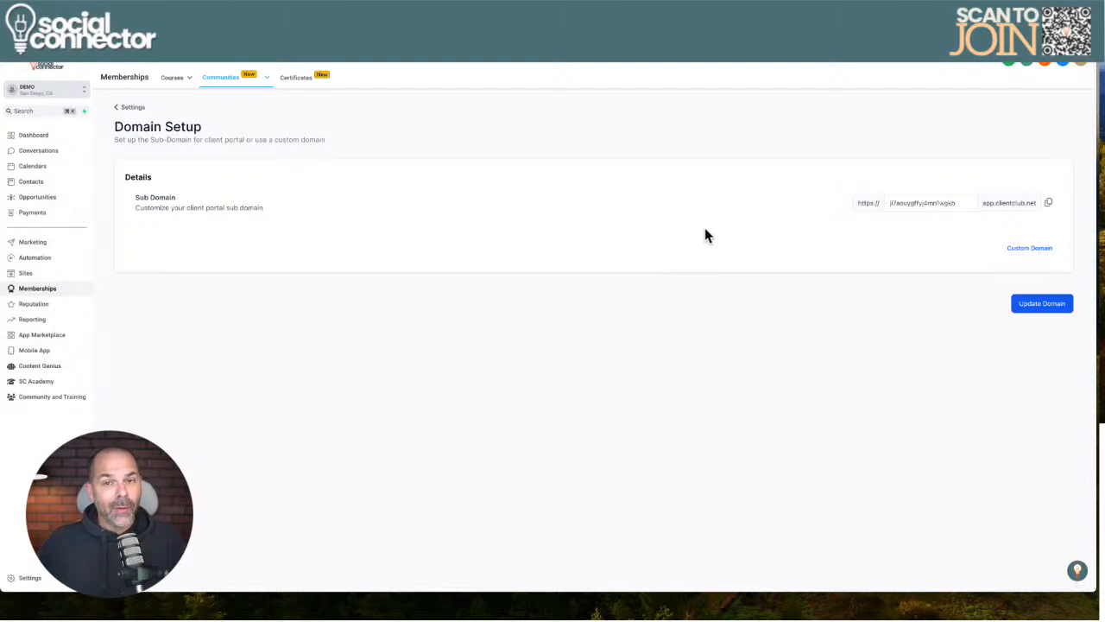
left_click(1030, 249)
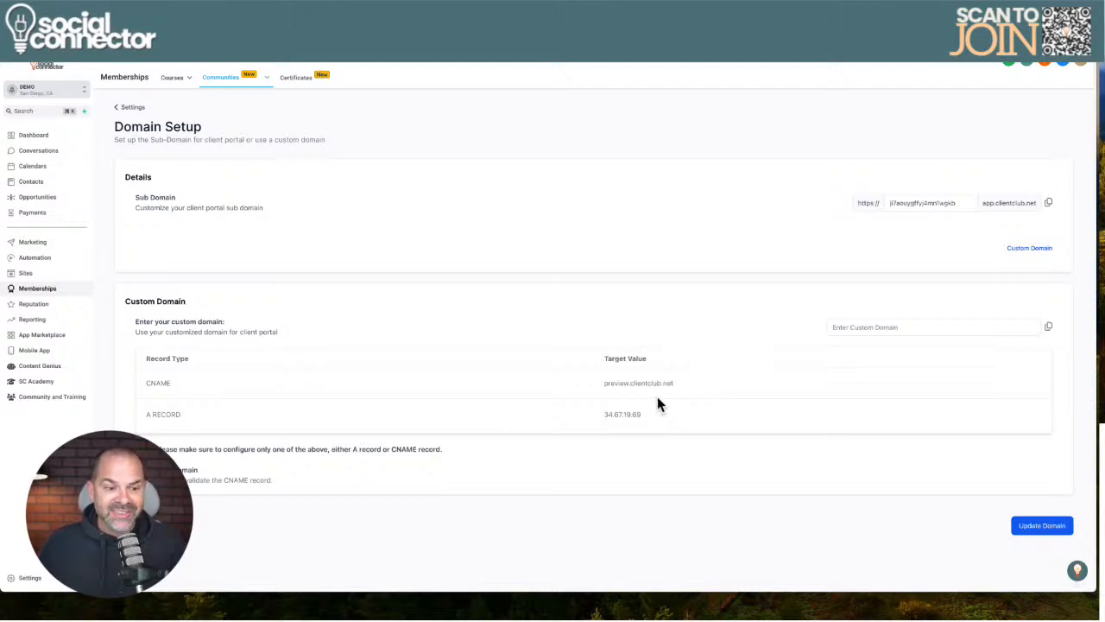
left_click(853, 326)
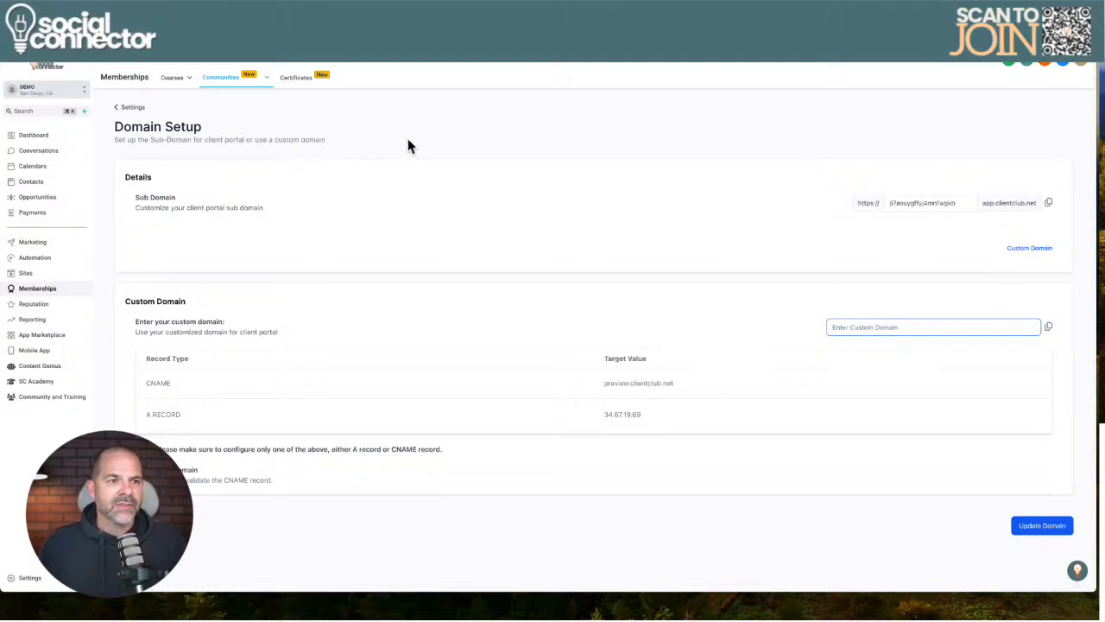
Leave the domain setup unchanged and open the Courses products page in Memberships
left_click(220, 77)
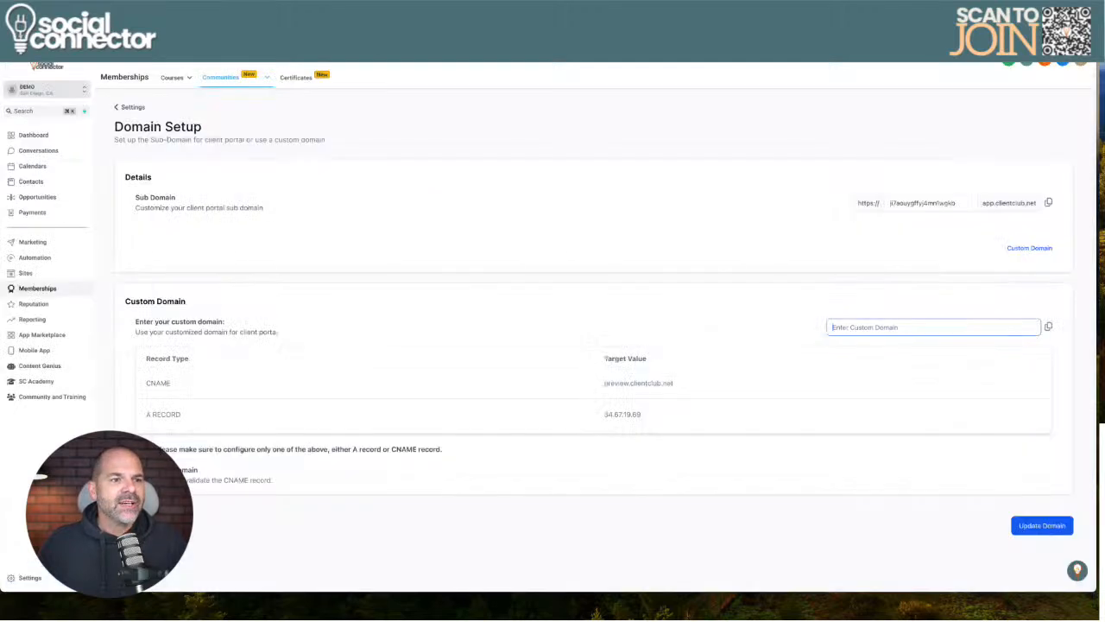
mouse_move(177, 79)
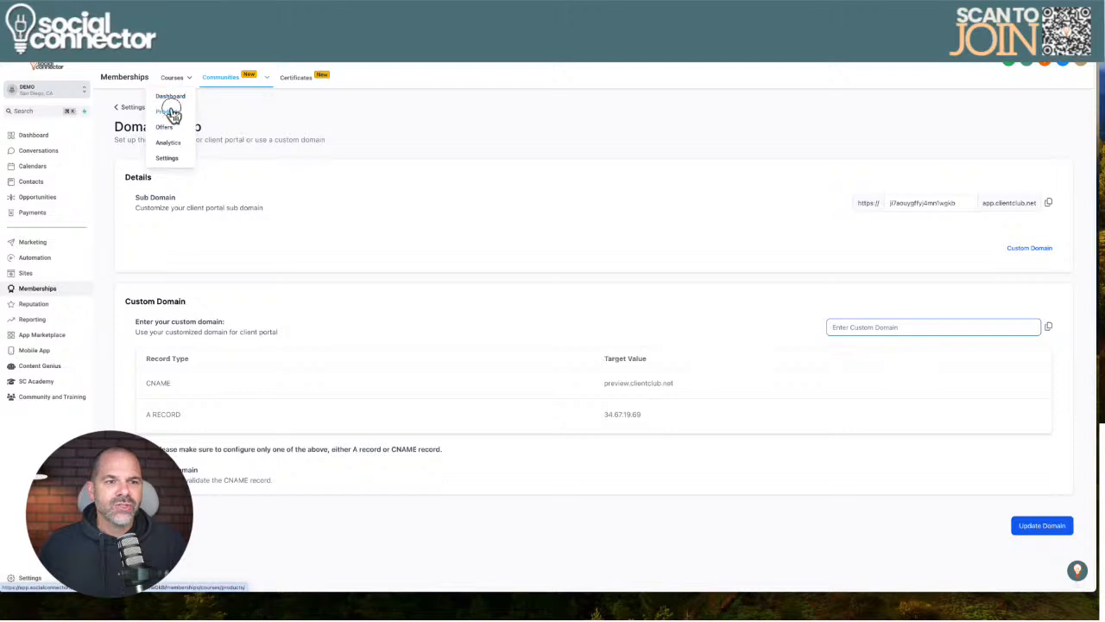
left_click(173, 115)
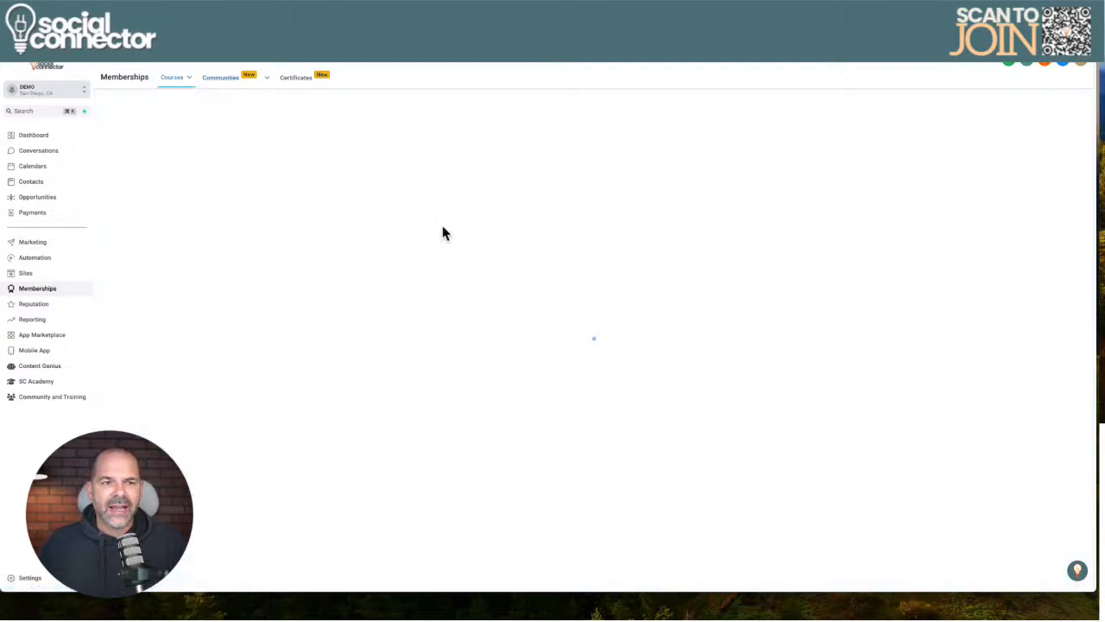